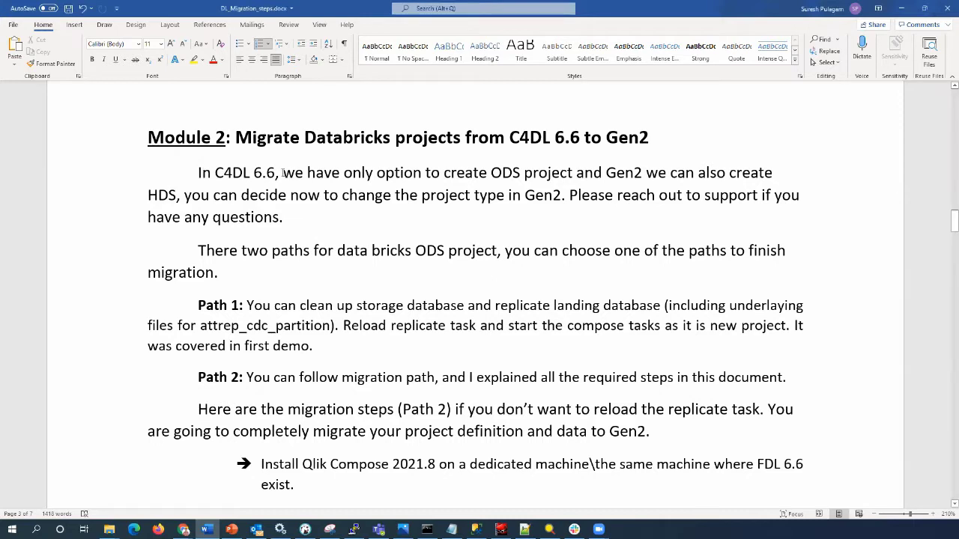
Read the Module 2 introduction on migrating Databricks projects from C4DL 6.6 to Gen2, including Path 1 and Path 2
drag(282, 173, 621, 177)
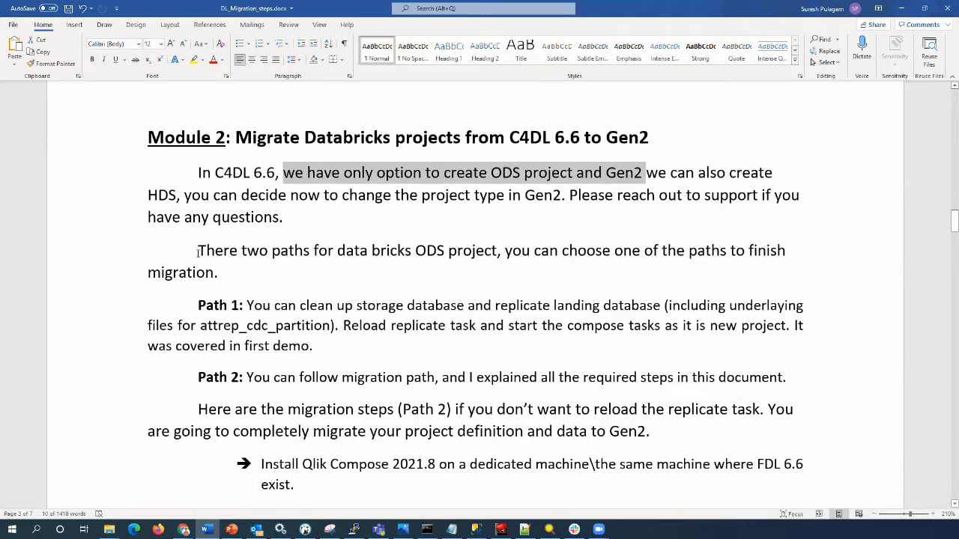
drag(199, 252, 225, 272)
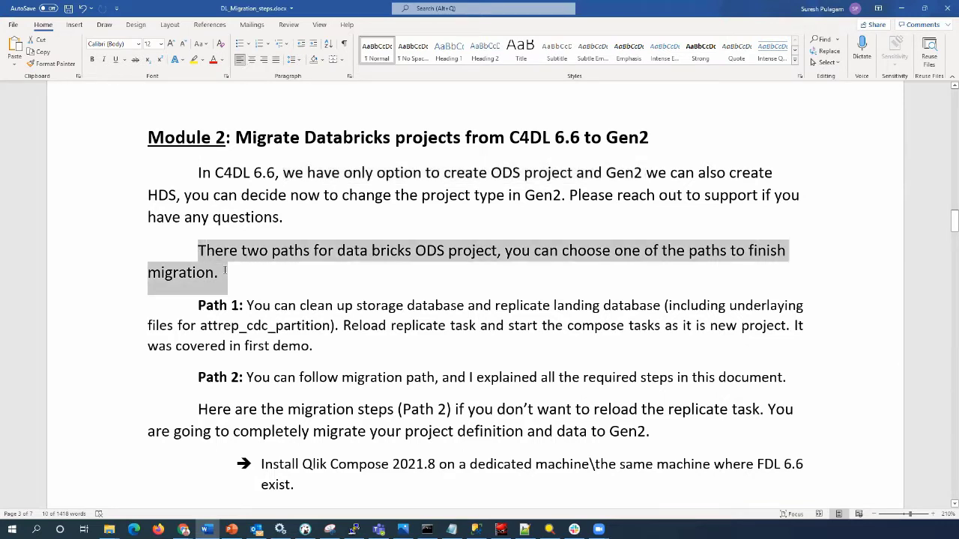
drag(198, 305, 315, 348)
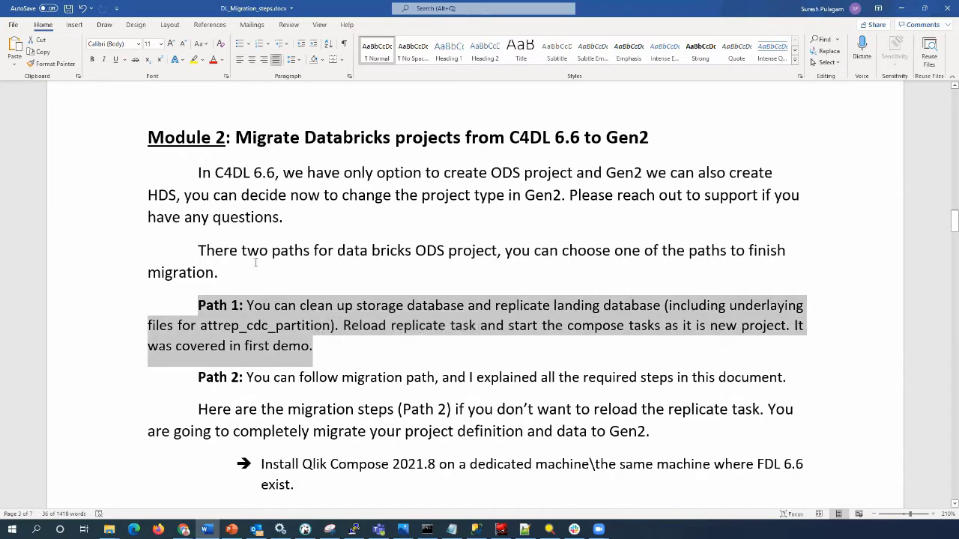
click(243, 378)
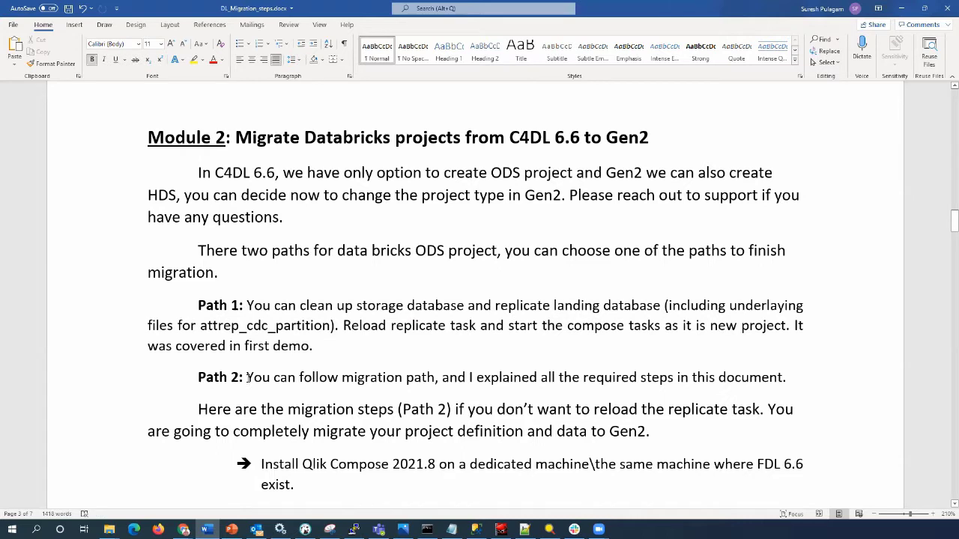
Read the Path 2 prerequisite for installing Qlik Compose 2021.8 and migration step 1 about the final CDC run
scroll(247, 379, down, 1)
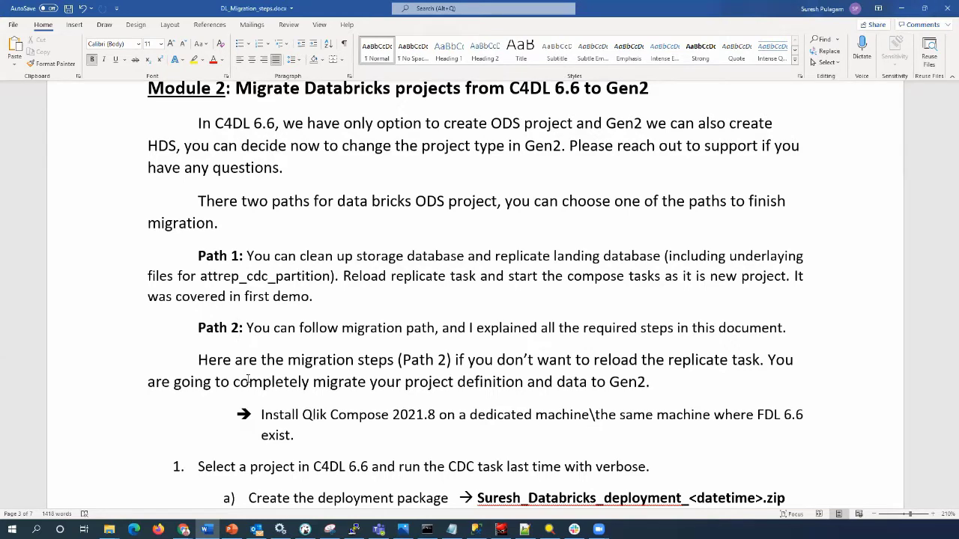
scroll(247, 378, down, 2)
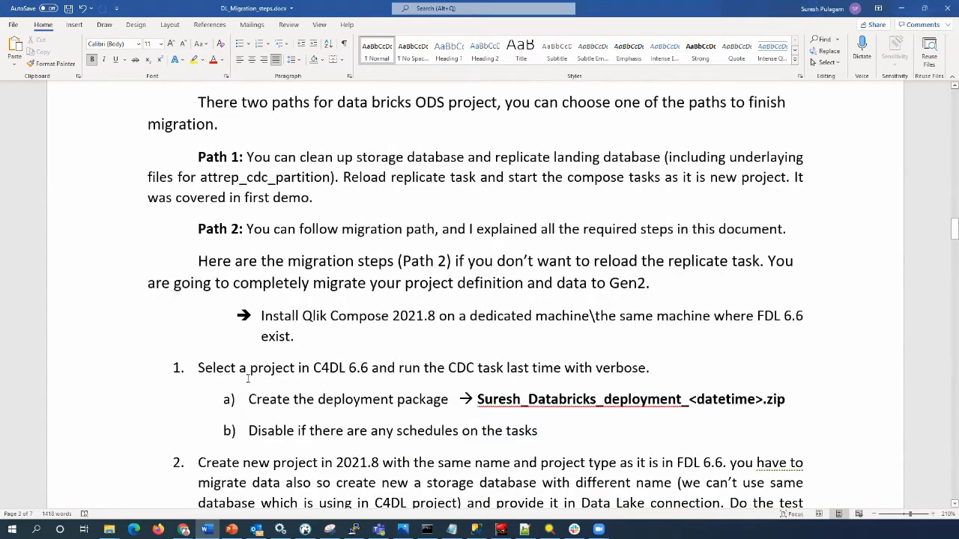
scroll(247, 378, down, 1)
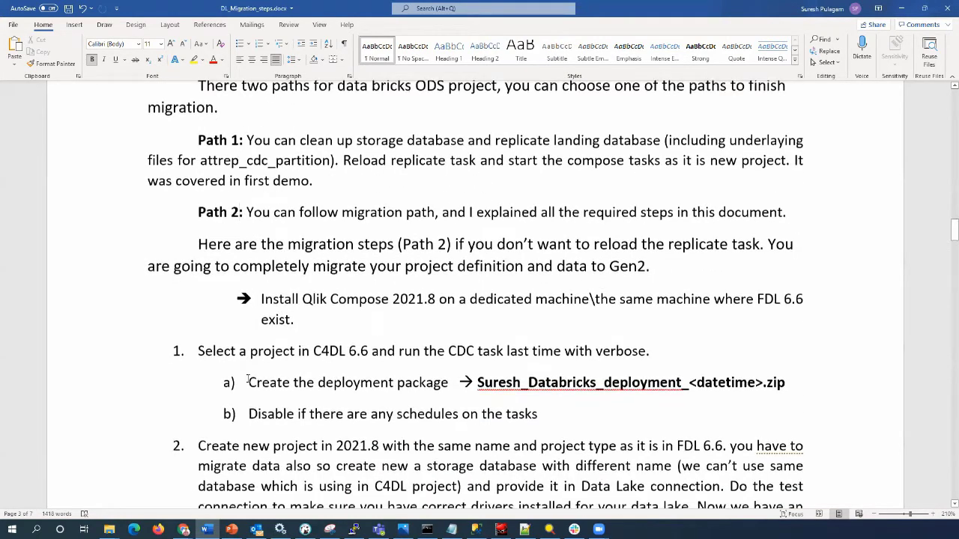
scroll(247, 380, down, 1)
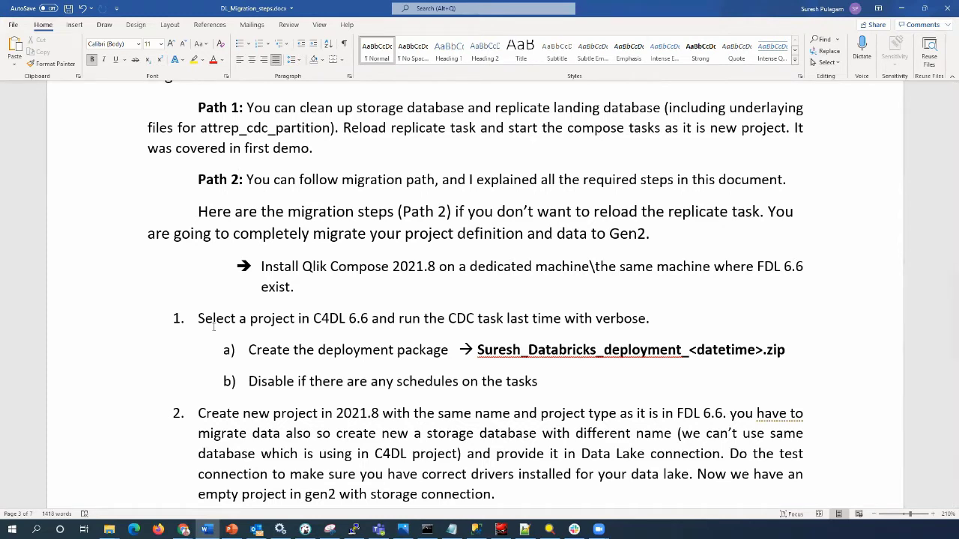
click(256, 266)
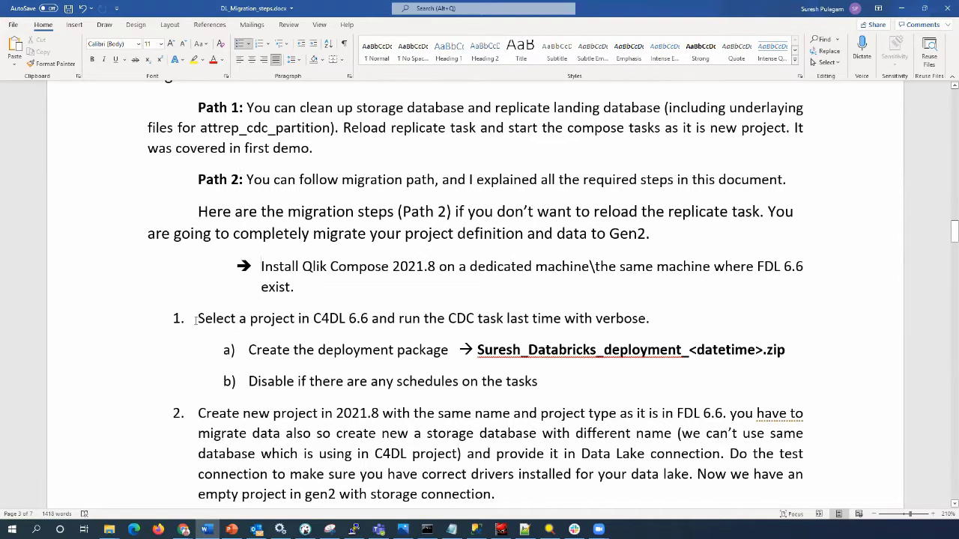
click(196, 319)
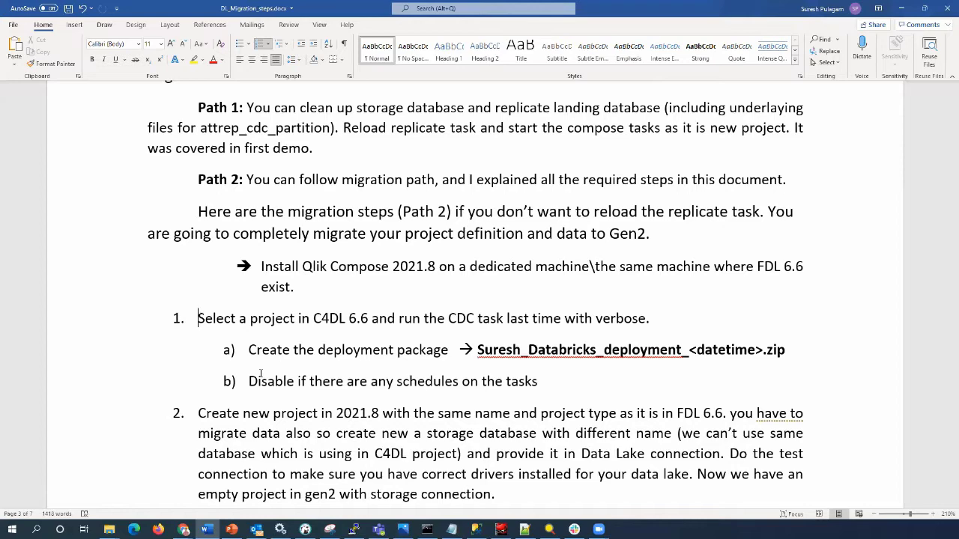
Read migration step 2 about creating a project in 2021.8 with the same name and project type
scroll(261, 373, down, 5)
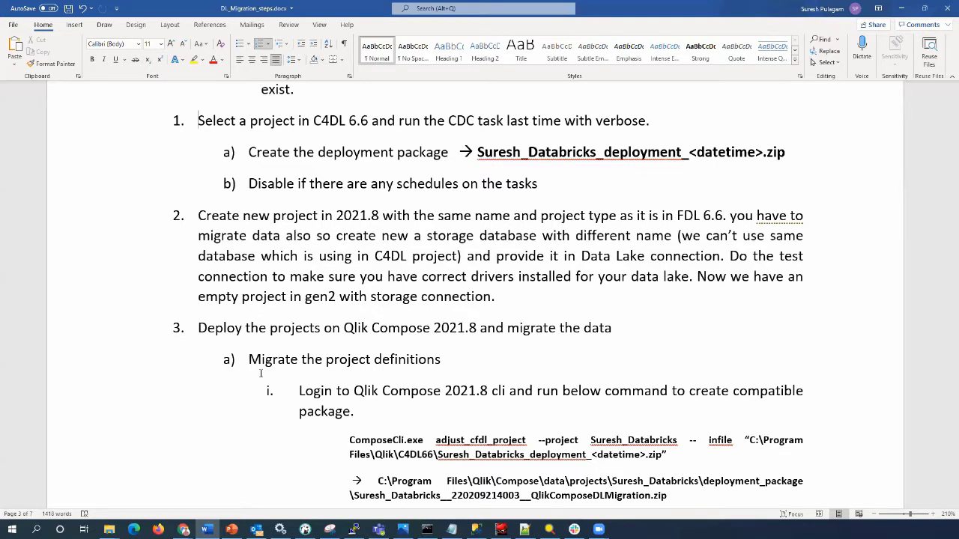
double_click(200, 216)
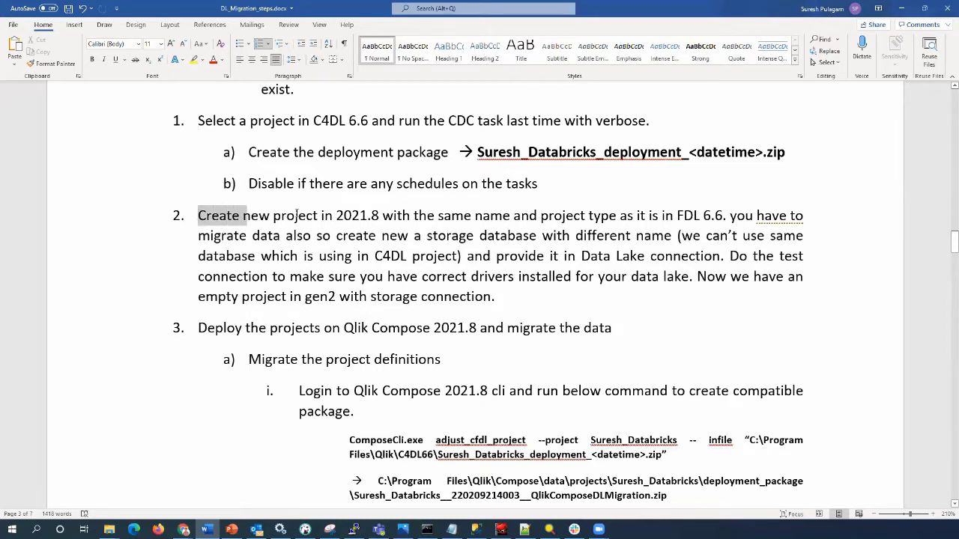
drag(296, 215, 382, 216)
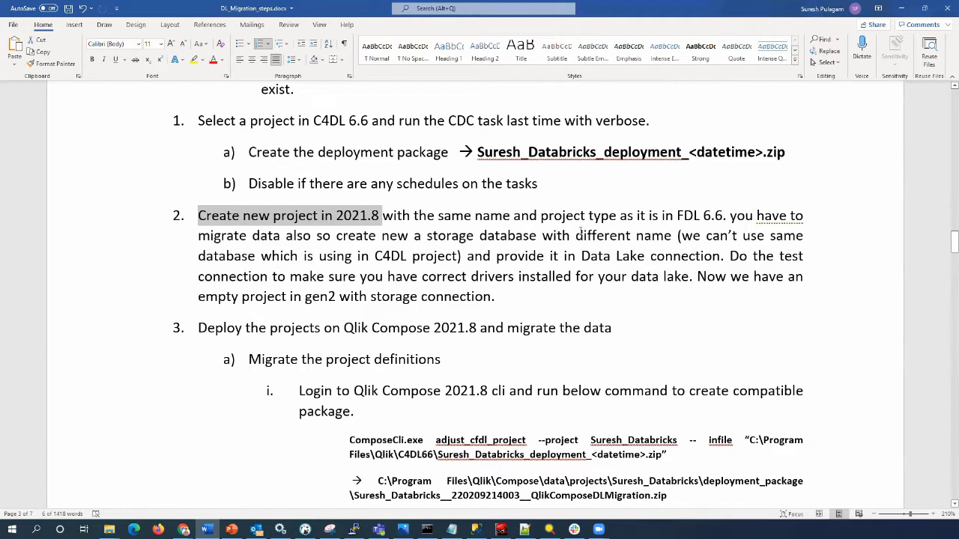
click(585, 217)
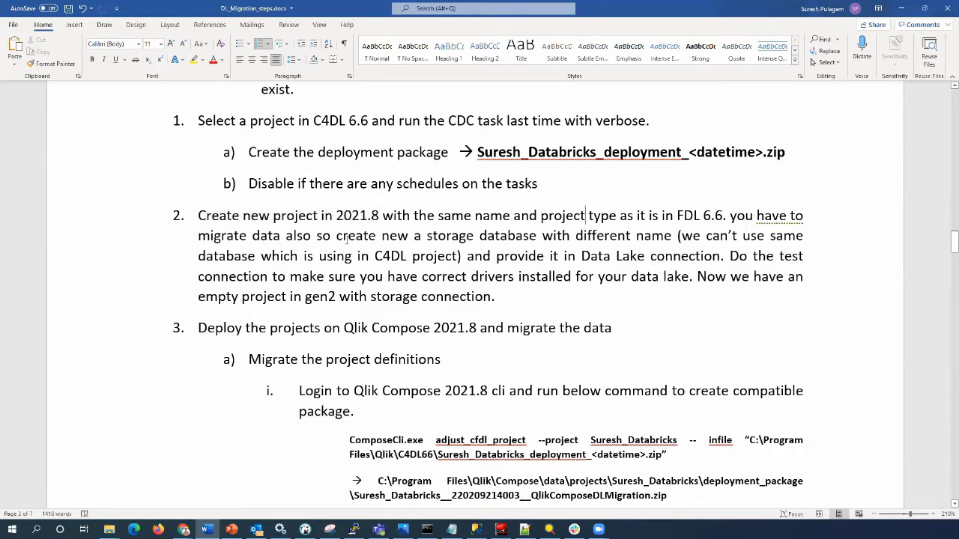
Switch to the Qlik Replicate web console and examine the SQL_Databricks task's full load and applied changes
key(alt+Tab)
click(256, 334)
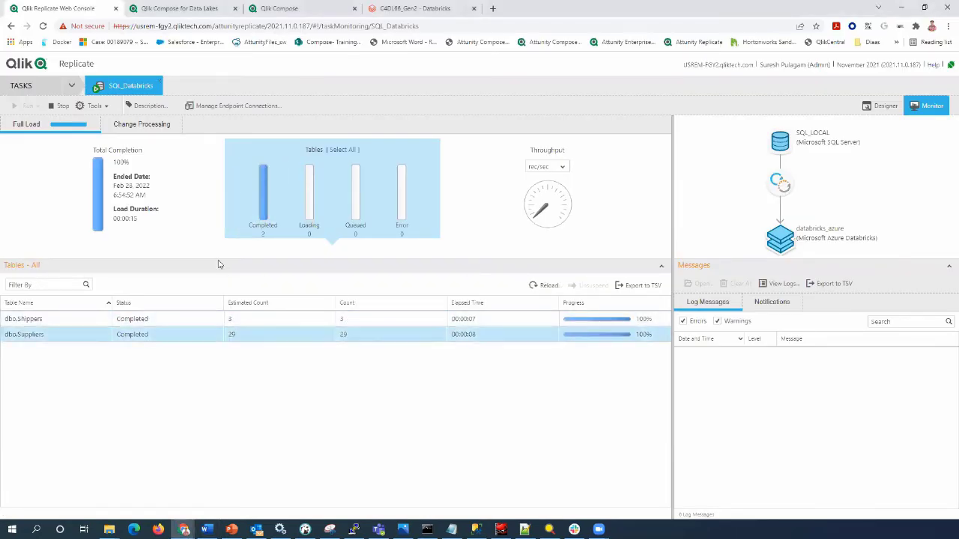
click(150, 124)
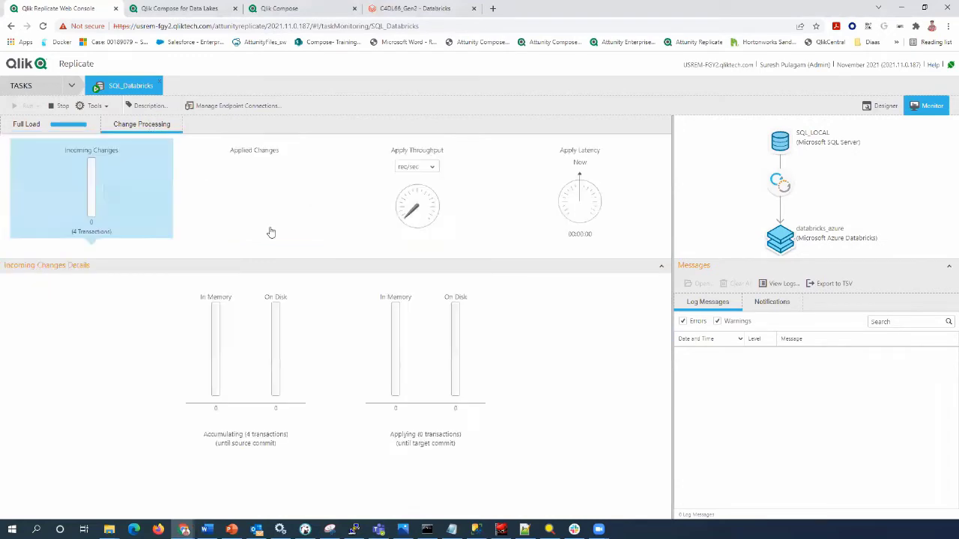
click(264, 215)
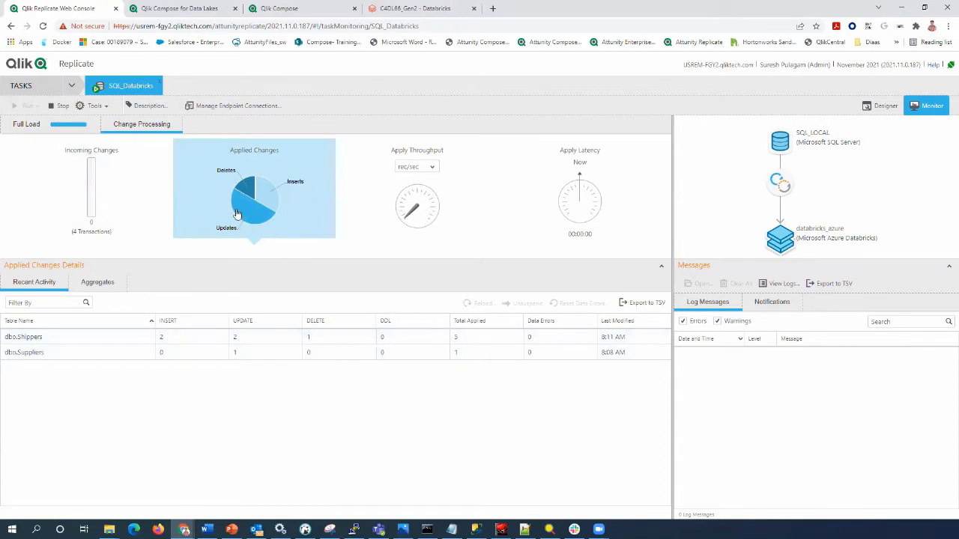
Switch to Qlik Compose for Data Lakes and open the Databricks ODS project from the list of all projects
click(196, 8)
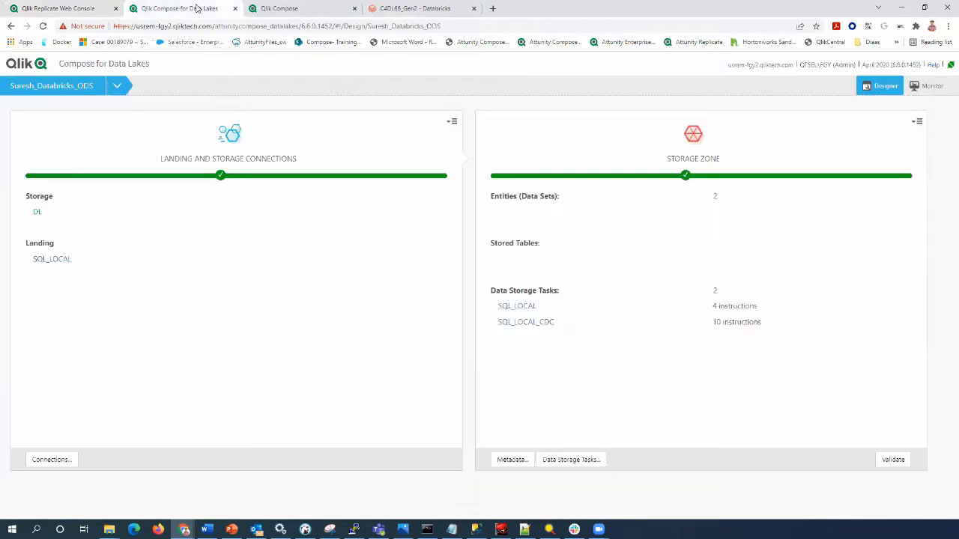
click(117, 87)
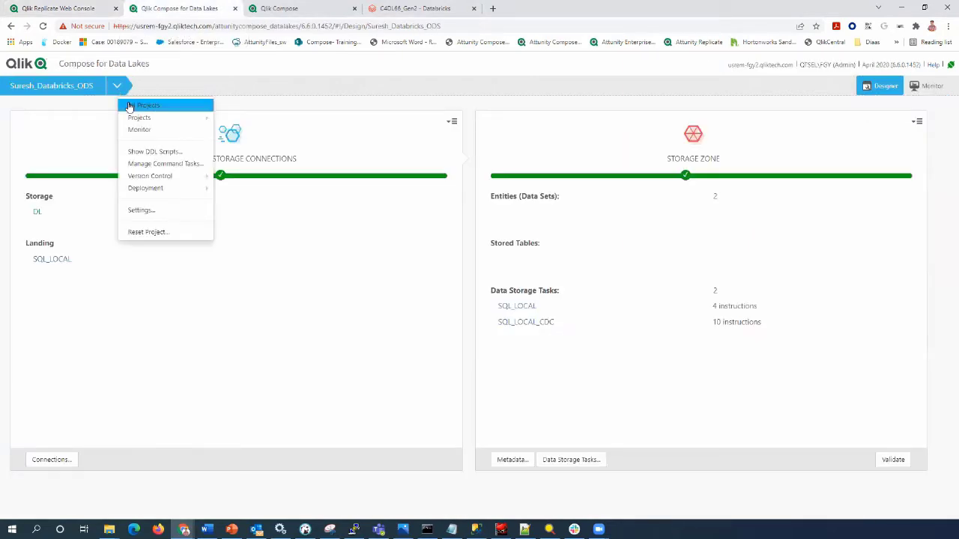
click(127, 105)
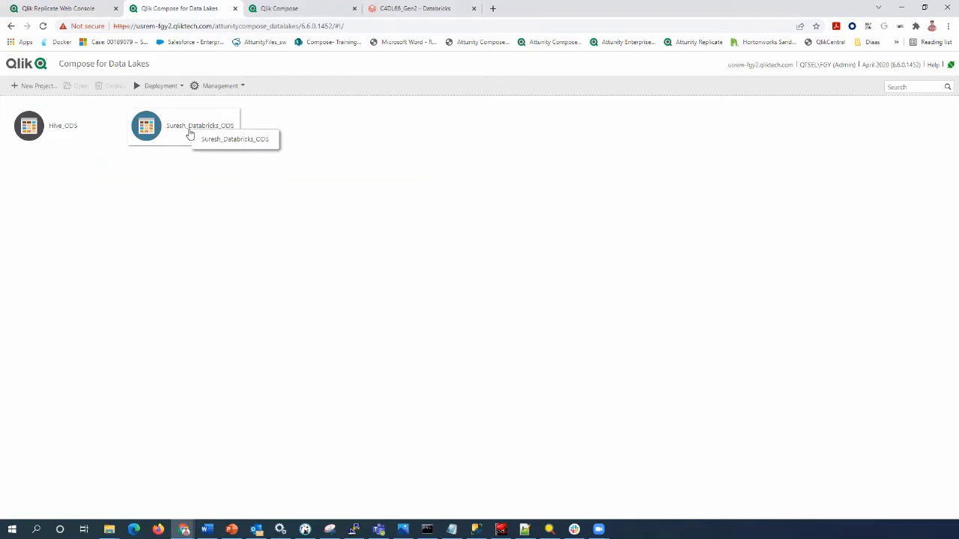
double_click(189, 133)
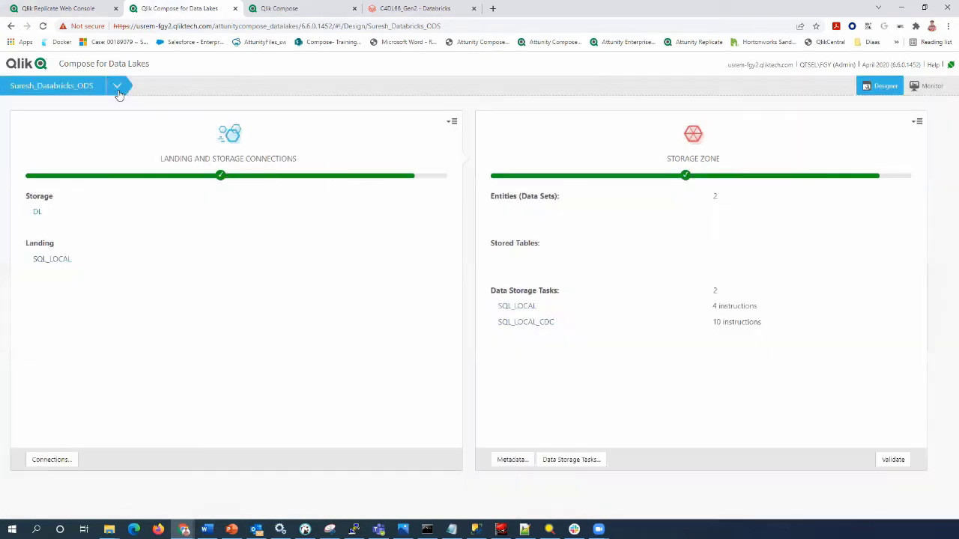
Check the Databricks ODS project's type in its settings and review the status of its tasks in the monitor
click(118, 90)
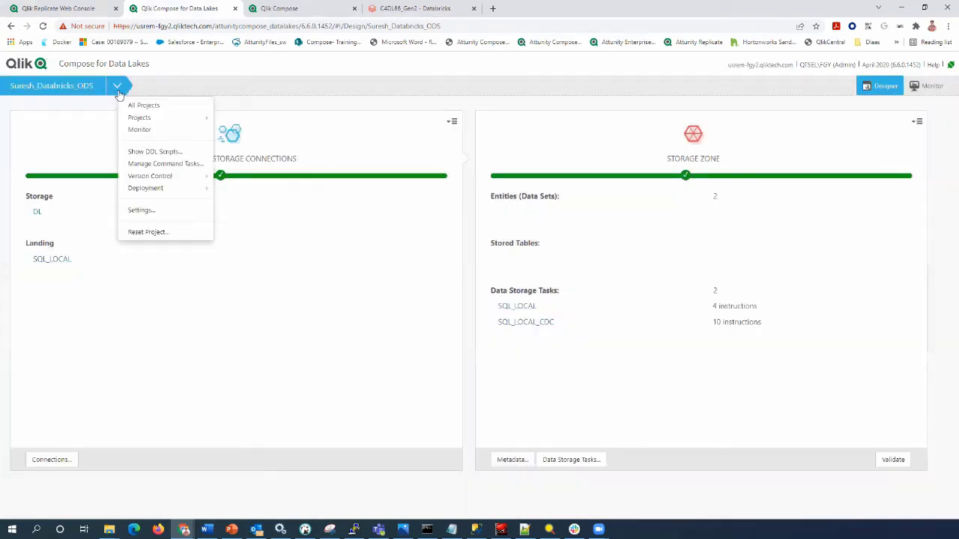
click(147, 213)
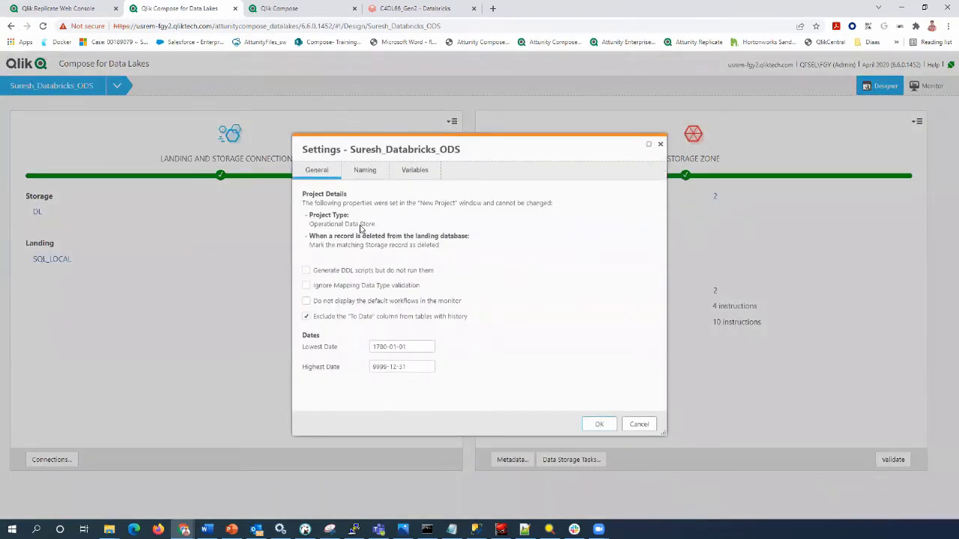
drag(362, 230, 300, 216)
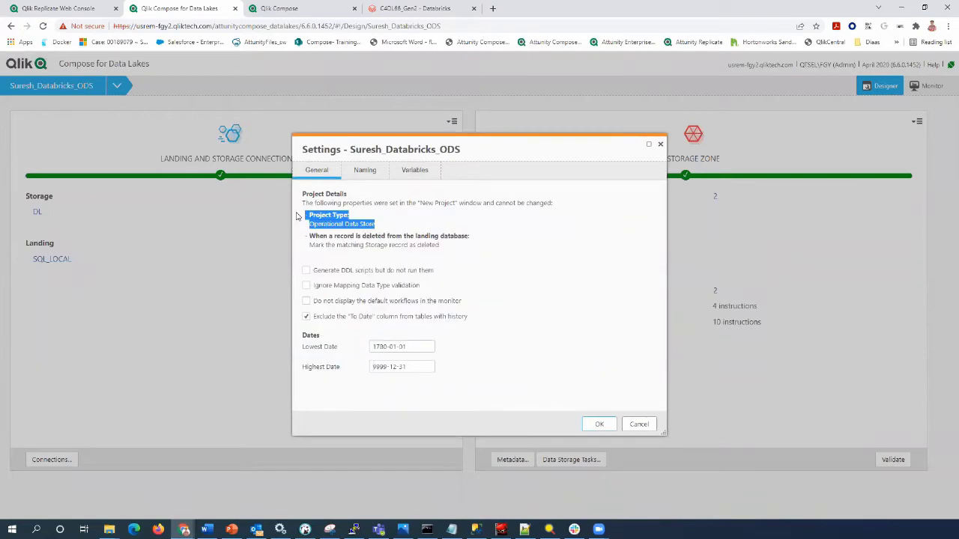
click(645, 425)
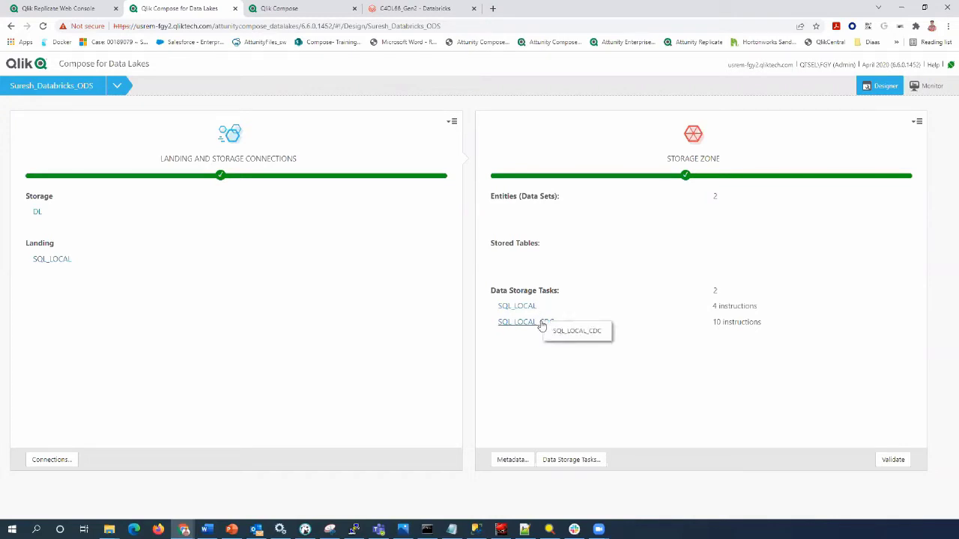
click(925, 86)
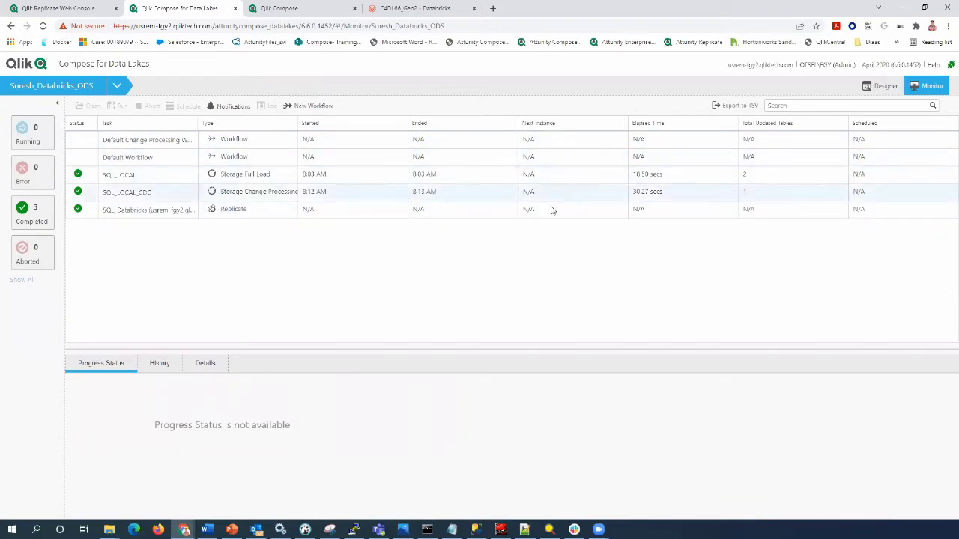
click(884, 86)
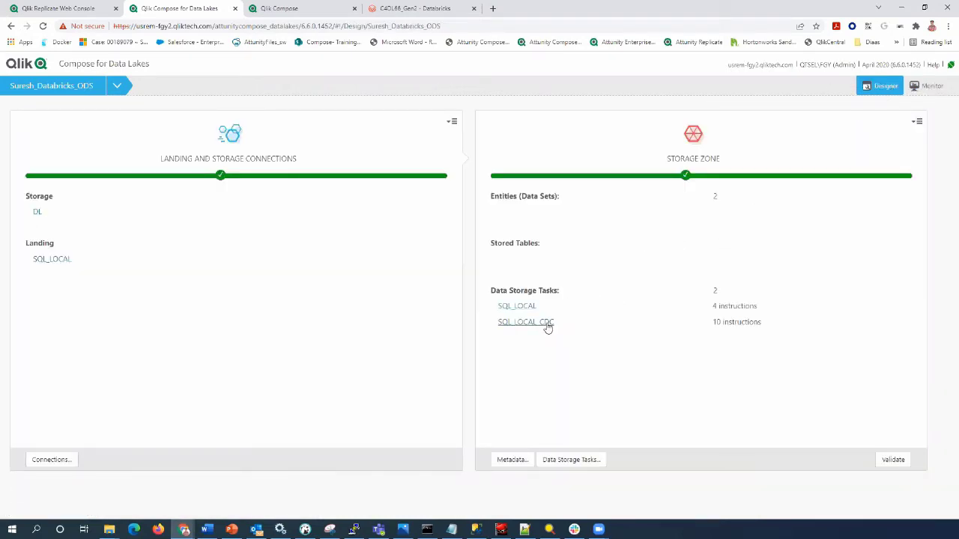
Set the component logging level of the SQL_LOCAL_CDC data storage task to Trace
click(524, 322)
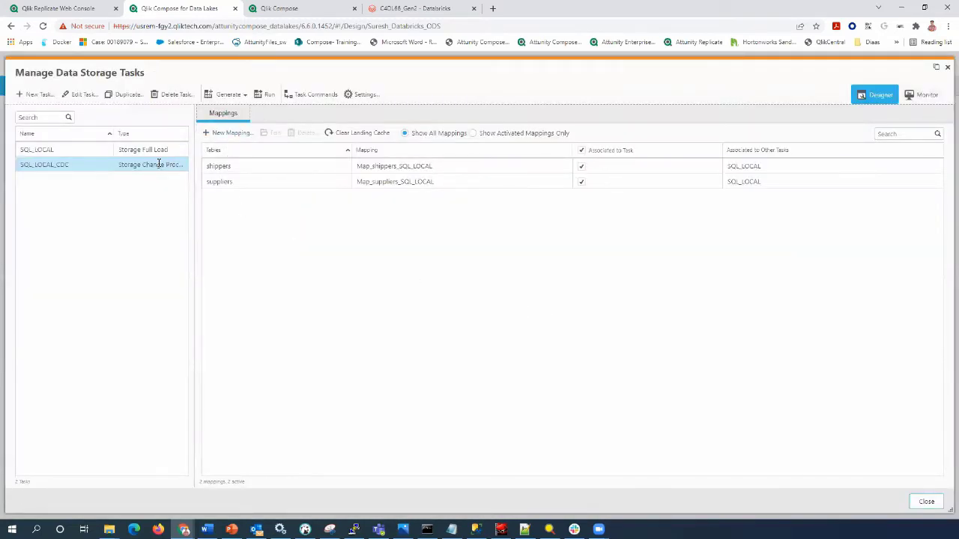
click(366, 95)
drag(464, 248, 495, 248)
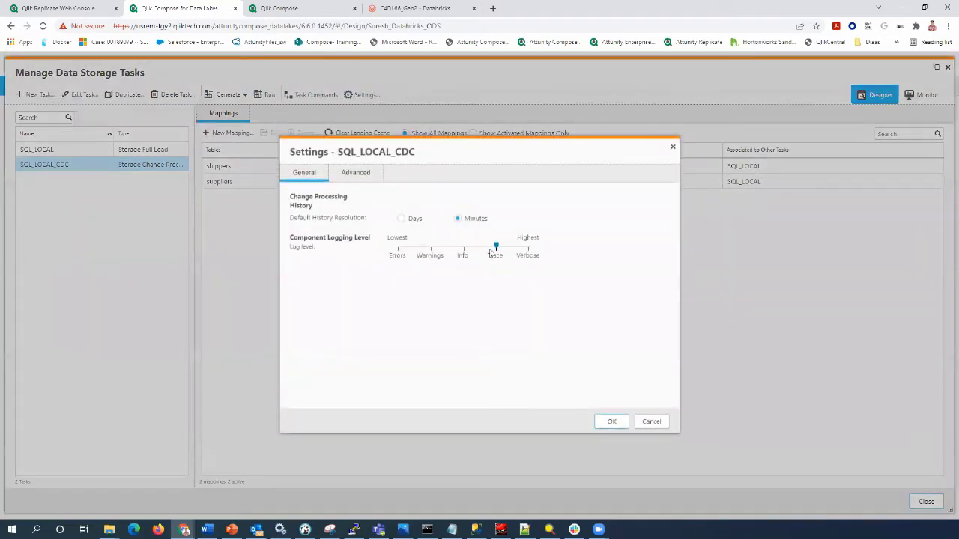
click(612, 421)
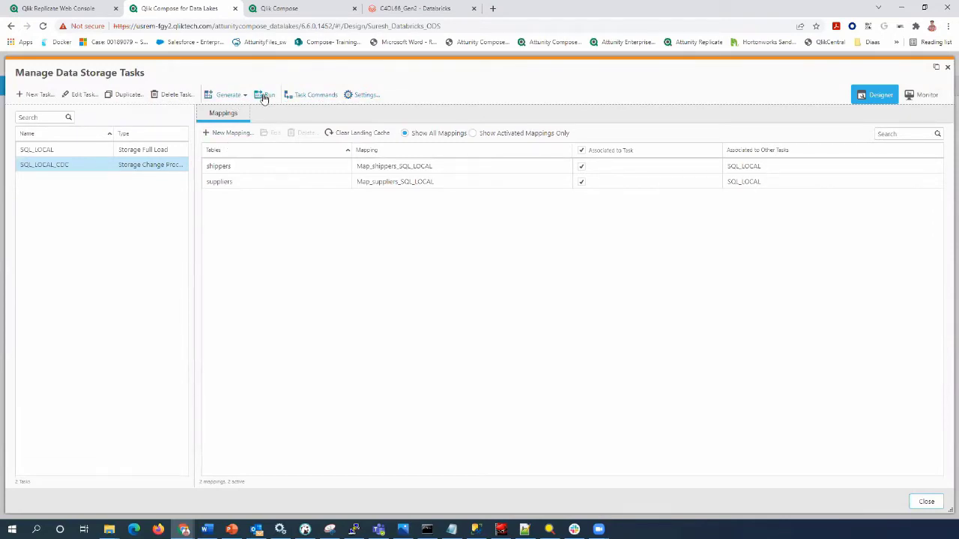
Run the SQL_LOCAL_CDC task, check its suppliers table result, and close the data storage task manager
click(264, 96)
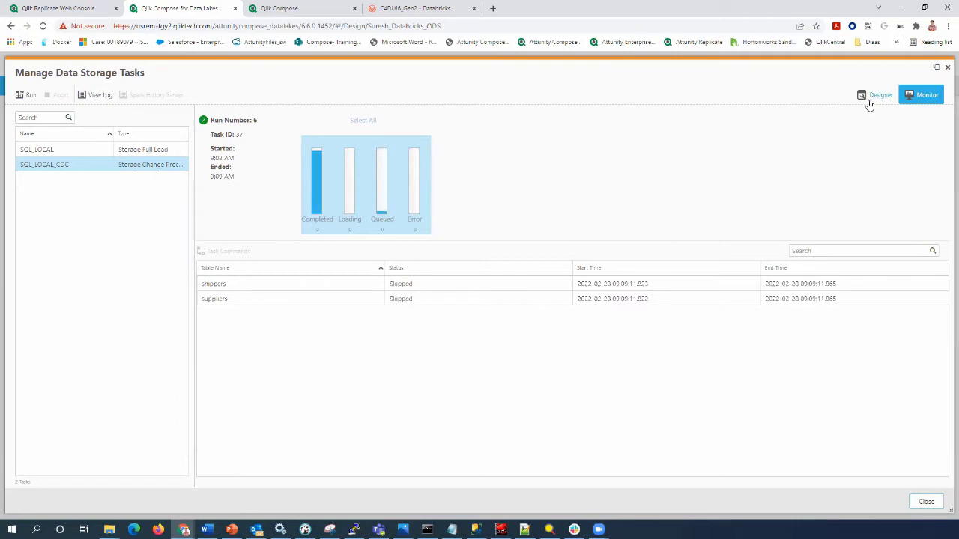
click(437, 299)
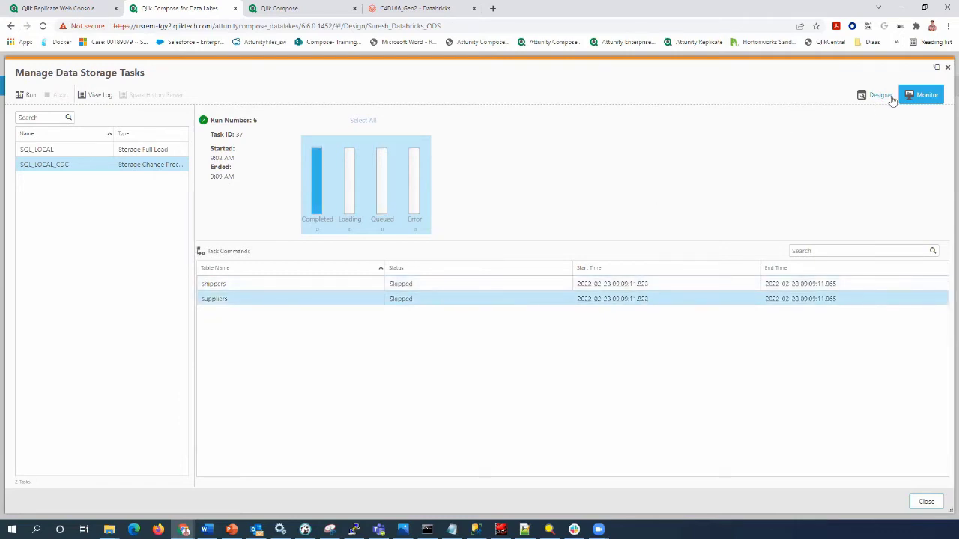
click(948, 70)
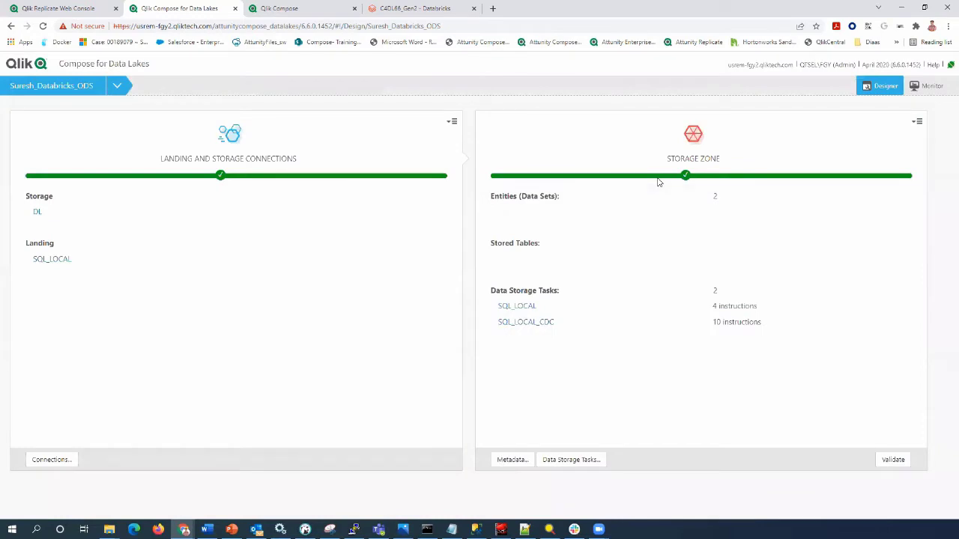
Switch to Qlik Compose and start a new Data Lake project of type Operational Data Store (ODS), reusing the old project's name
key(ctrl+Tab)
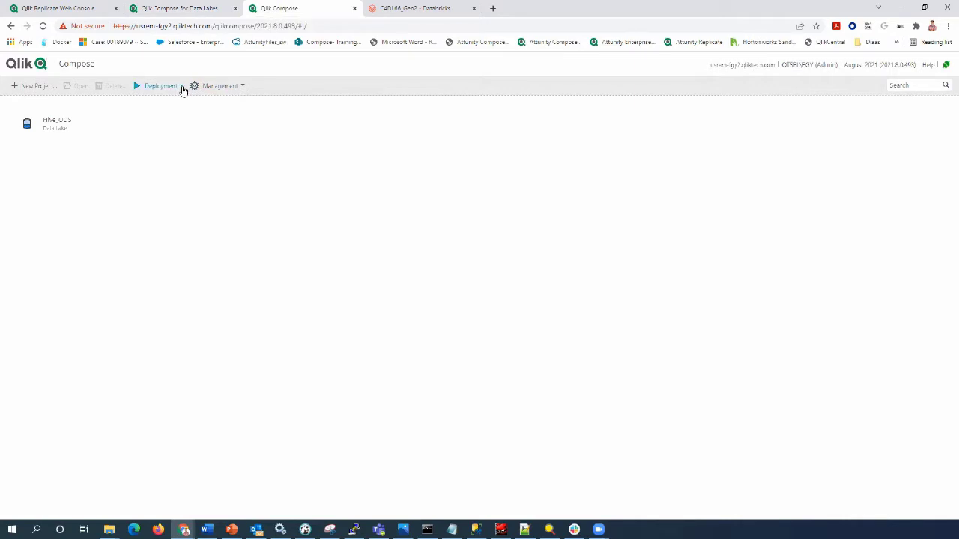
click(26, 86)
click(486, 200)
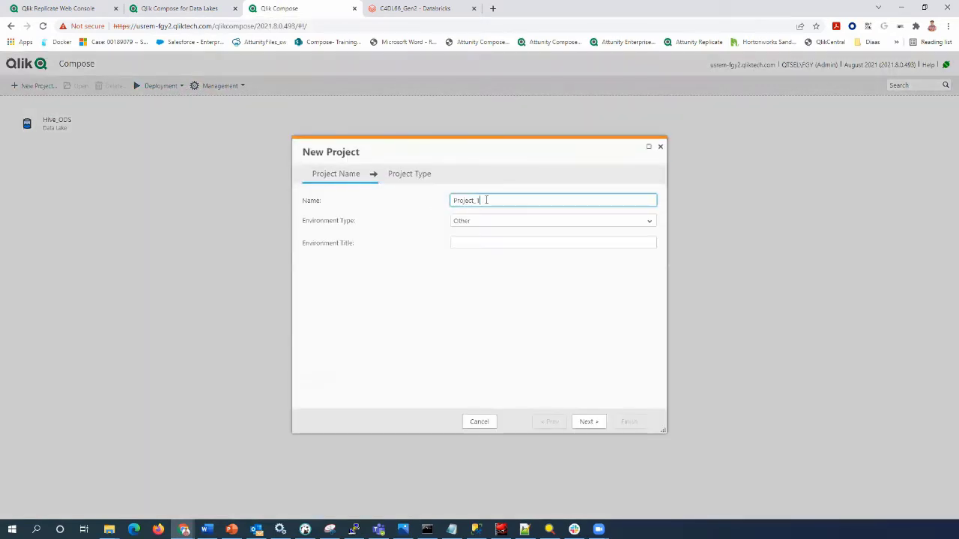
double_click(486, 200)
right_click(468, 199)
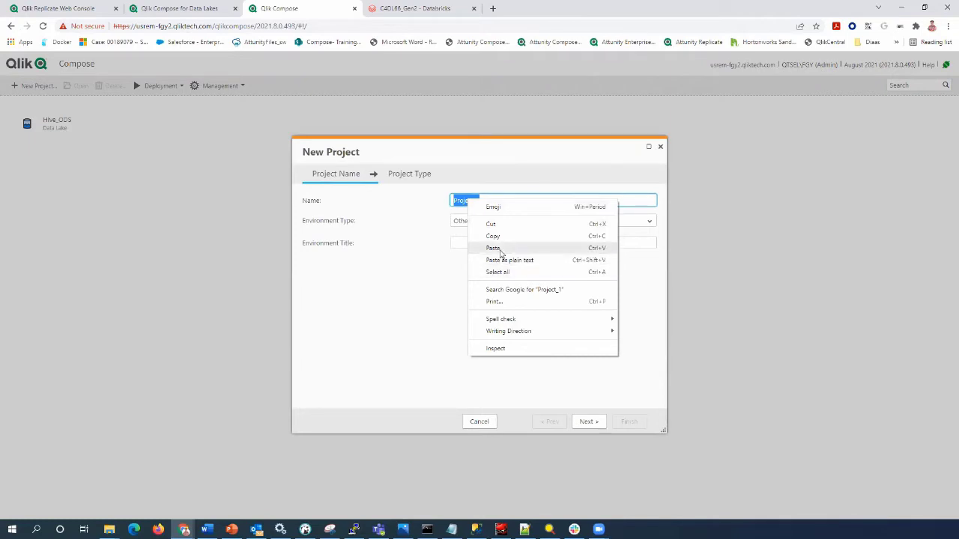
click(500, 253)
click(402, 176)
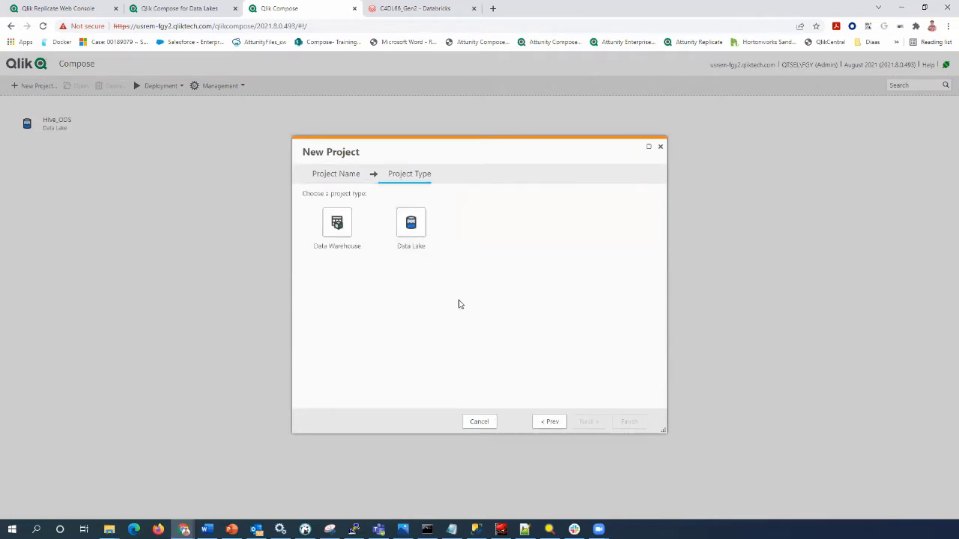
click(416, 237)
click(343, 335)
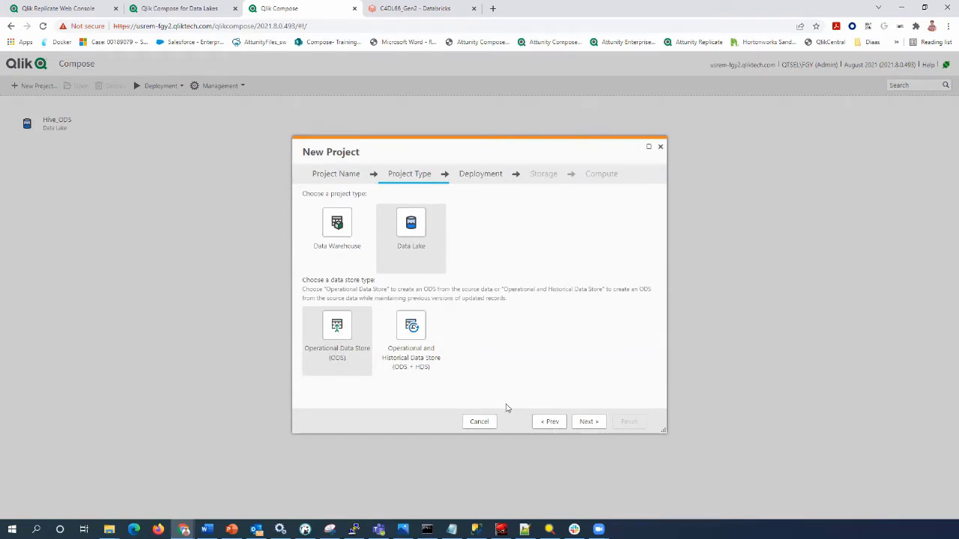
Choose Microsoft Azure as deployment, Delta Lake as storage and Databricks as compute platform, and create the project
click(589, 421)
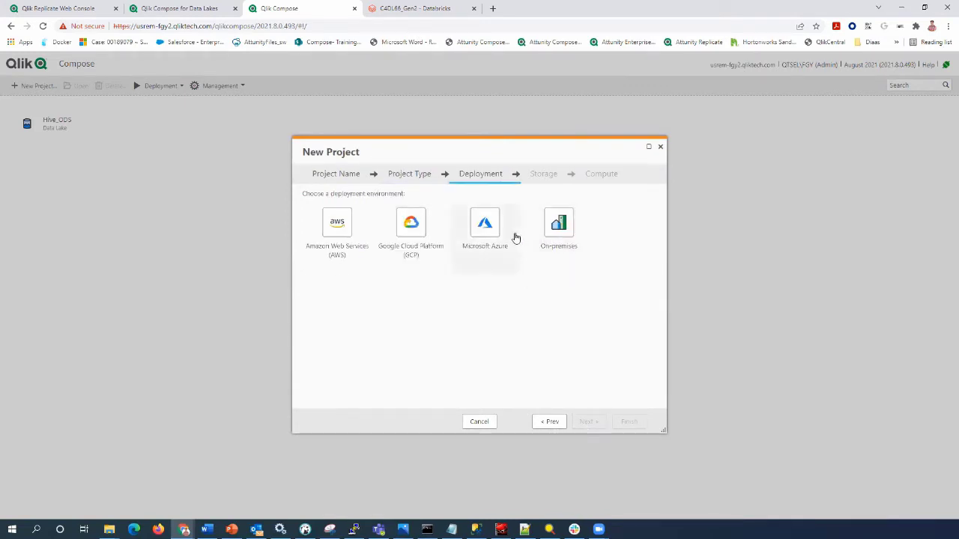
click(501, 239)
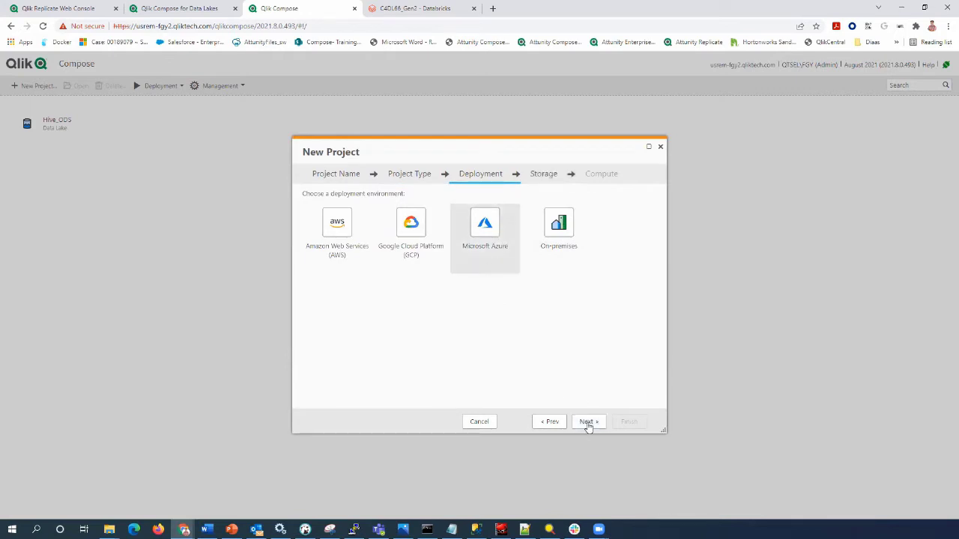
click(588, 423)
click(342, 244)
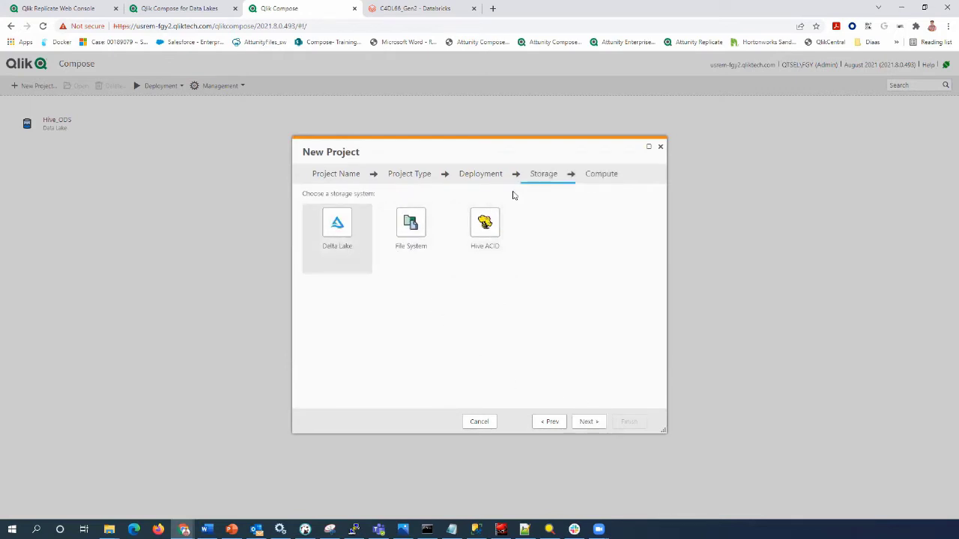
click(587, 422)
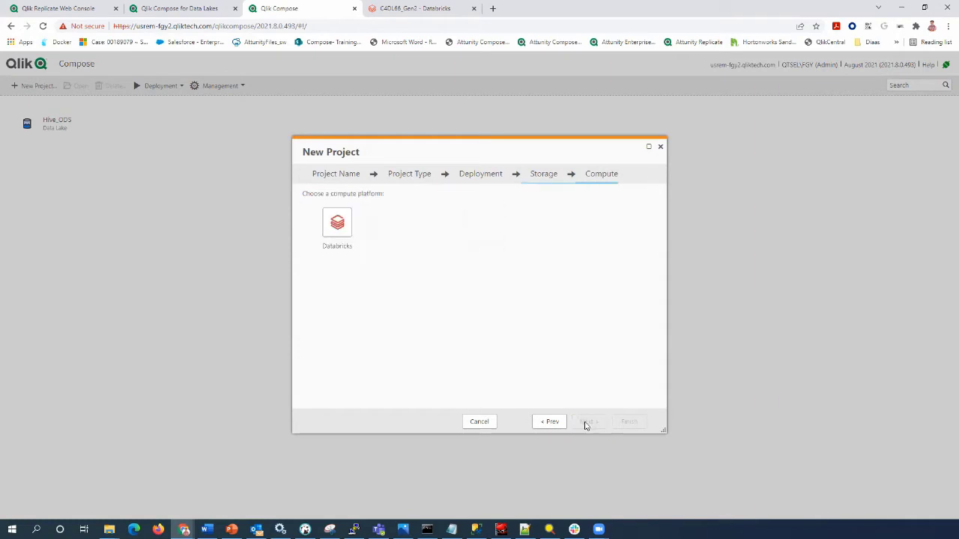
click(361, 255)
click(631, 425)
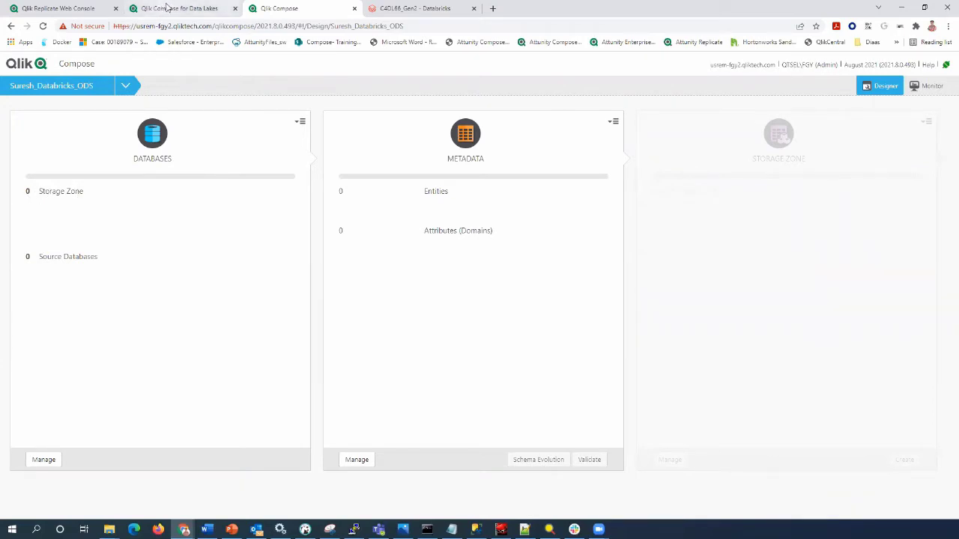
Start a new storage connection in the new project's database management
click(300, 122)
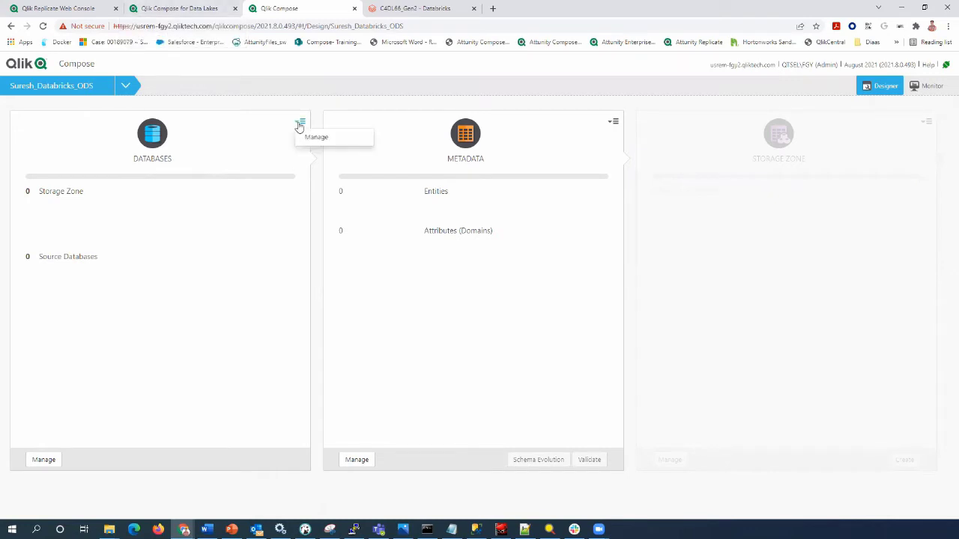
click(305, 138)
click(323, 153)
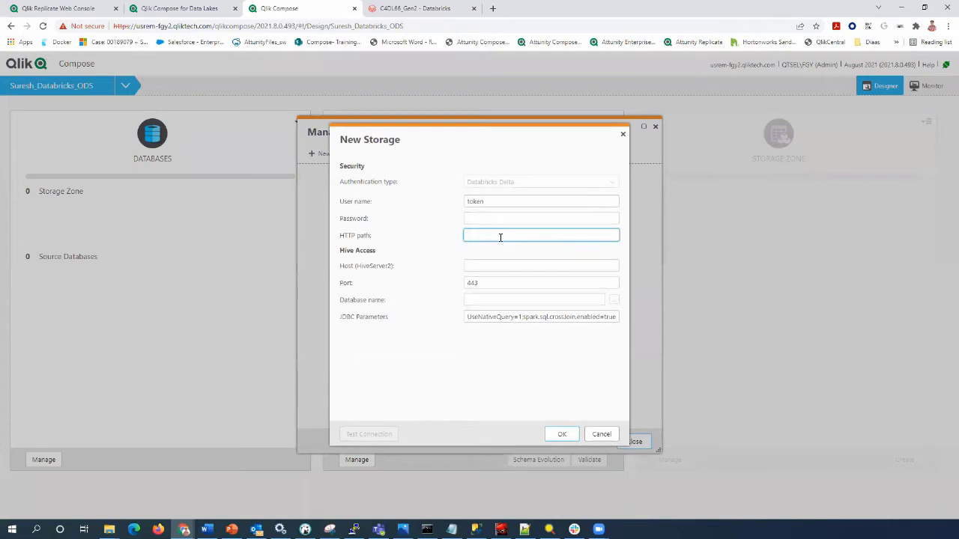
Switch to Compose for Data Lakes and look up the DL storage connection's HTTP path, host and database name
click(184, 15)
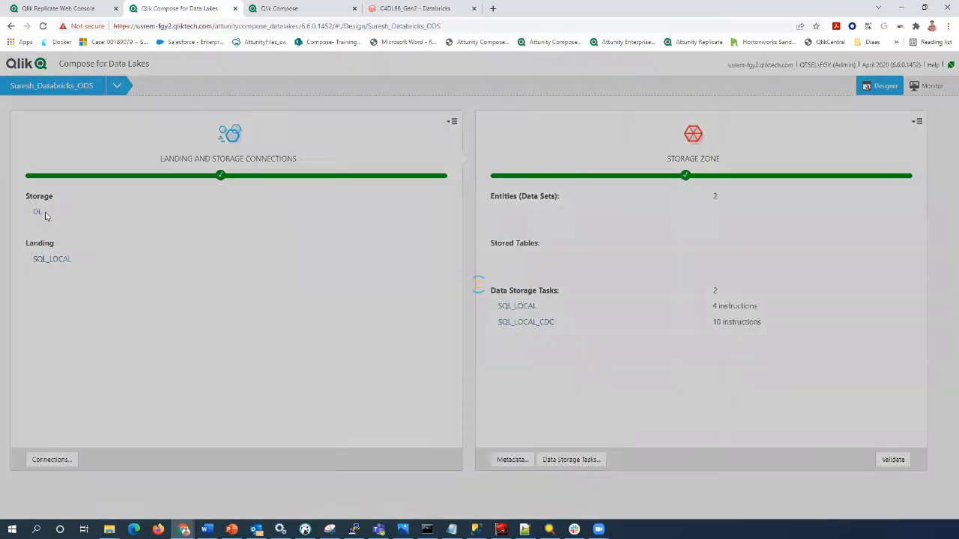
click(39, 212)
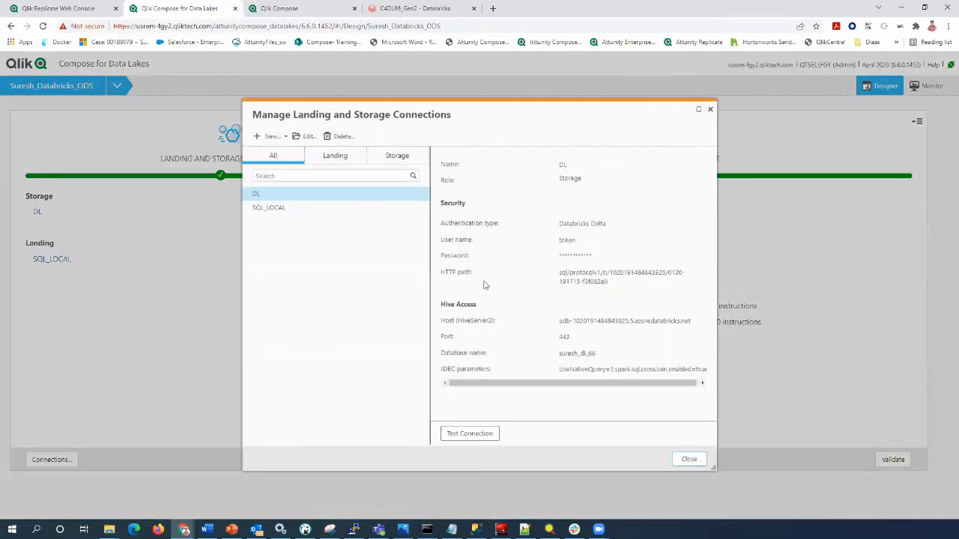
triple_click(567, 273)
triple_click(577, 321)
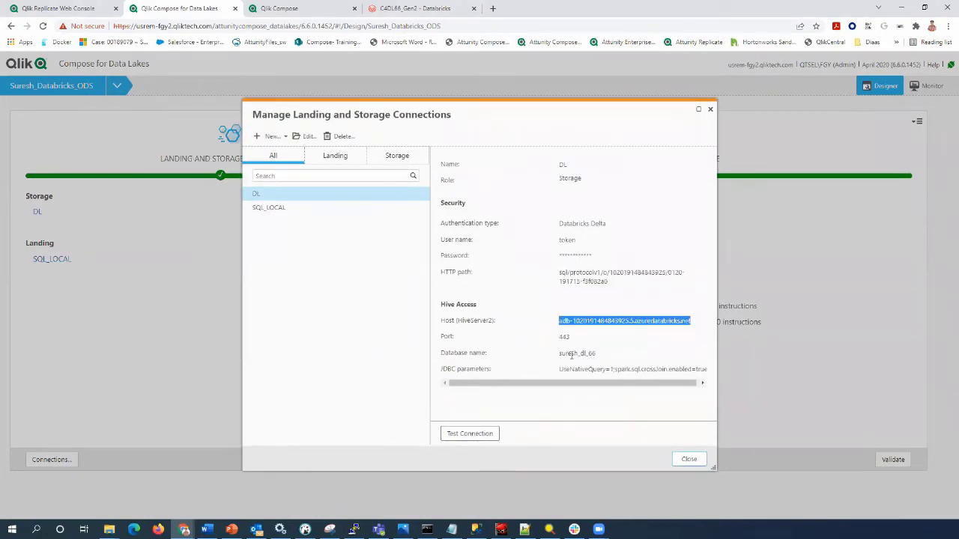
triple_click(571, 354)
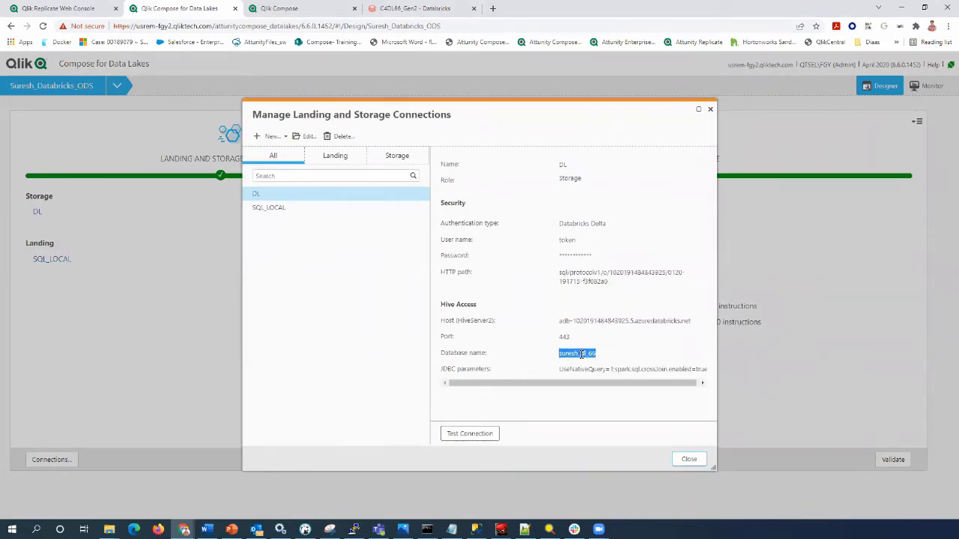
In Qlik Compose, fill in the new storage's password, HTTP path, host and Gen2 database name, and test the connection
click(303, 9)
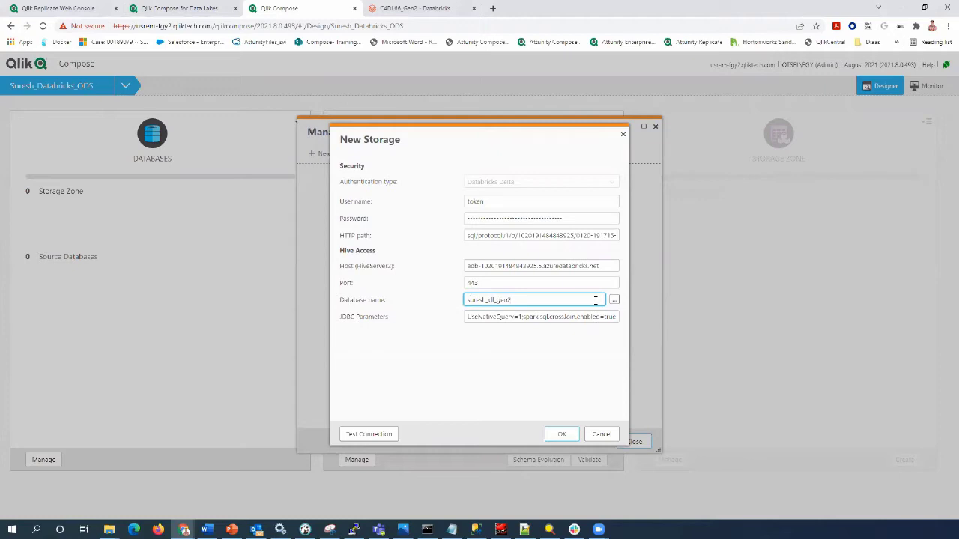
click(384, 435)
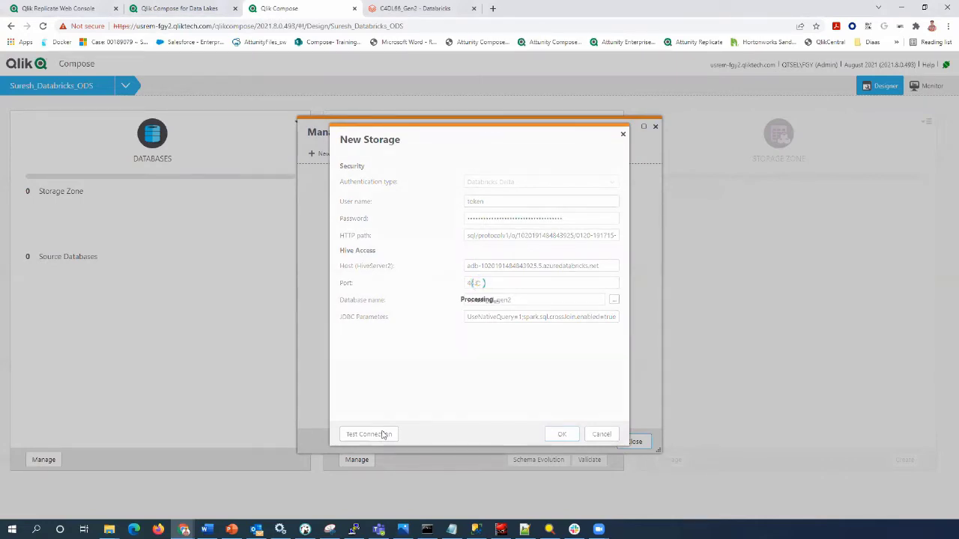
drag(517, 300, 452, 331)
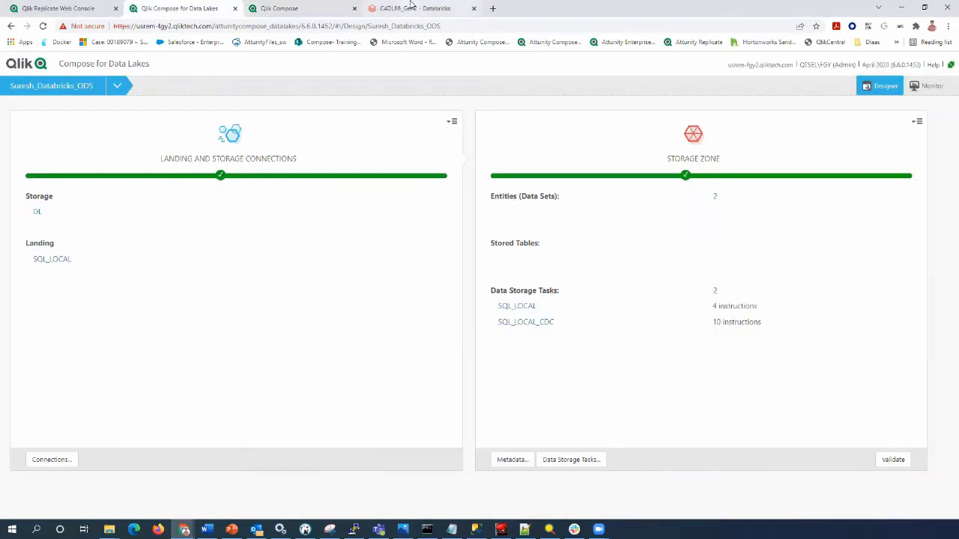
Switch to the C4DL66_Gen2 Databricks notebook, rerun the show databases query, and check the 6.6 and Gen2 storage databases
click(410, 7)
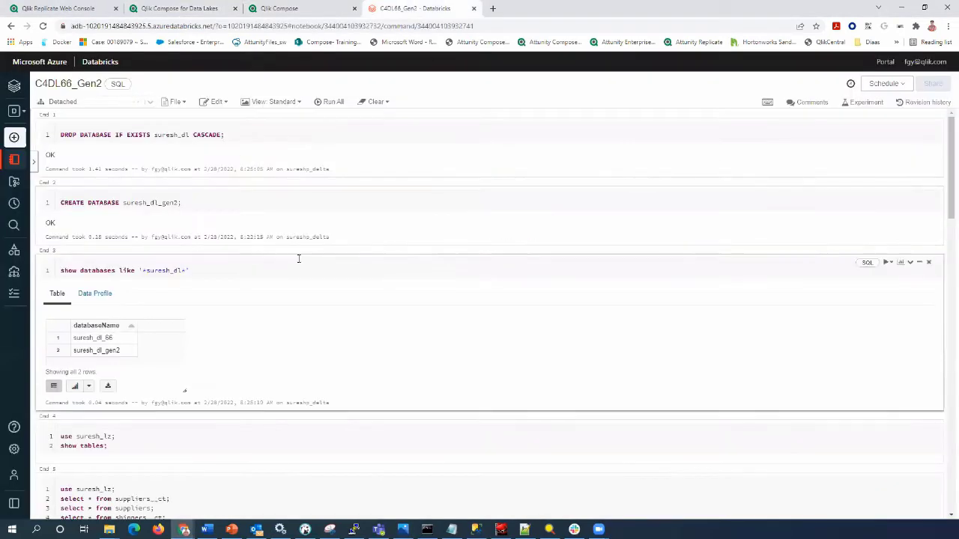
scroll(131, 352, down, 1)
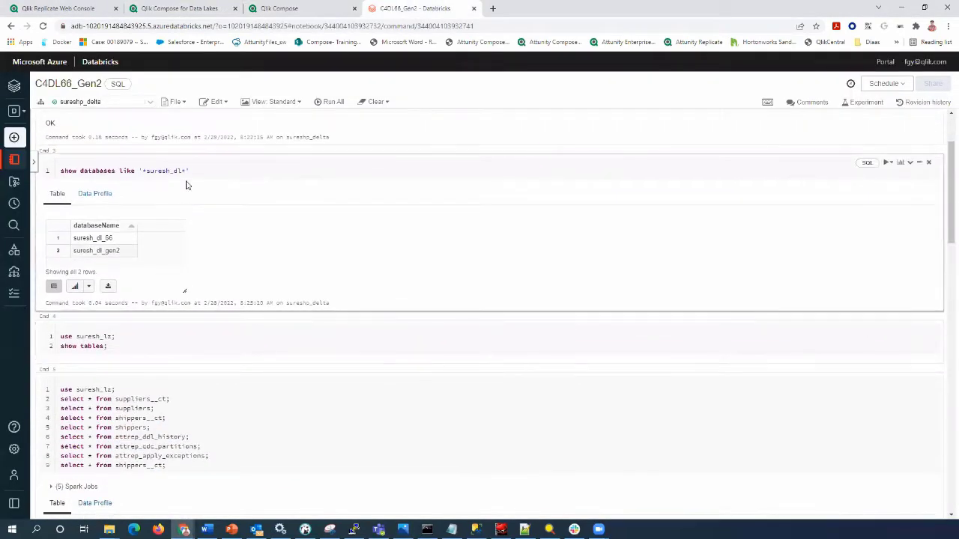
drag(199, 170, 60, 171)
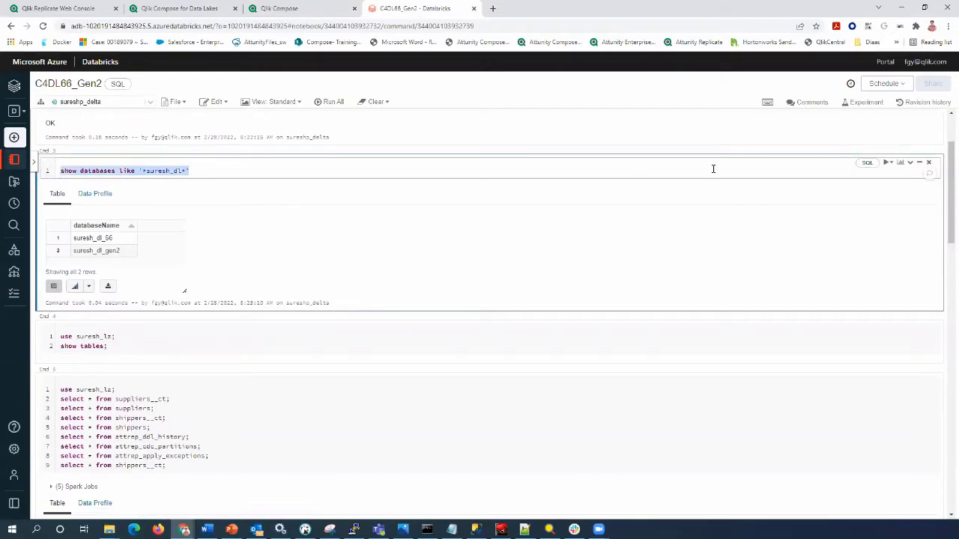
click(889, 162)
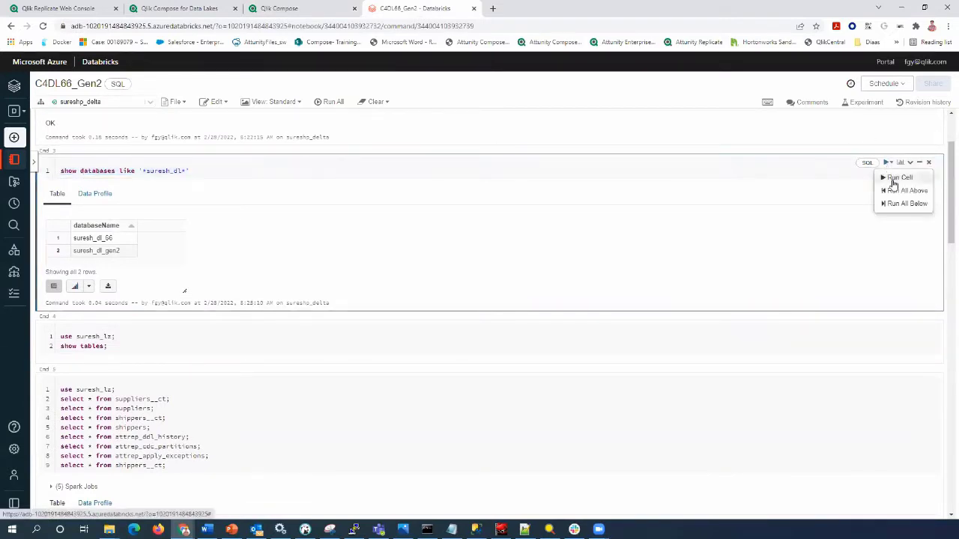
click(893, 179)
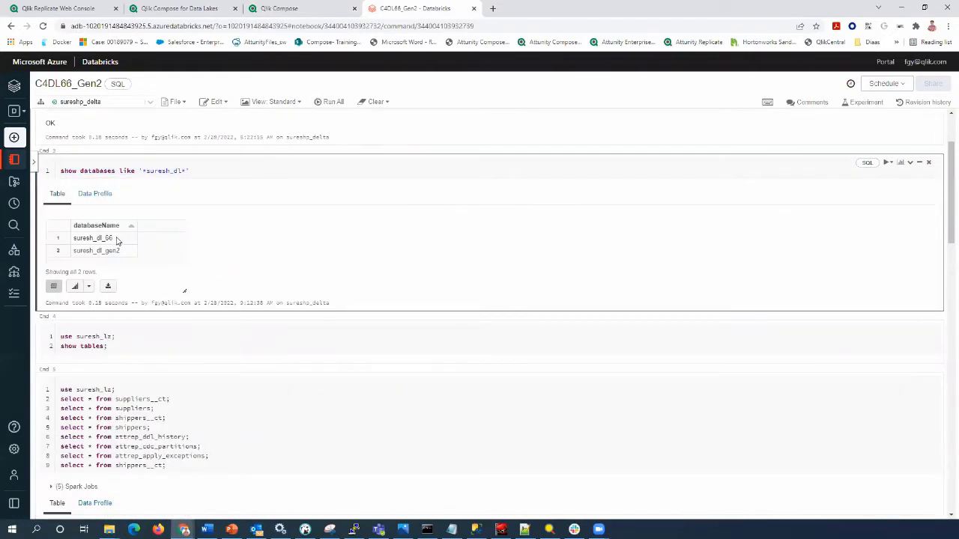
drag(83, 240, 74, 240)
drag(130, 254, 74, 253)
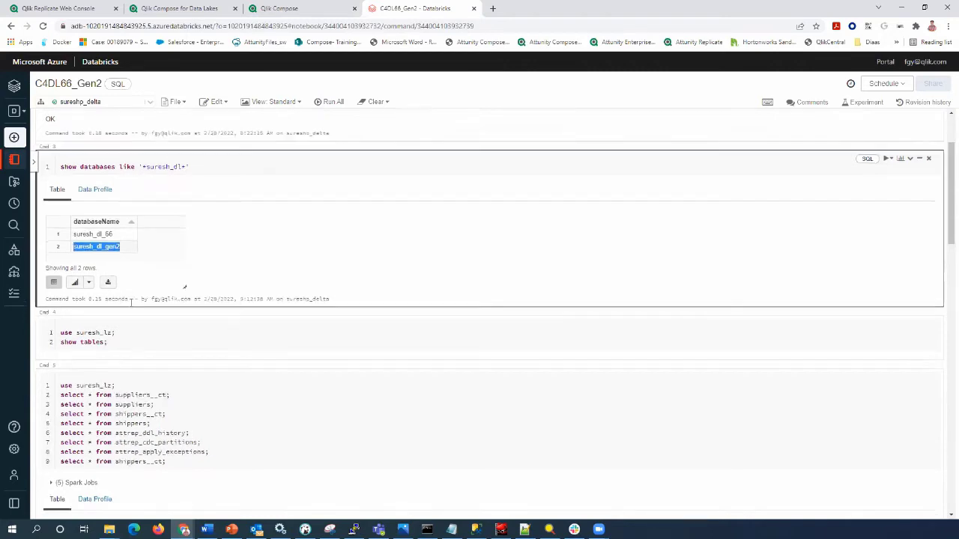
Review the landing database's show tables cell and run the select query on its shippers__ct change table
scroll(130, 303, down, 1)
scroll(125, 297, down, 1)
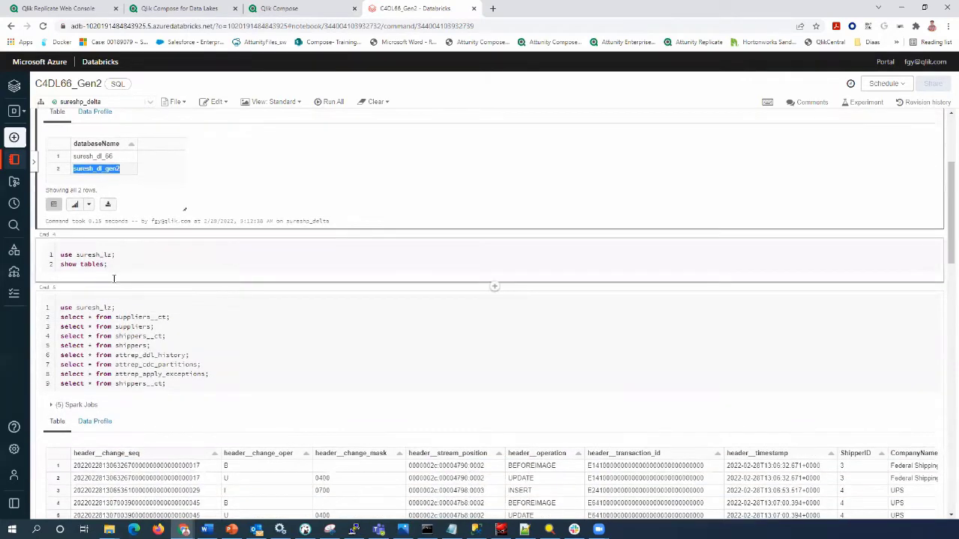
drag(109, 247, 50, 235)
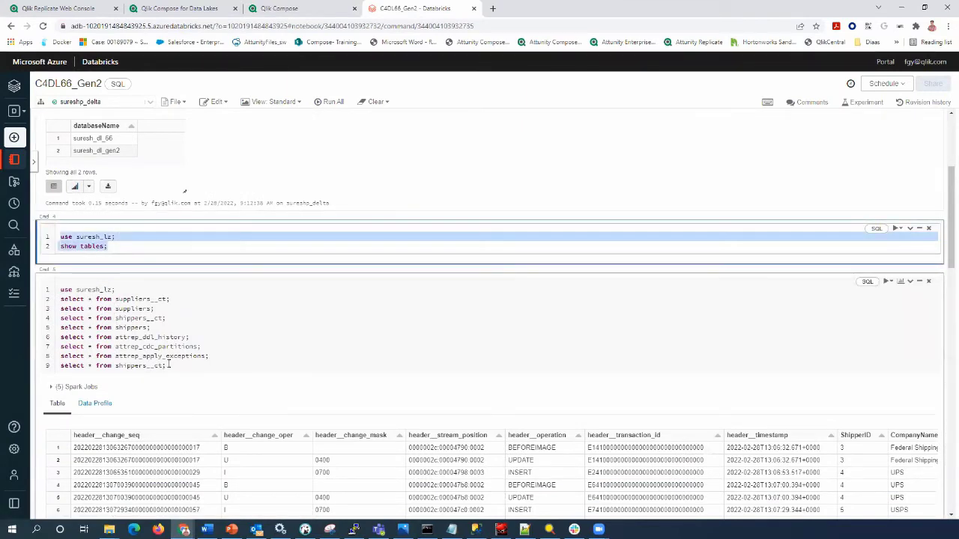
scroll(171, 364, down, 1)
click(167, 315)
drag(167, 315, 64, 319)
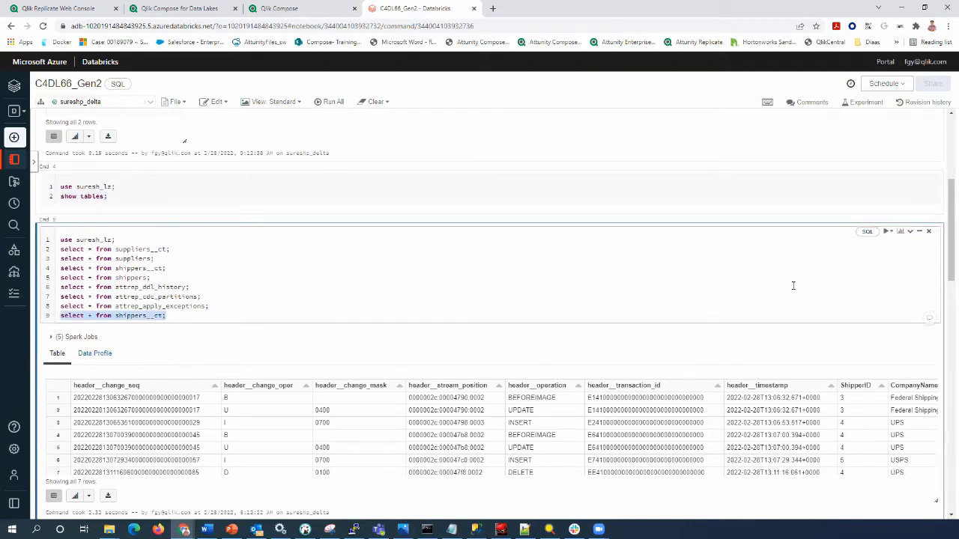
click(889, 233)
click(884, 245)
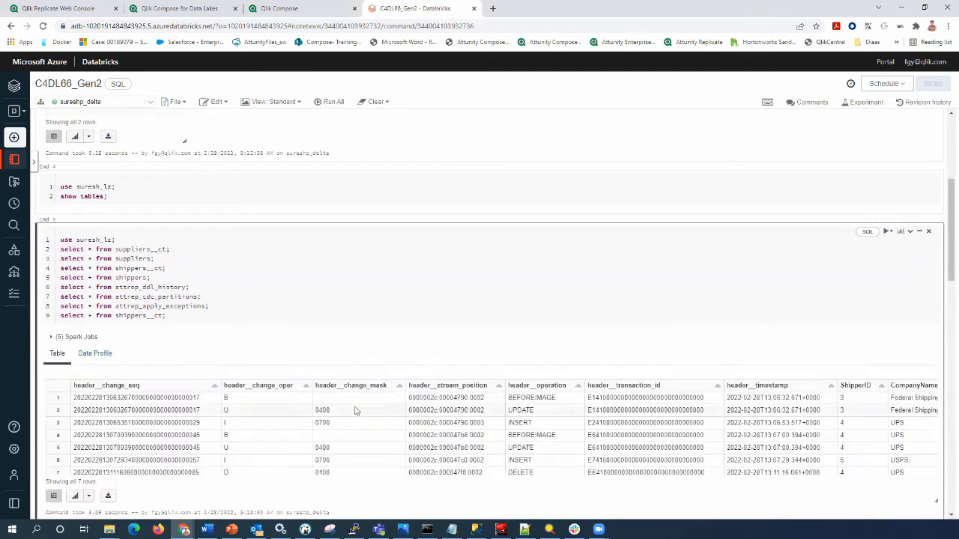
Examine the change records returned for shippers__ct and the list of tables in the 6.6 storage database
scroll(357, 409, down, 1)
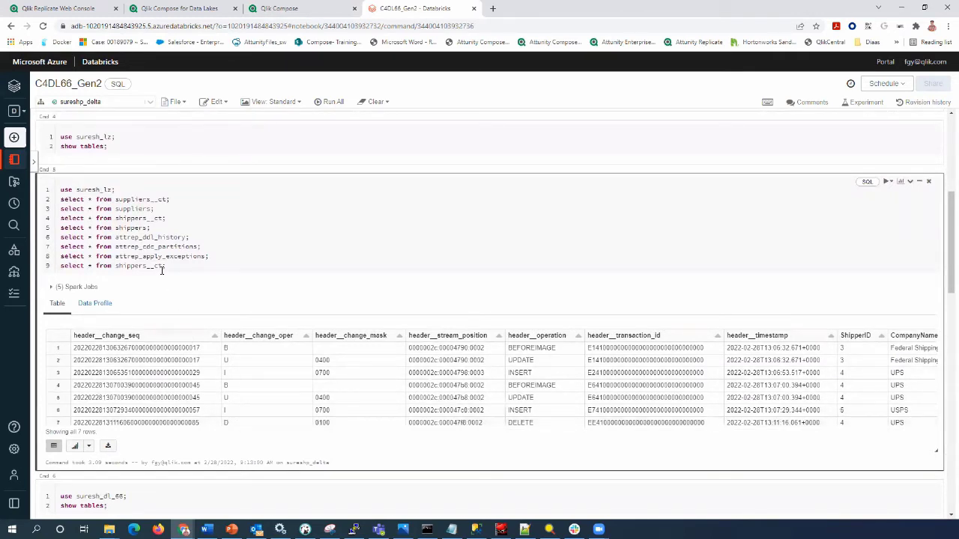
drag(169, 266, 117, 268)
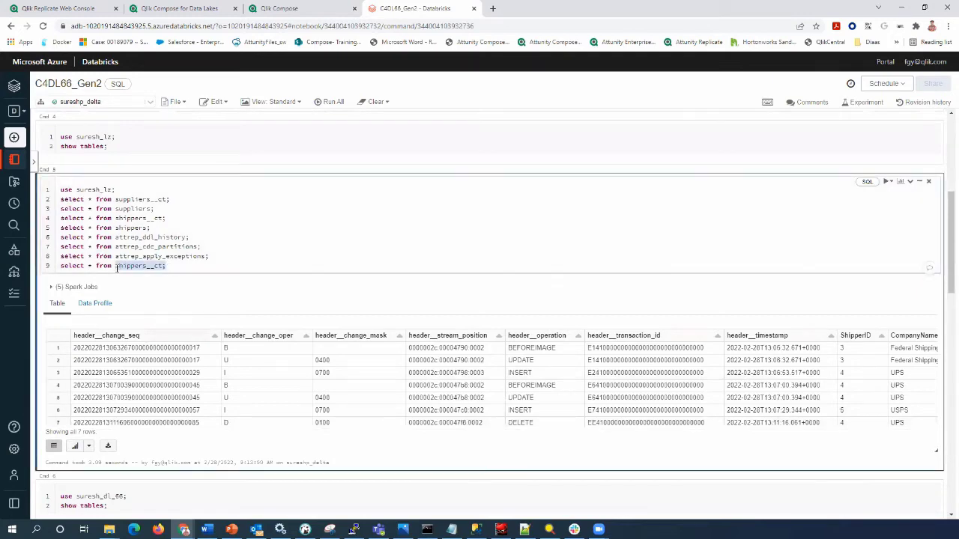
scroll(168, 335, down, 2)
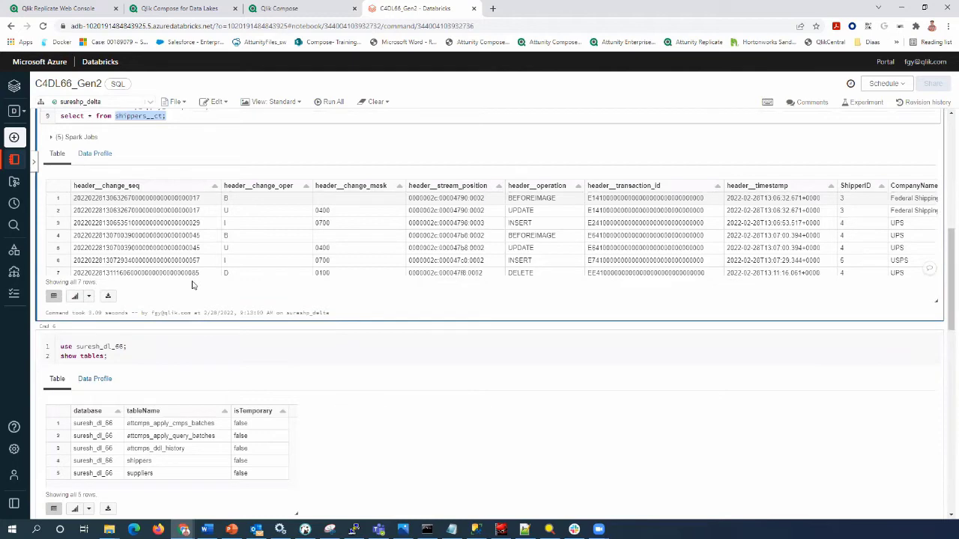
scroll(191, 258, down, 1)
drag(149, 223, 153, 223)
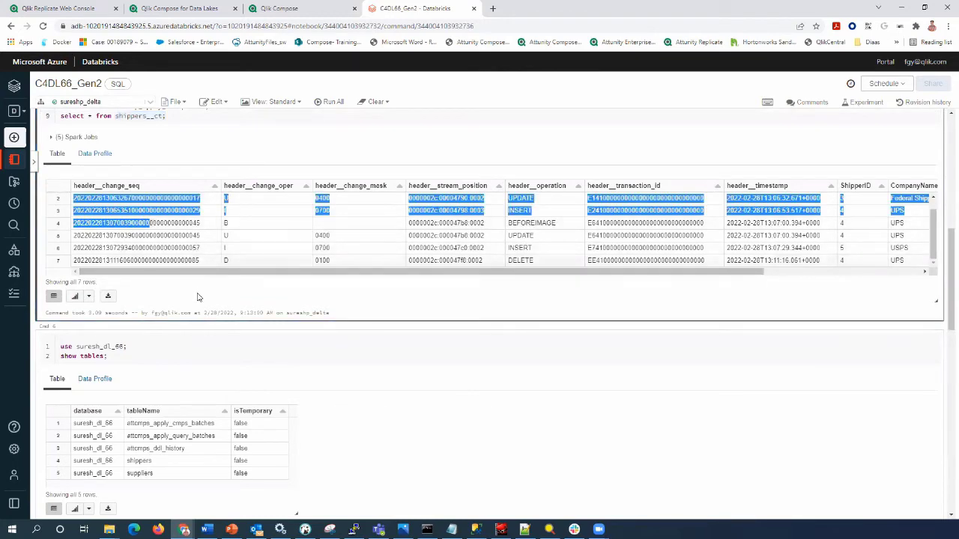
scroll(199, 298, down, 2)
click(251, 180)
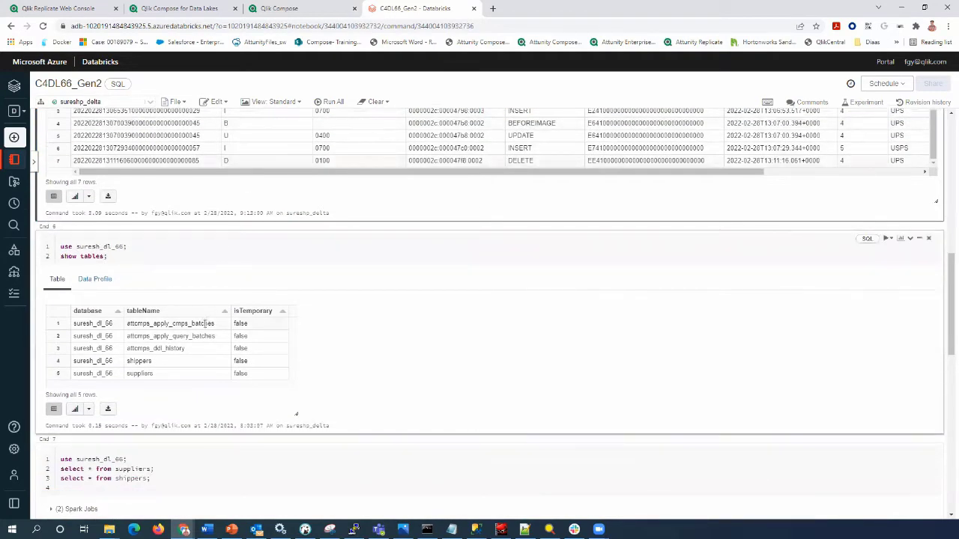
scroll(205, 324, down, 2)
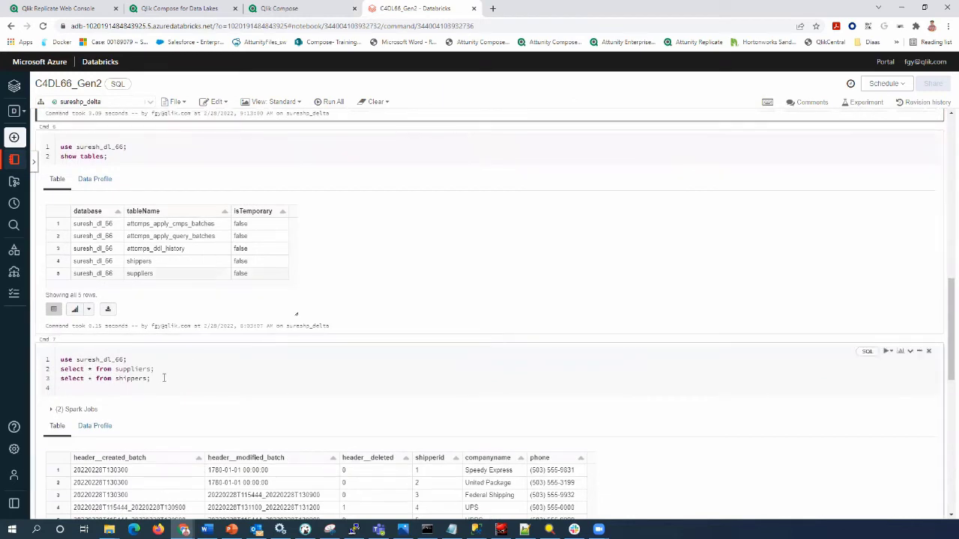
Examine the 6.6 storage query on suppliers and shippers, focusing on the UPS row's header__deleted flag in the results
drag(159, 379, 53, 385)
double_click(95, 361)
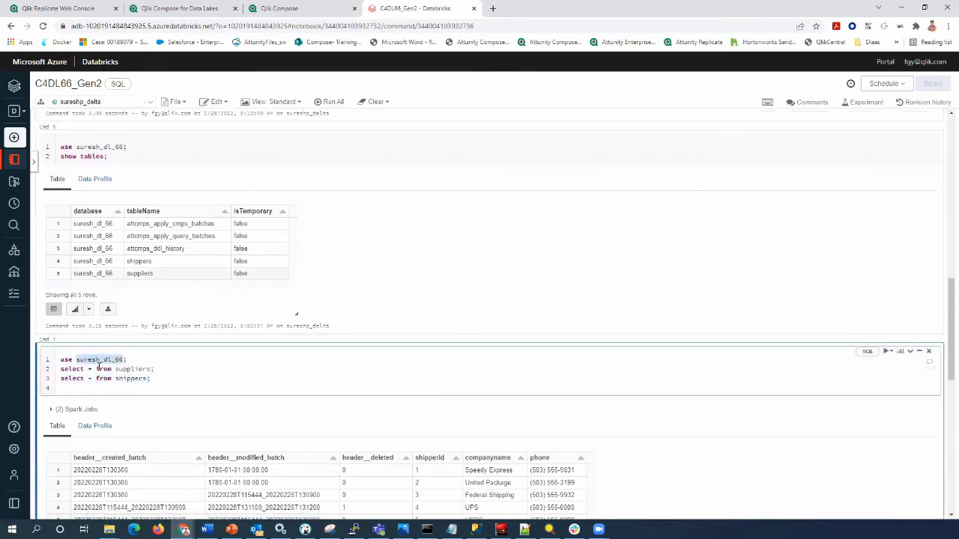
scroll(106, 374, down, 2)
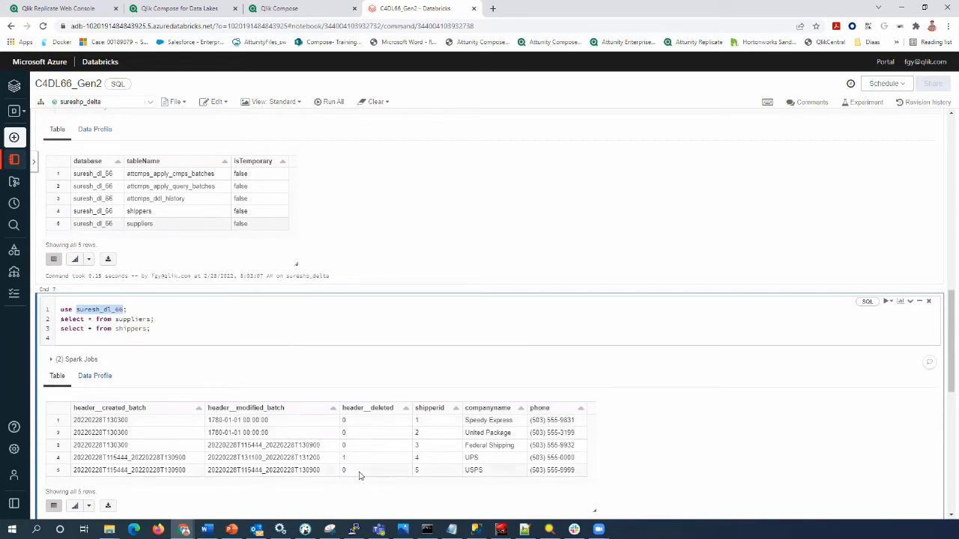
drag(349, 459, 338, 462)
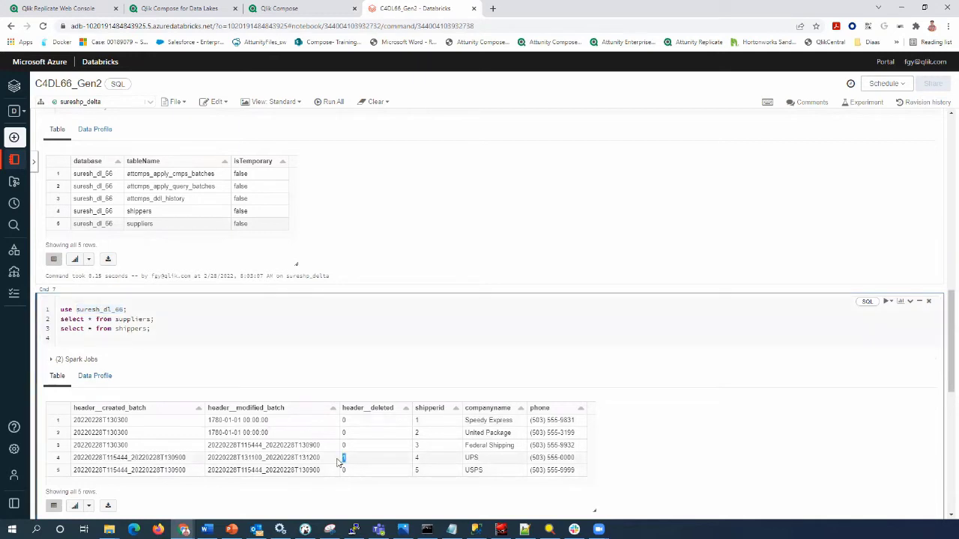
click(360, 461)
drag(359, 461, 341, 461)
drag(75, 459, 583, 462)
Run the show tables query on the Gen2 storage database and review the Gen2 view database cells below it
click(891, 413)
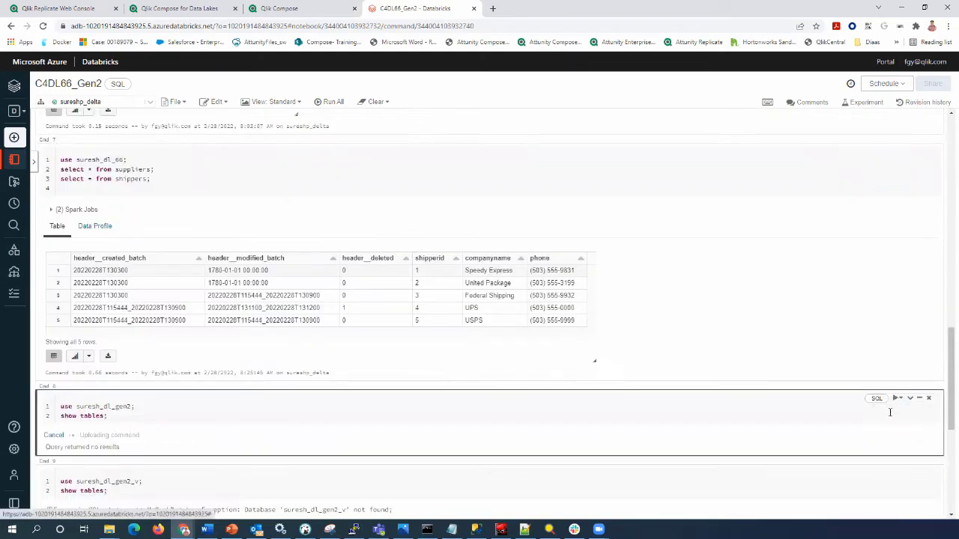
scroll(123, 442, down, 1)
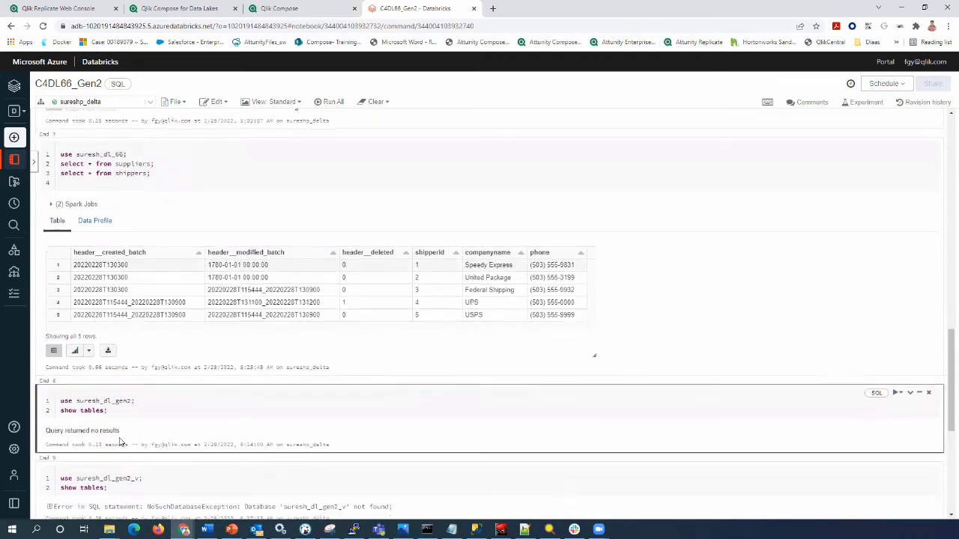
scroll(120, 441, up, 2)
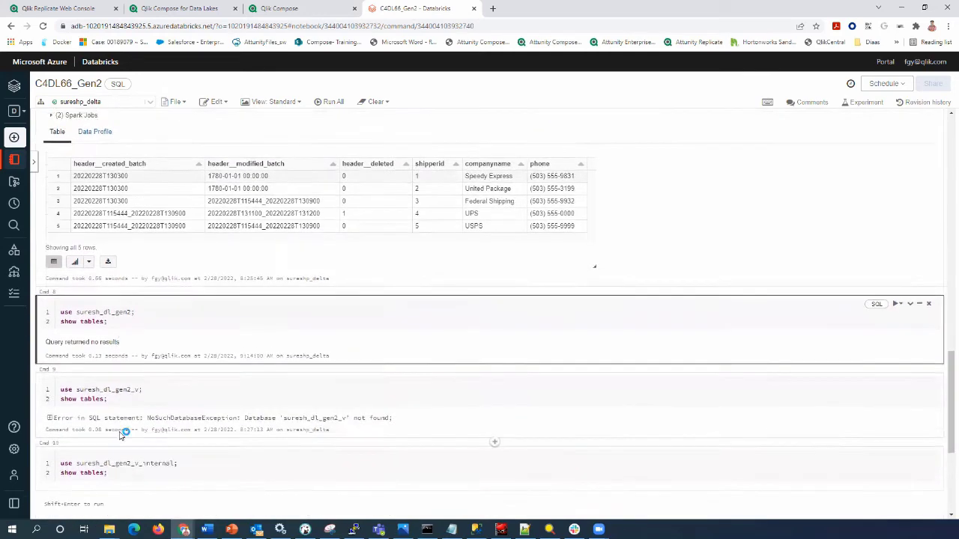
Switch to Qlik Compose for Data Lakes and create a deployment package of the Databricks ODS project with version 1 and description 1
click(184, 8)
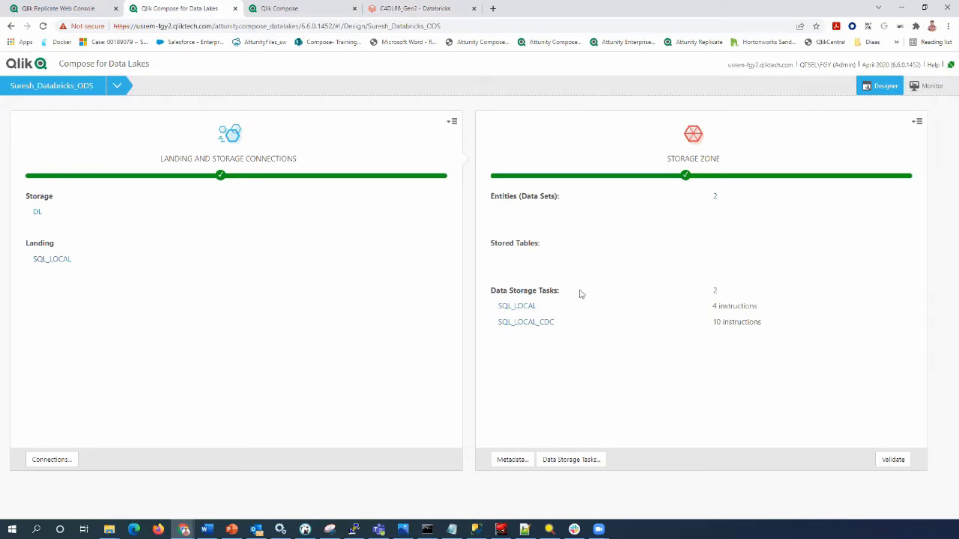
click(117, 86)
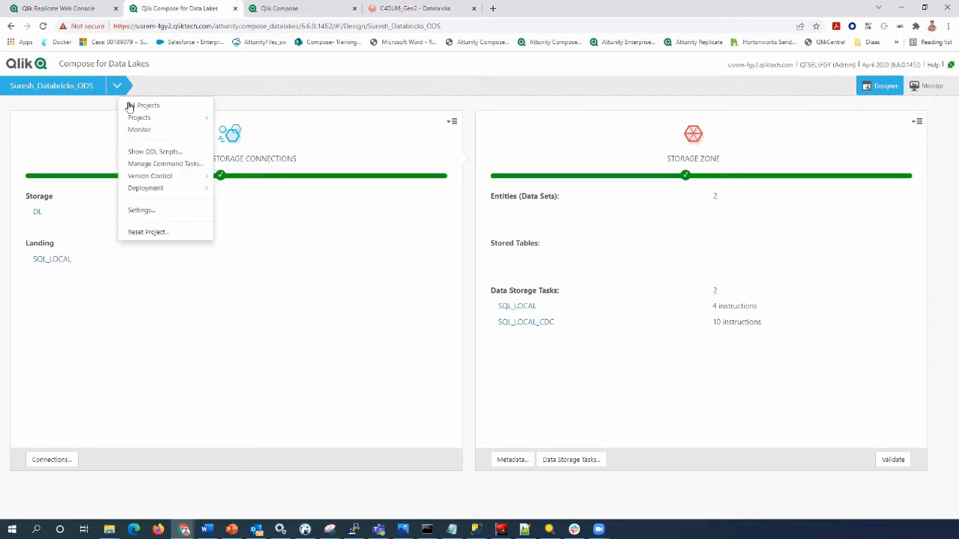
mouse_move(138, 118)
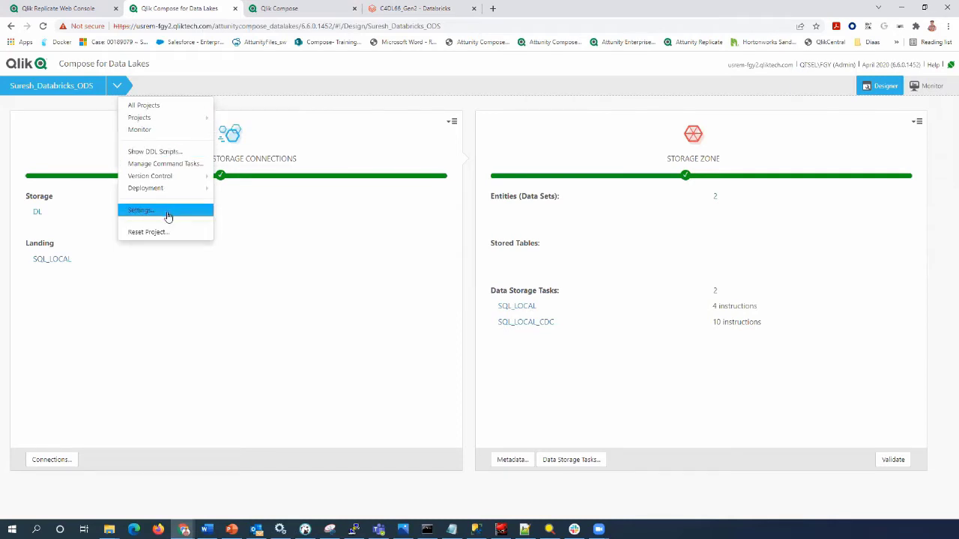
mouse_move(165, 178)
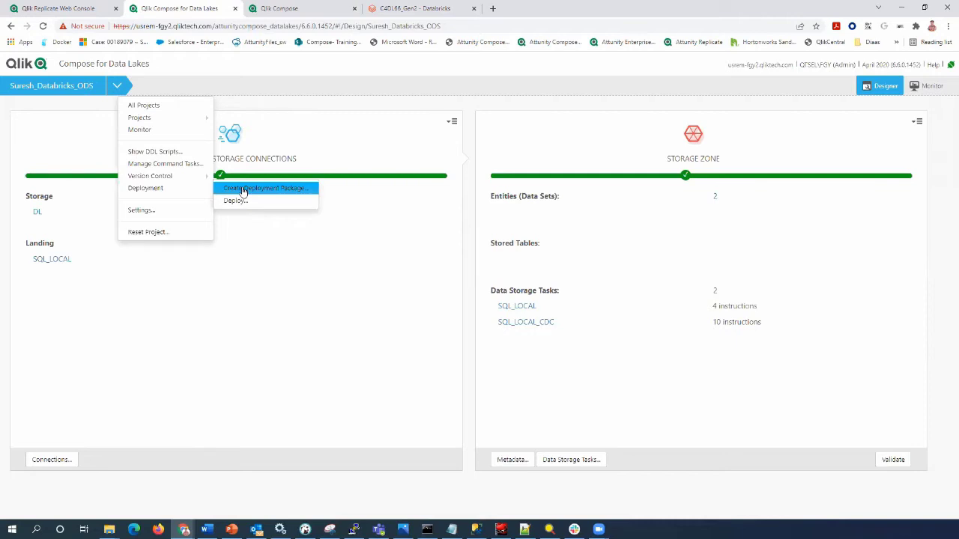
click(243, 192)
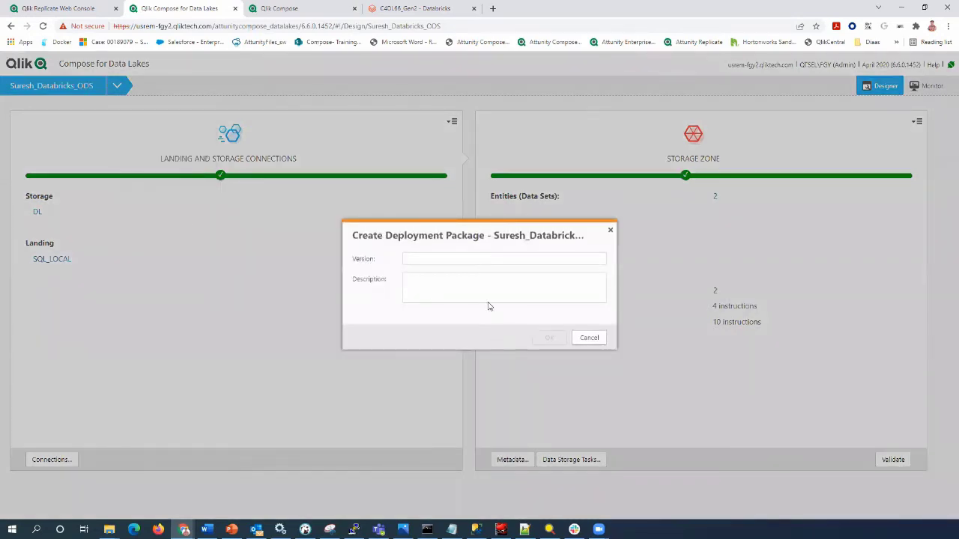
click(468, 256)
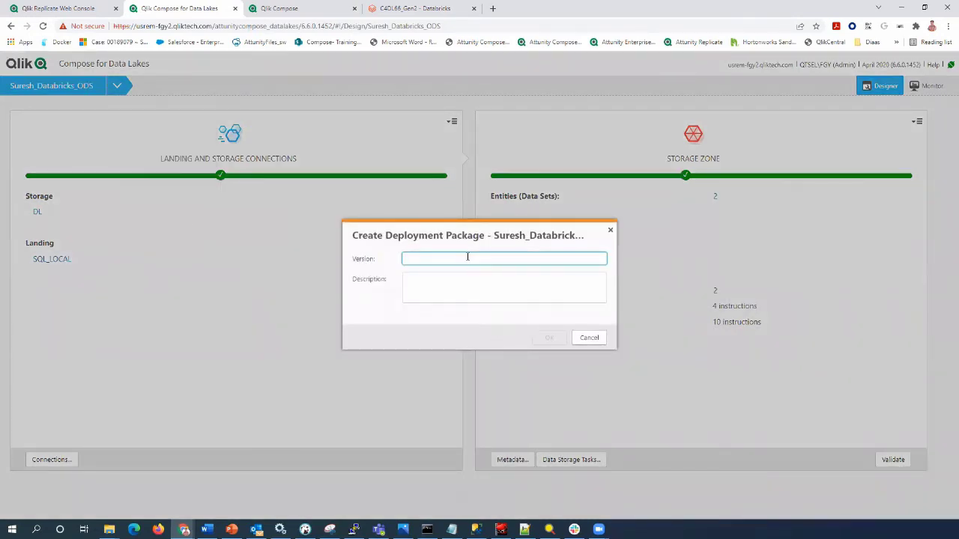
text(1)
click(460, 275)
text(1)
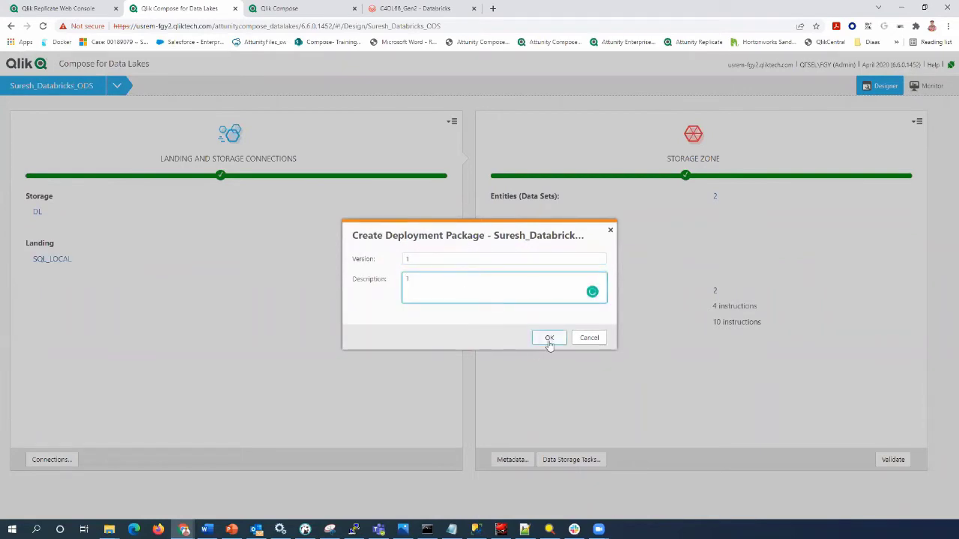
click(549, 339)
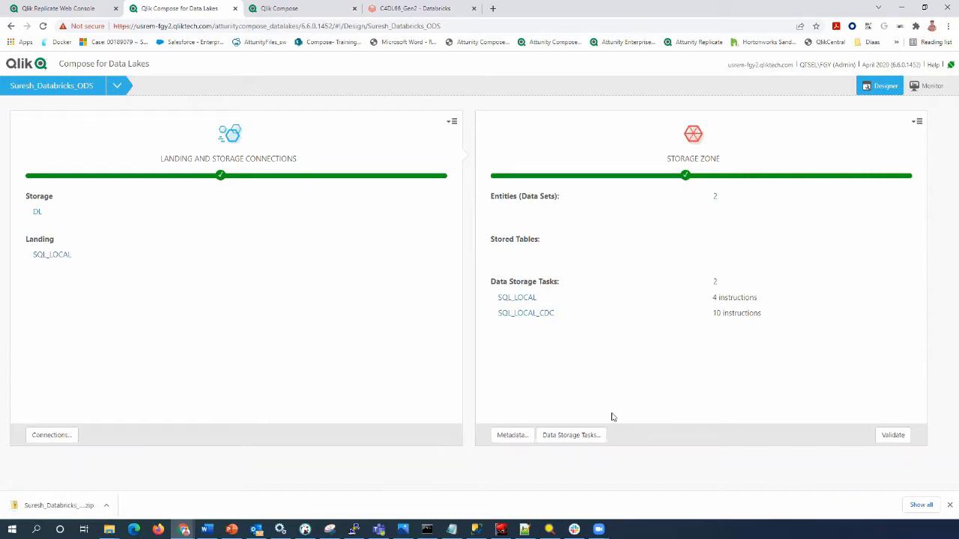
Copy the downloaded deployment package from the Downloads folder into C:\Program Files\Qlik\C4DL66
right_click(66, 509)
click(98, 486)
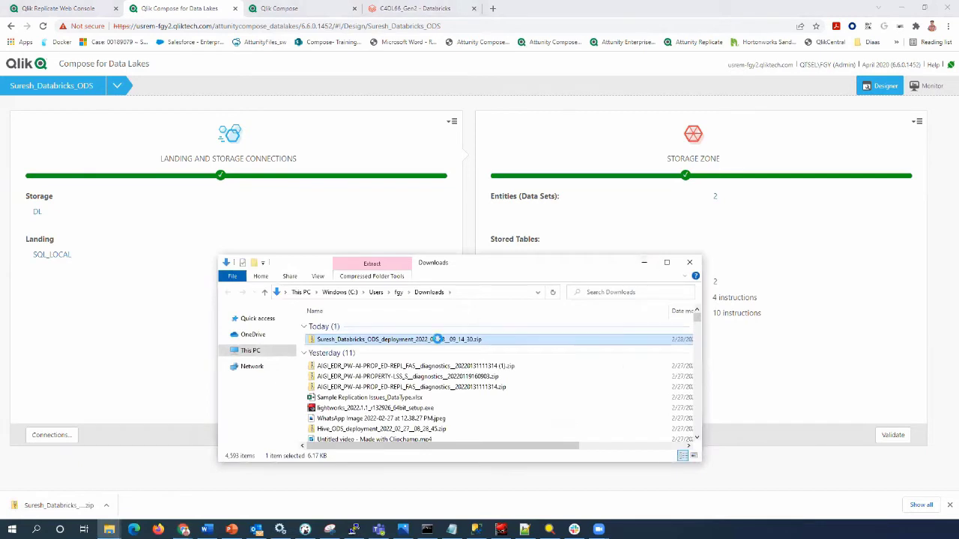
right_click(437, 339)
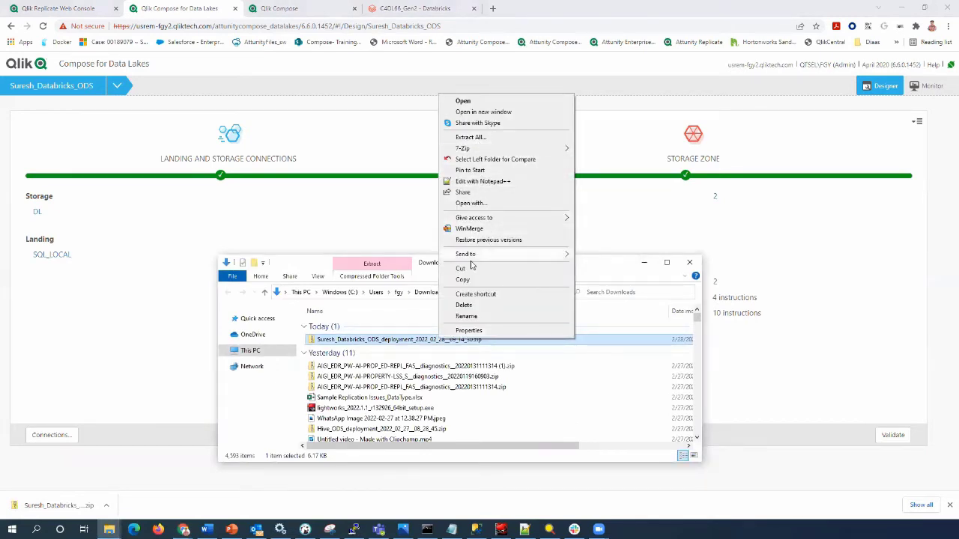
click(461, 279)
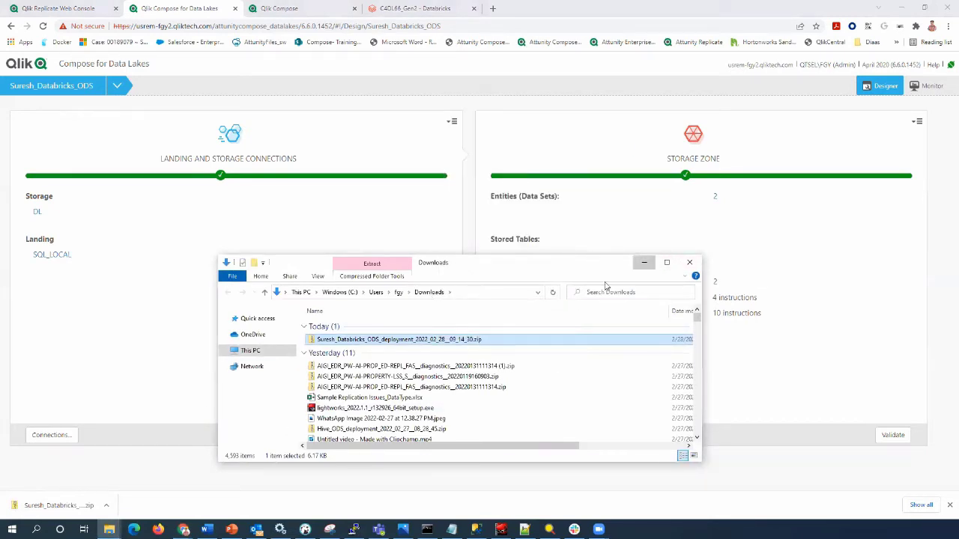
click(643, 262)
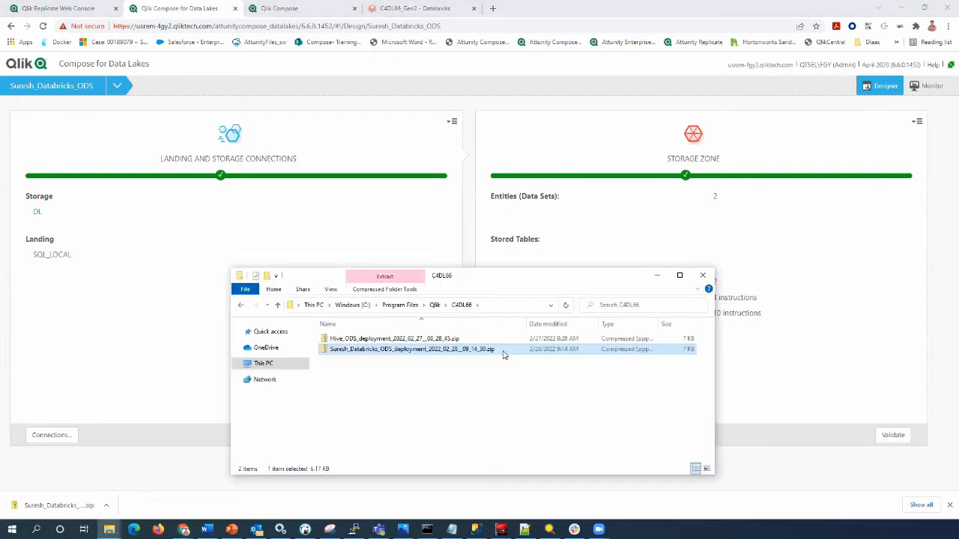
key(F2)
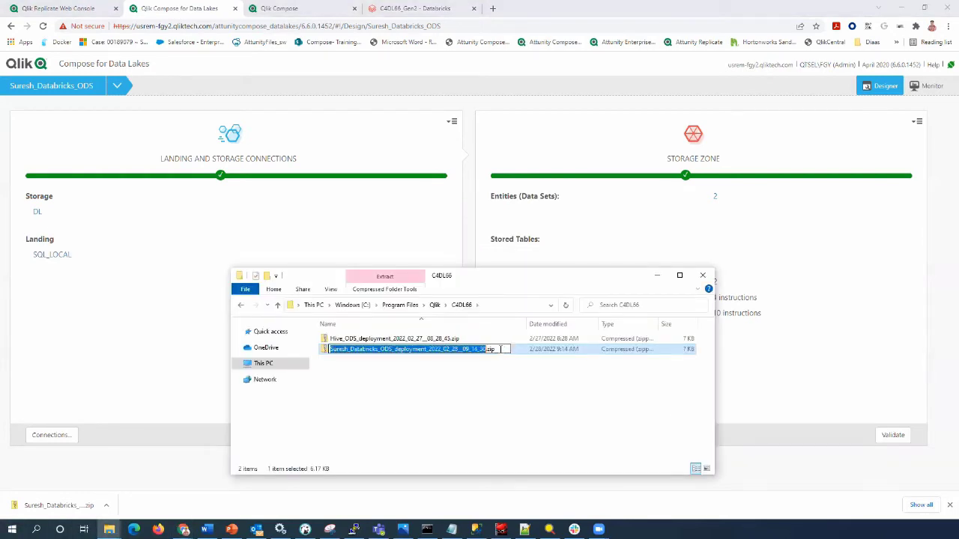
drag(503, 350, 327, 351)
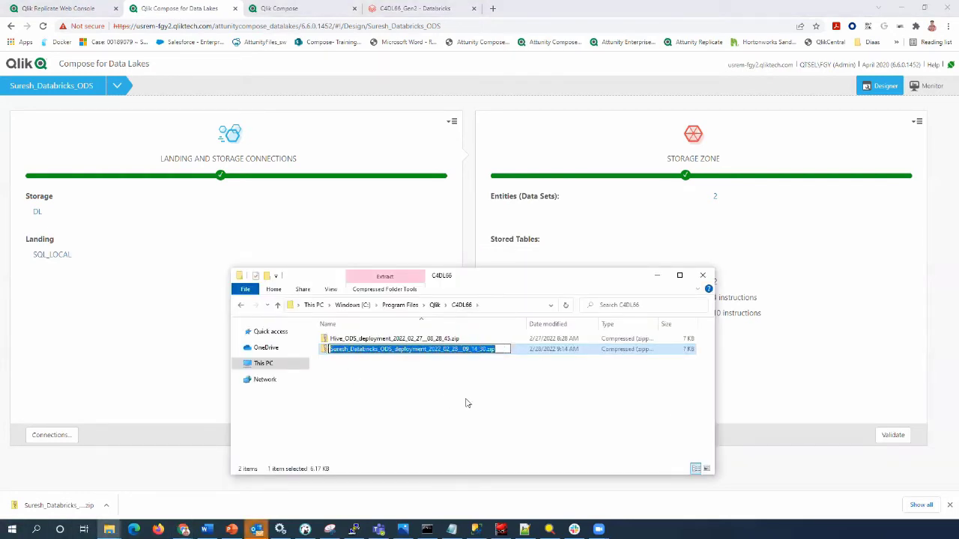
drag(525, 278, 478, 212)
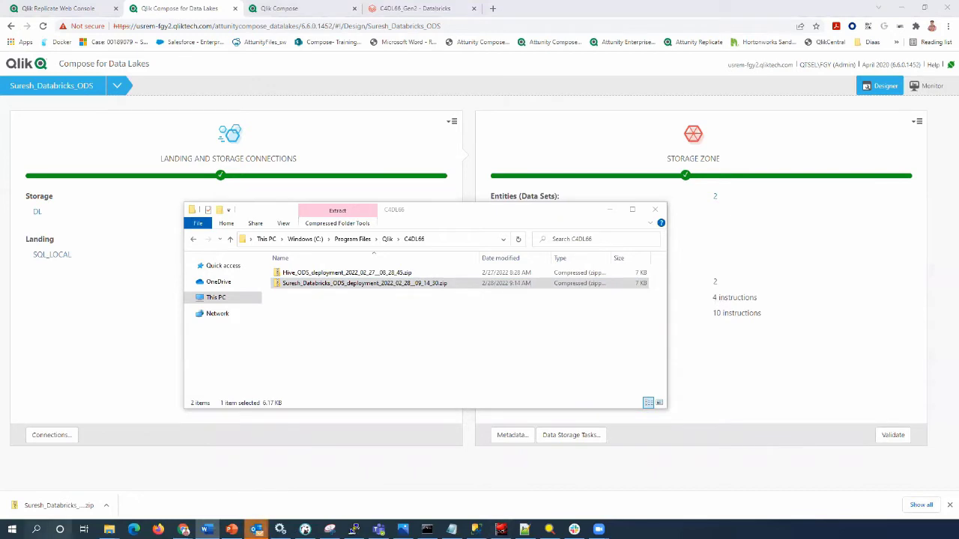
In Notepad, prepare the ComposeCli.exe adjust_cfdl_project command and set its --project value to the full Databricks ODS project name from the Compose URL
click(36, 529)
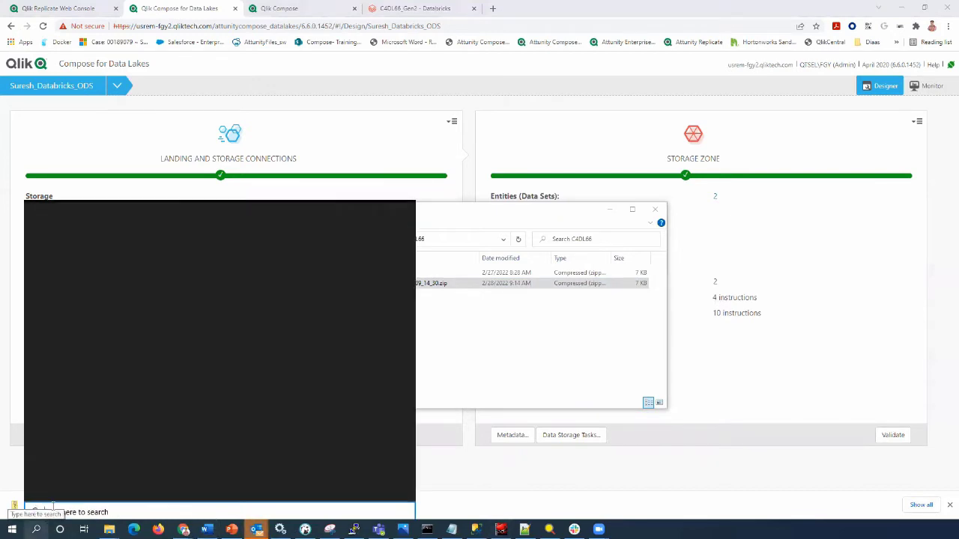
text(note)
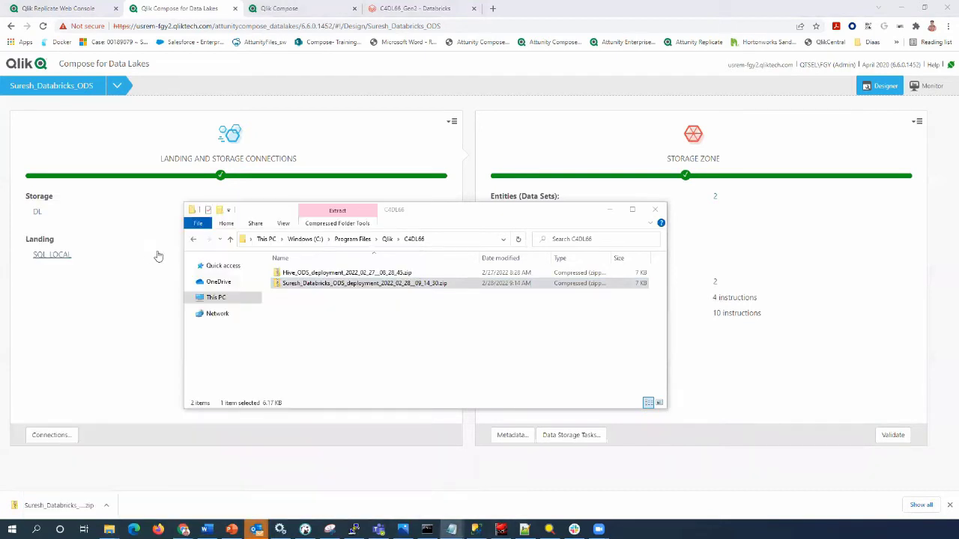
click(144, 259)
drag(446, 28, 370, 27)
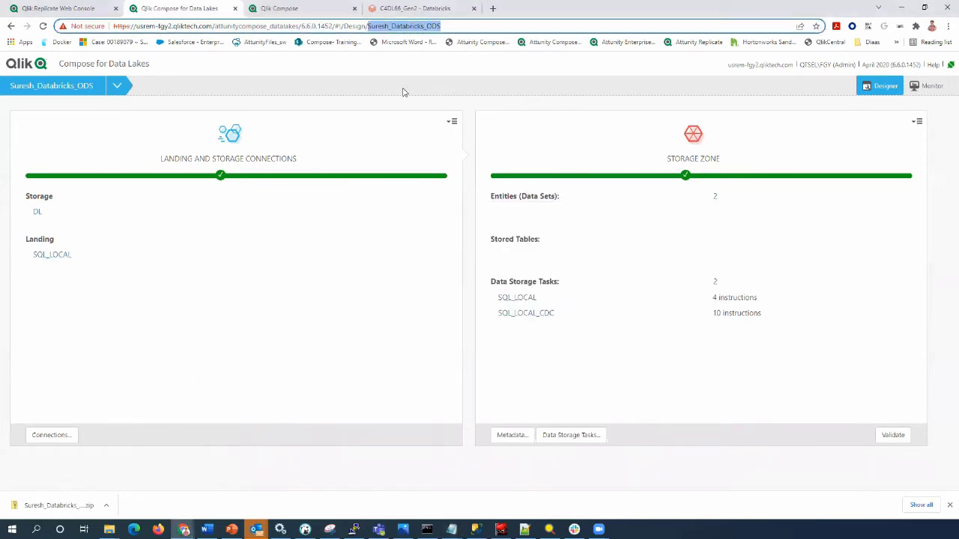
key(alt+Tab)
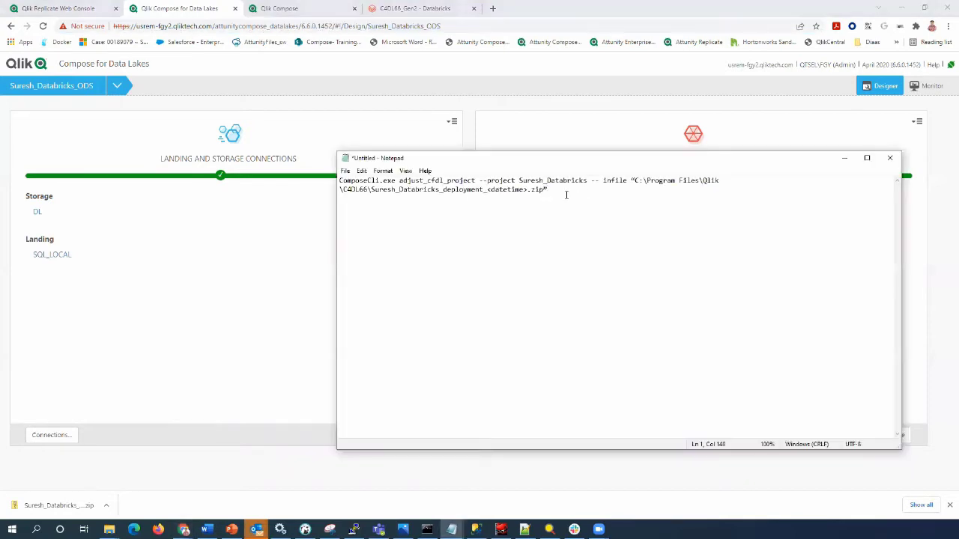
drag(519, 181, 588, 181)
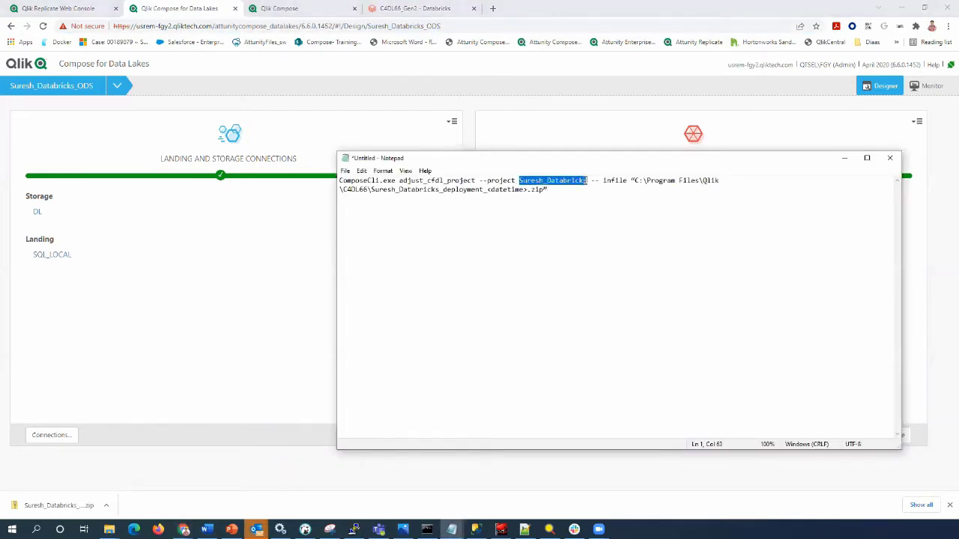
text(Suresh_Databricks_ODS)
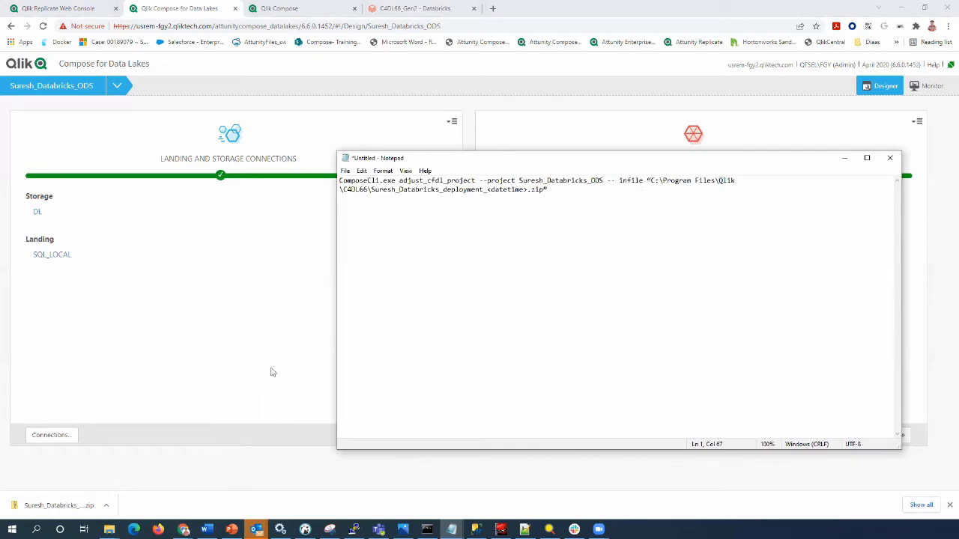
Replace the placeholder zip name in the command's infile path with the exact file name of the ODS deployment package in the C4DL66 folder
mouse_move(108, 528)
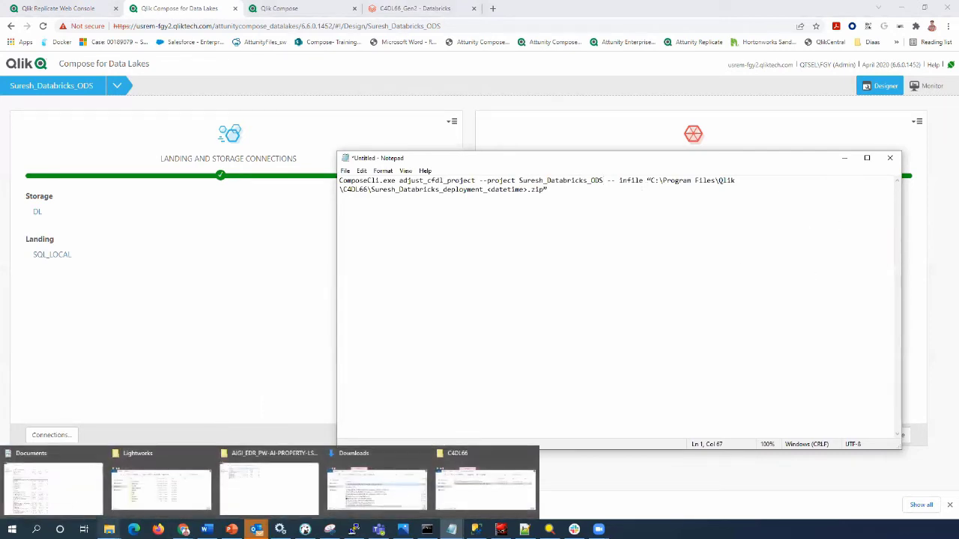
click(486, 489)
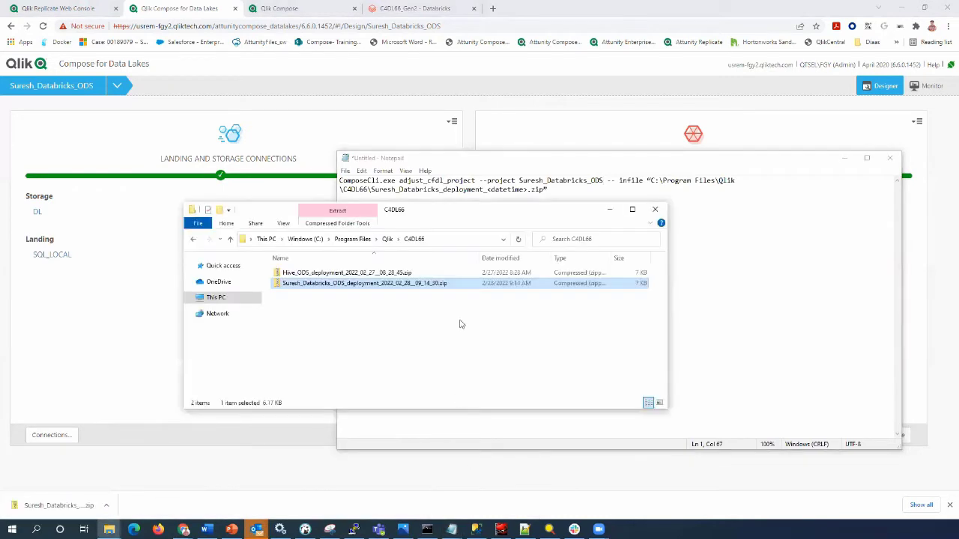
key(F2)
drag(458, 284, 265, 283)
key(ctrl+c)
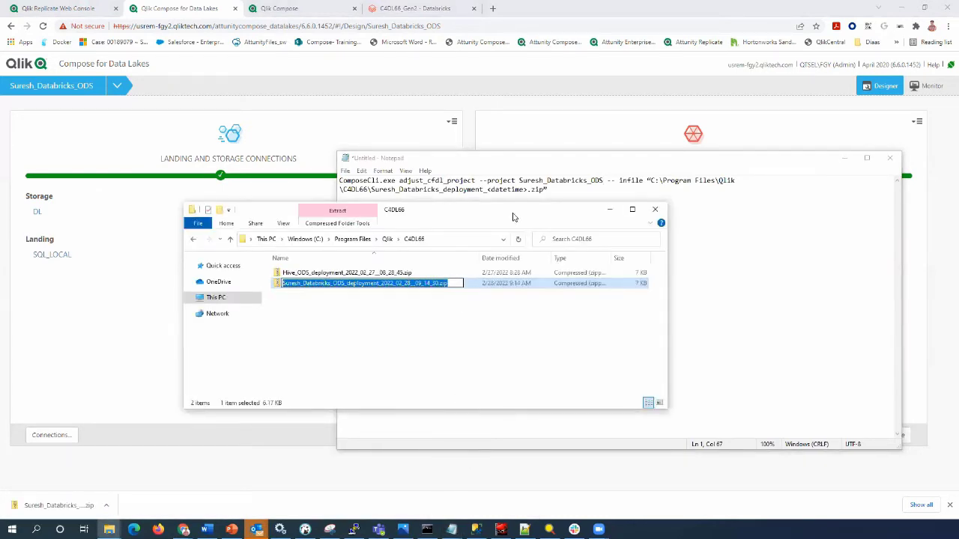
click(610, 210)
drag(545, 190, 373, 196)
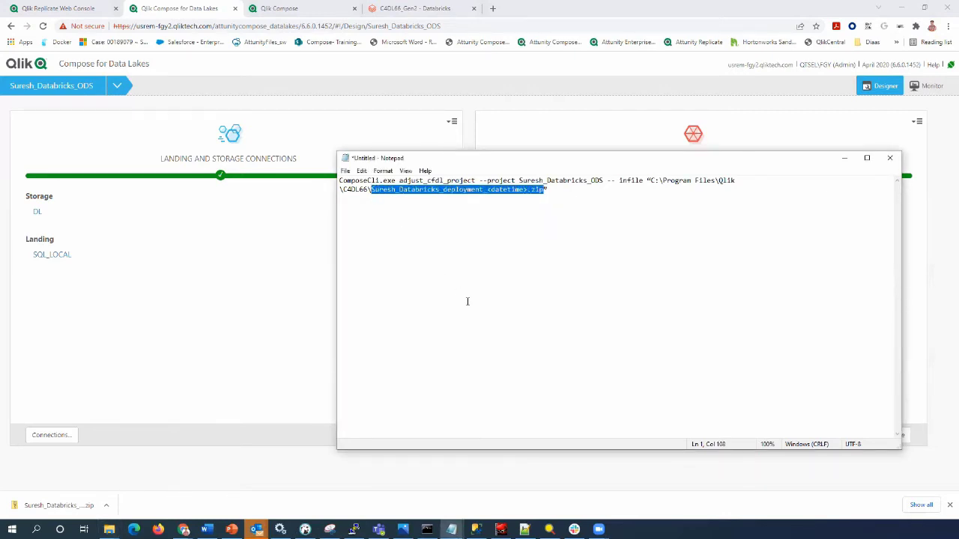
key(ctrl+v)
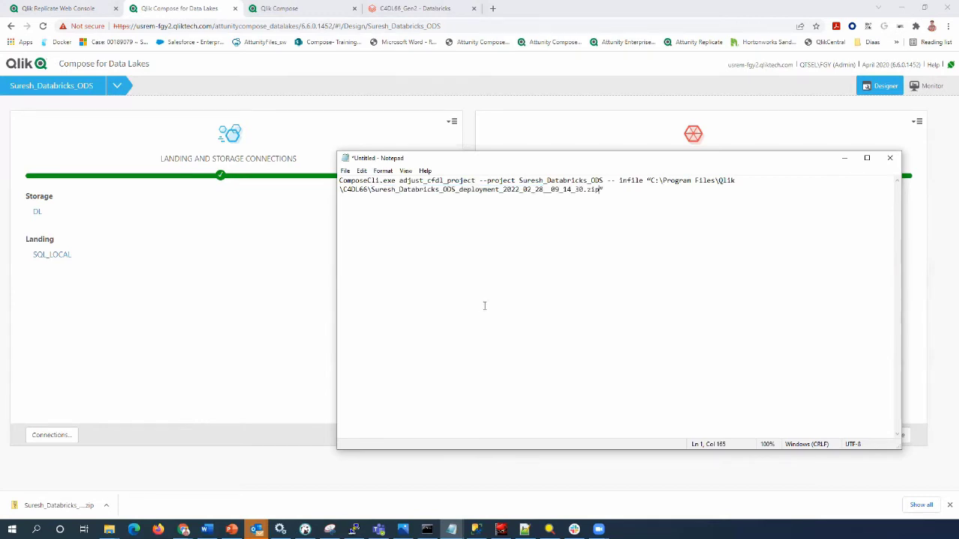
Copy the finished command into the administrator Command Prompt at C:\Program Files\Qlik\Compose\bin and correct the spaced option to --infile
drag(609, 189, 326, 185)
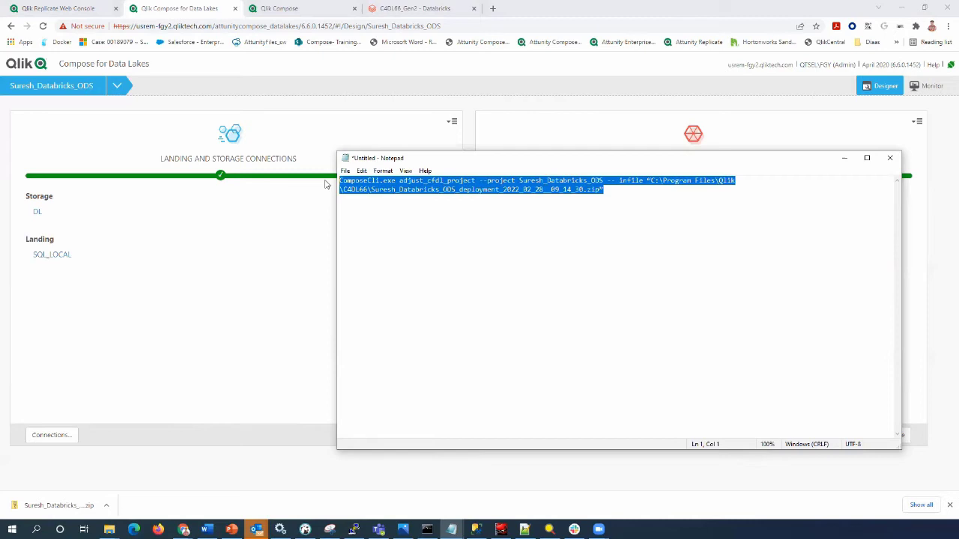
click(526, 279)
double_click(456, 180)
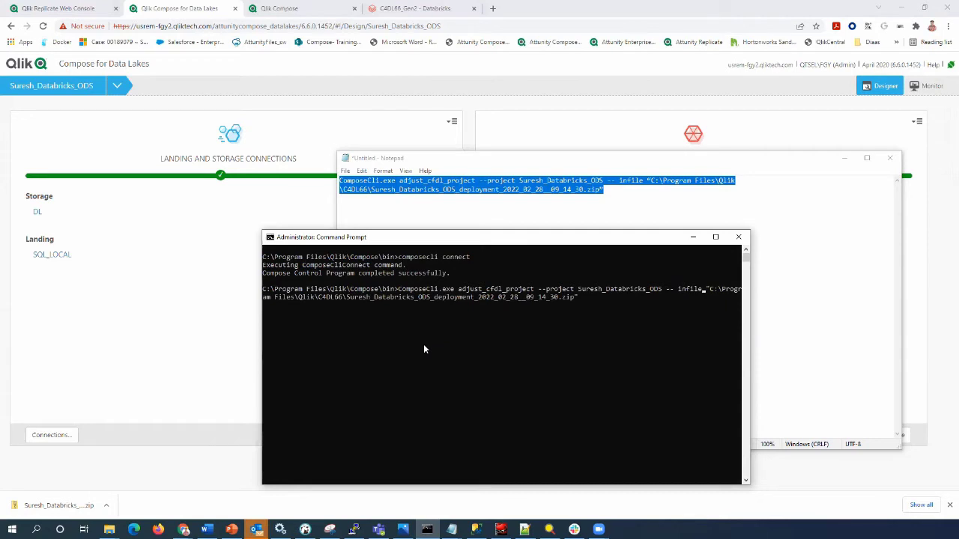
key(Delete)
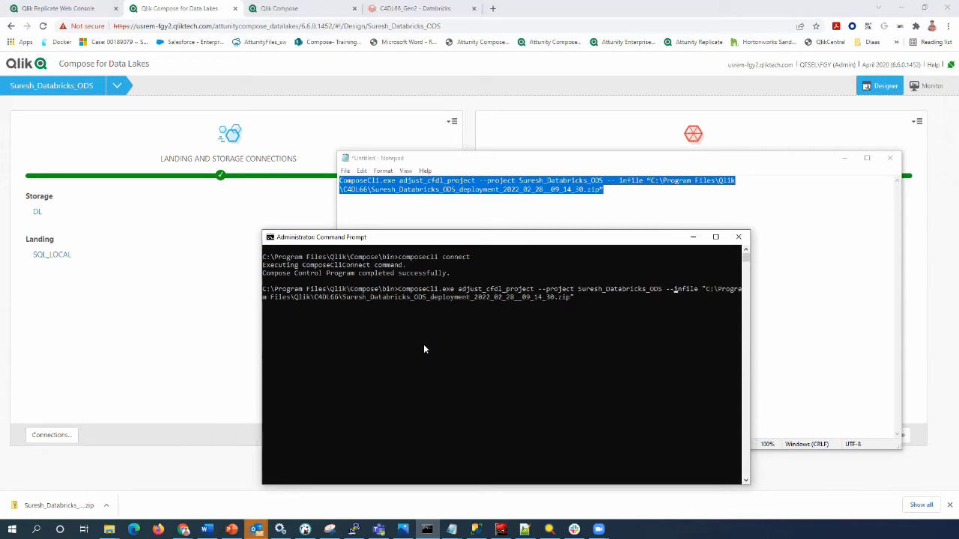
Run the prepared adjust_cfdl_project command, then minimize the deployment_package folder, Command Prompt and Notepad windows
key(Return)
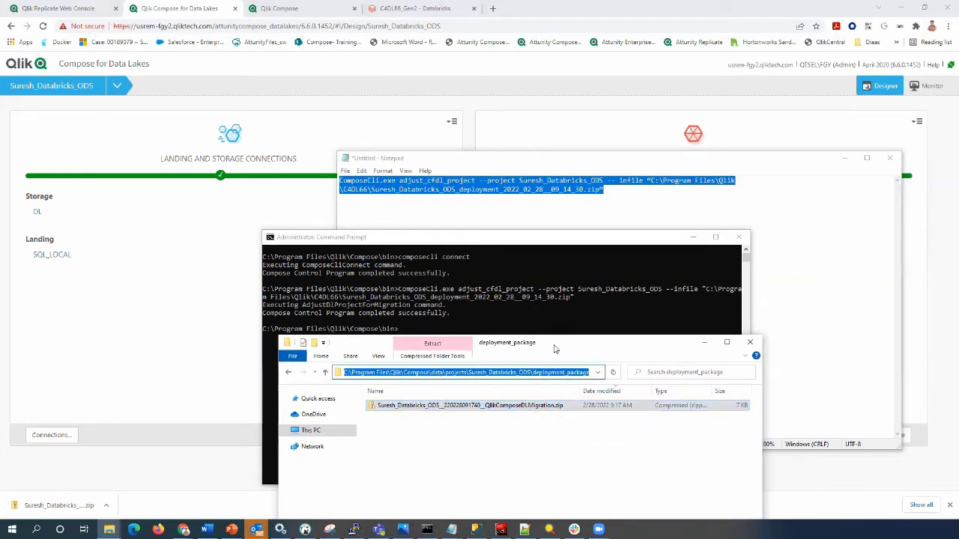
click(704, 342)
click(691, 237)
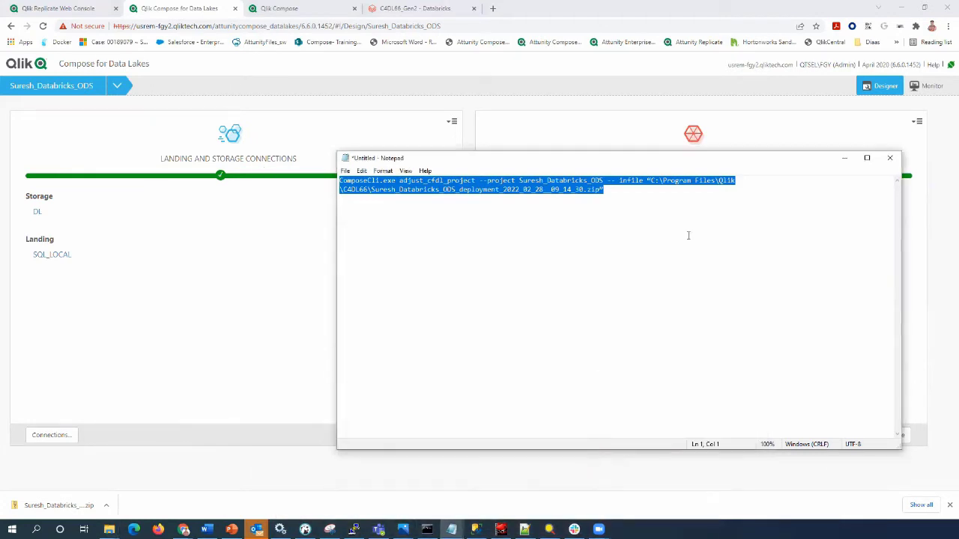
click(845, 158)
In the Qlik Compose 2021.8 ODS project, start a deployment and load the QlikComposeDLMigration zip from the project's deployment_package folder under C:\Program Files\Qlik\Compose\data\projects
click(300, 8)
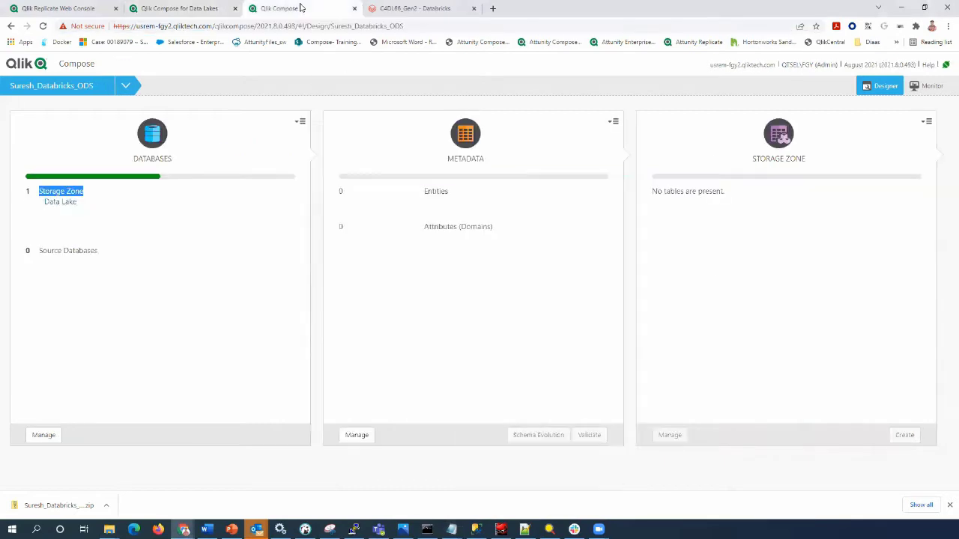
click(126, 88)
mouse_move(153, 188)
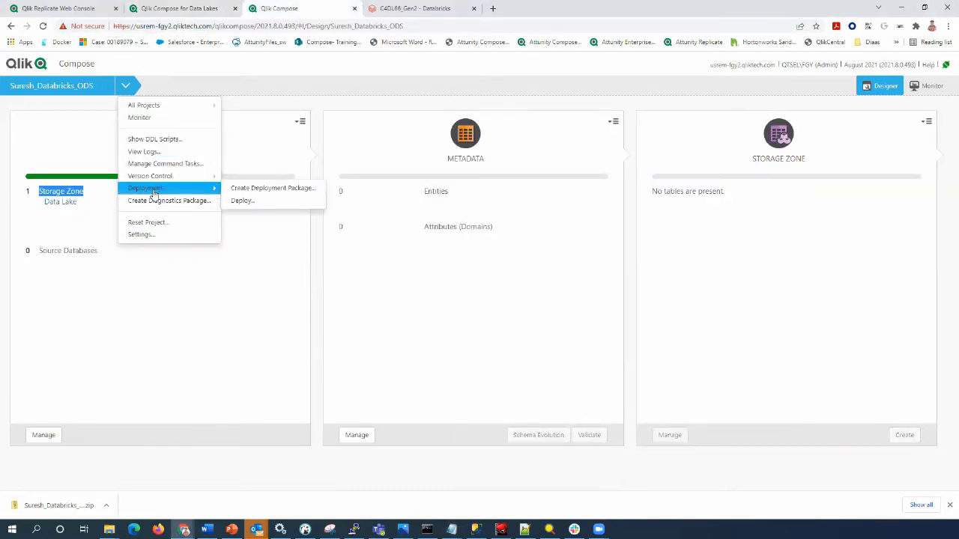
click(246, 202)
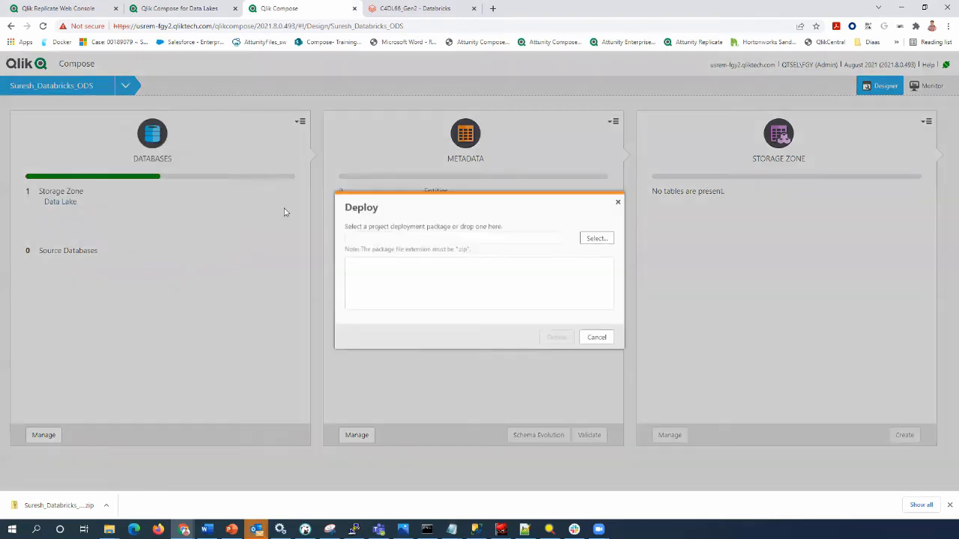
click(601, 240)
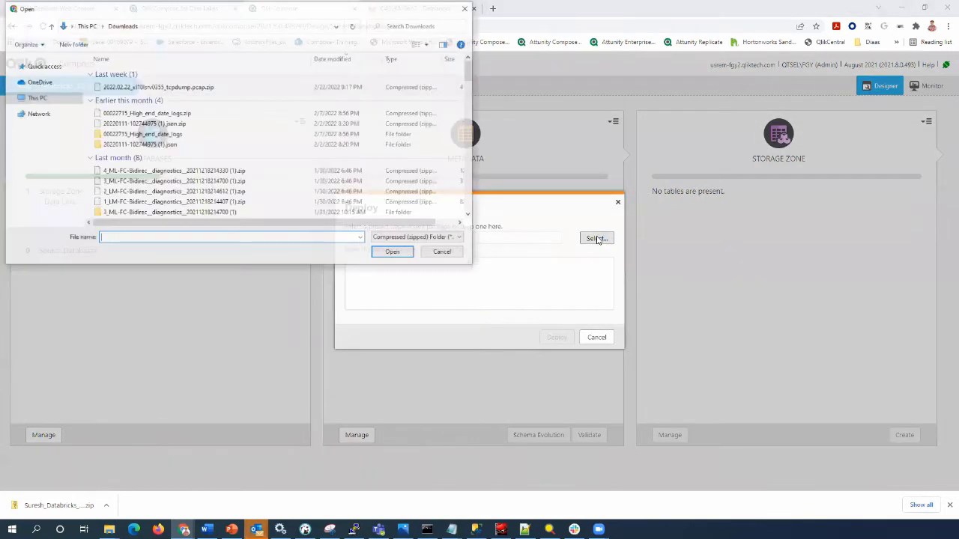
click(288, 25)
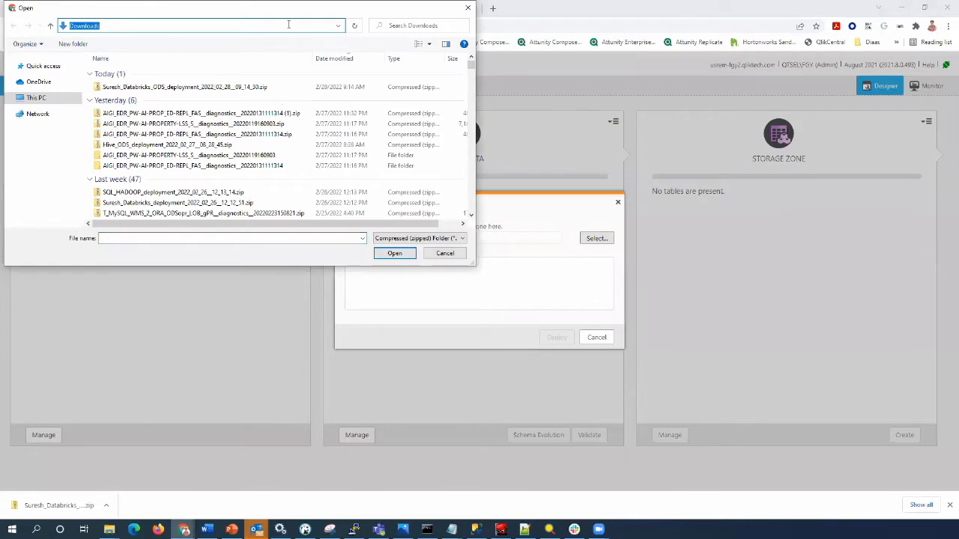
key(ctrl+v)
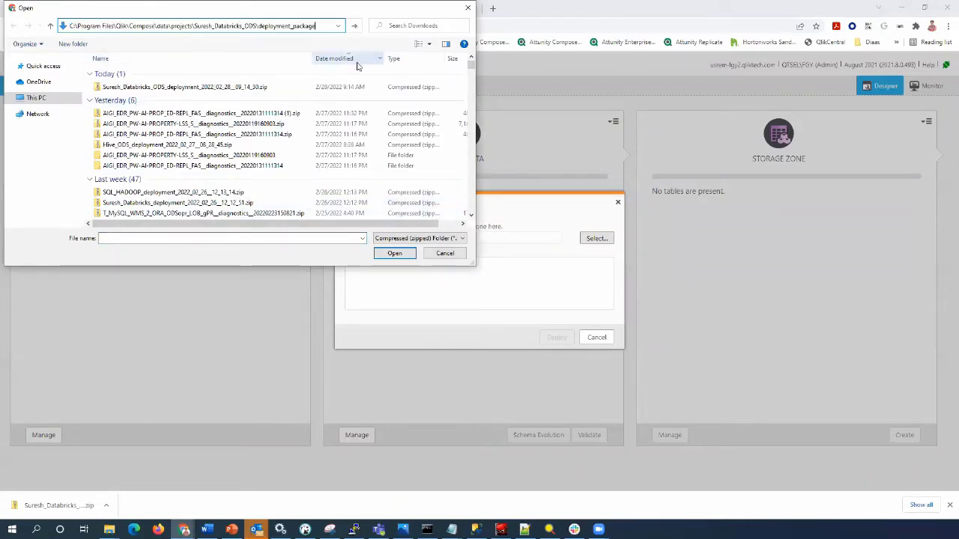
click(354, 25)
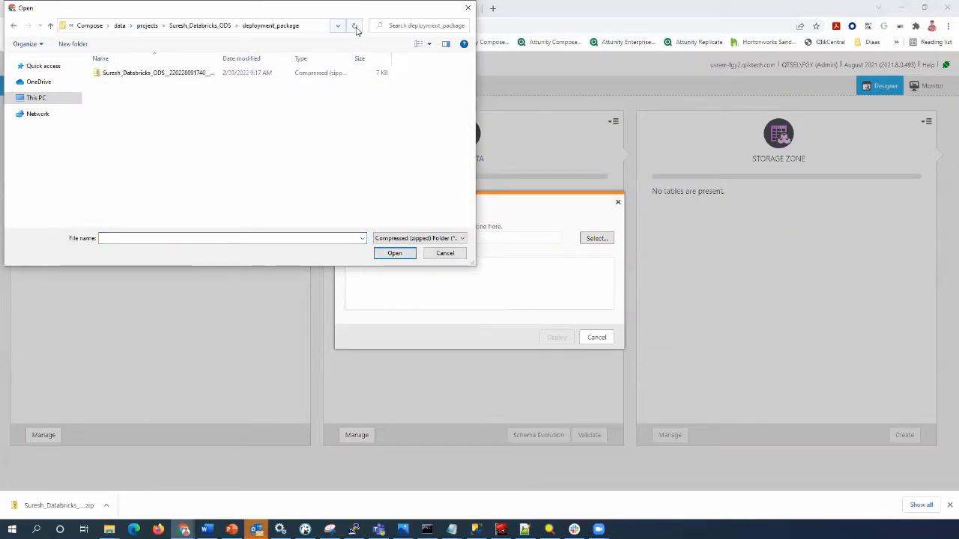
click(200, 72)
click(394, 253)
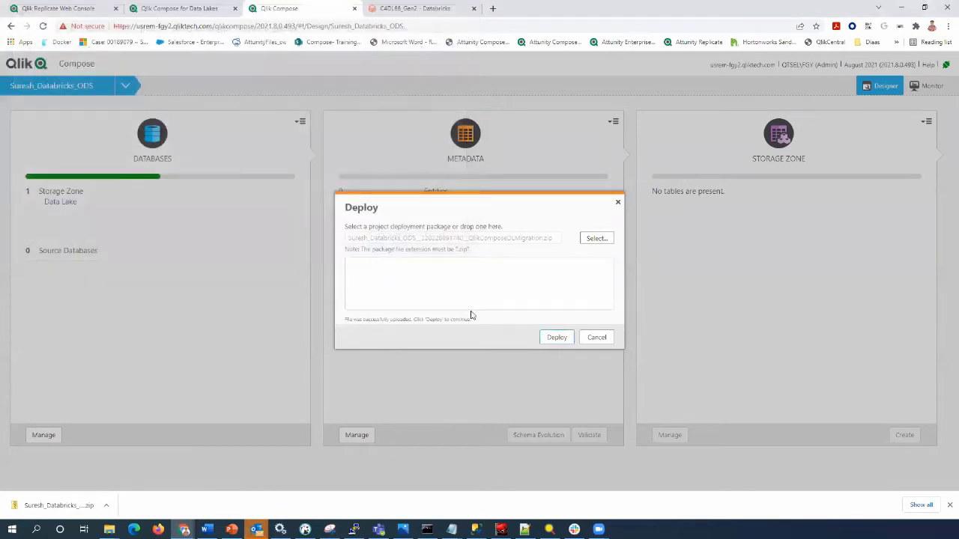
Deploy the uploaded migration package over the current project, entering "confirm" to approve the override
click(554, 337)
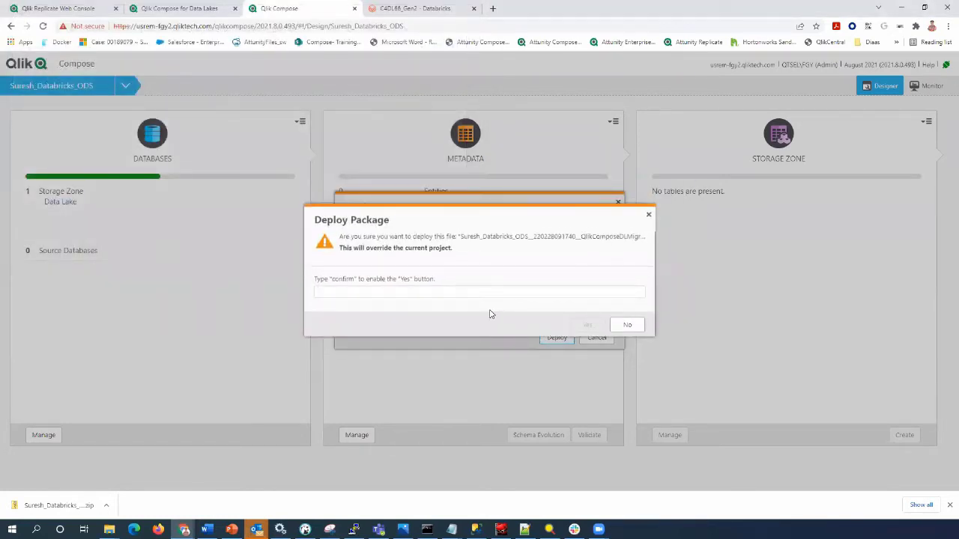
text(confirm)
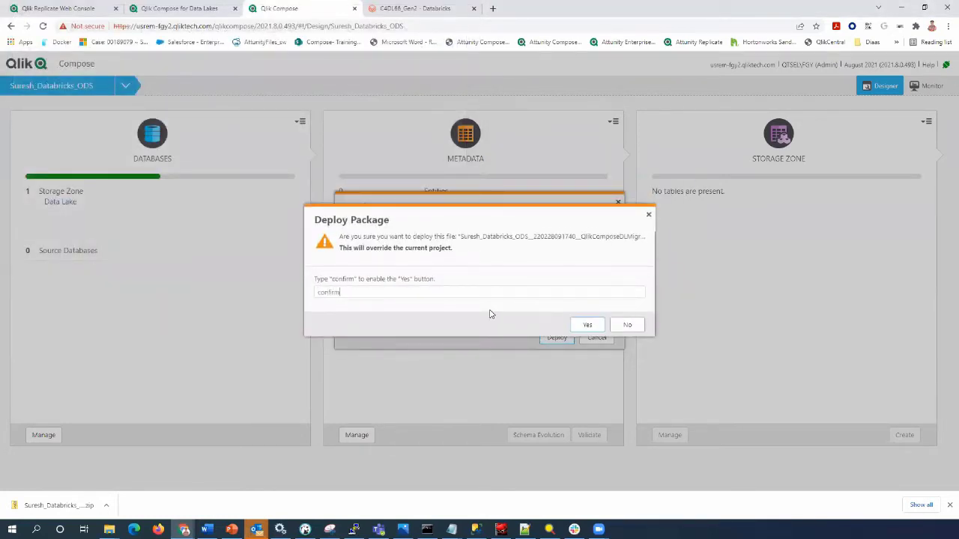
click(587, 324)
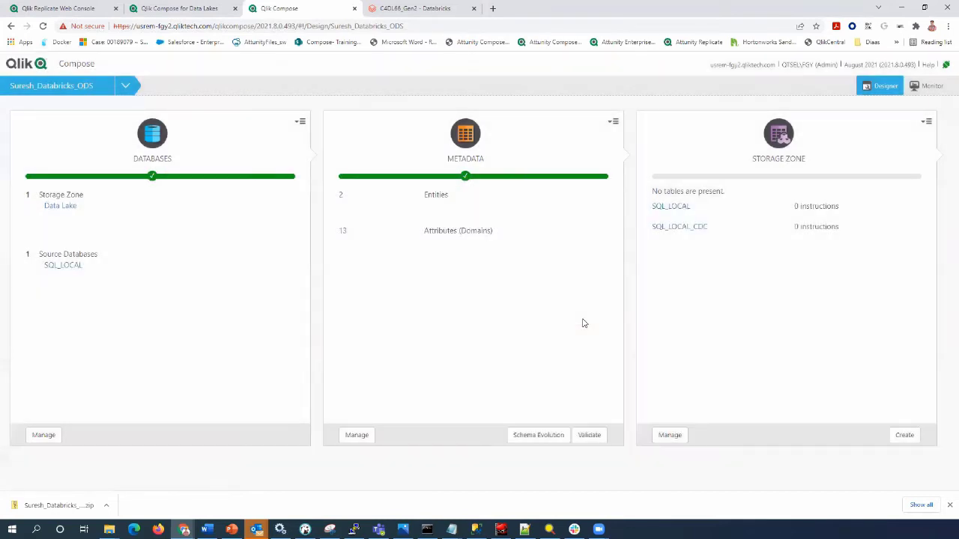
Check the database name of the Data Lake storage connection and test the connection
click(60, 207)
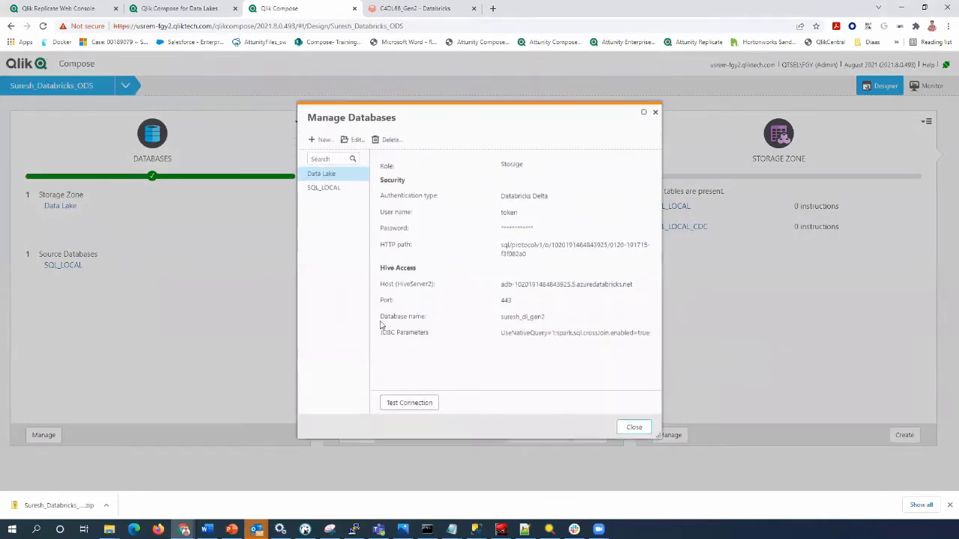
drag(501, 318, 550, 322)
click(640, 428)
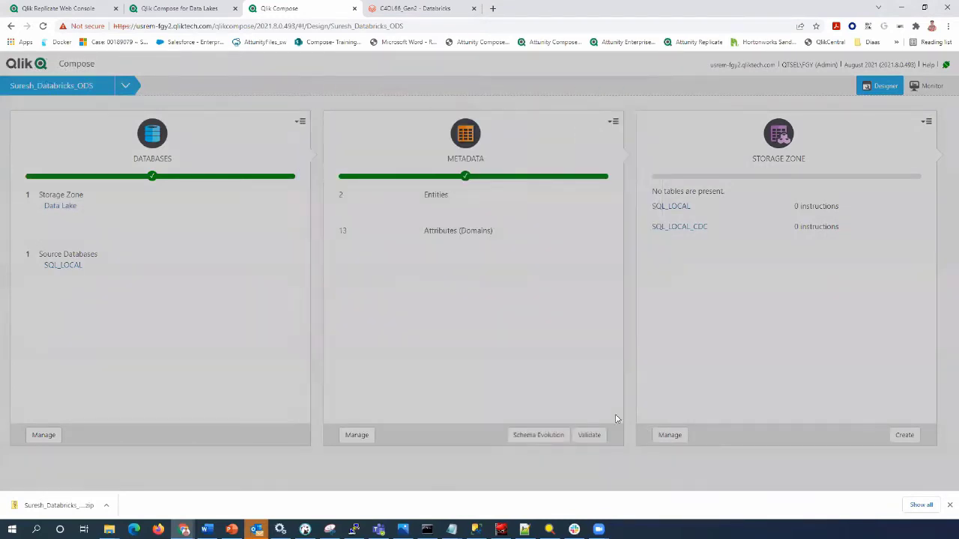
click(72, 208)
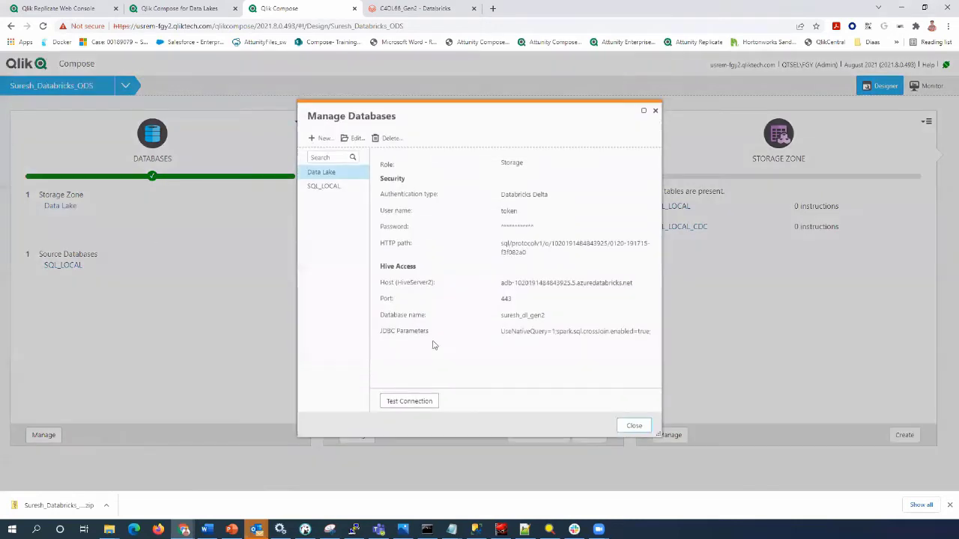
click(432, 405)
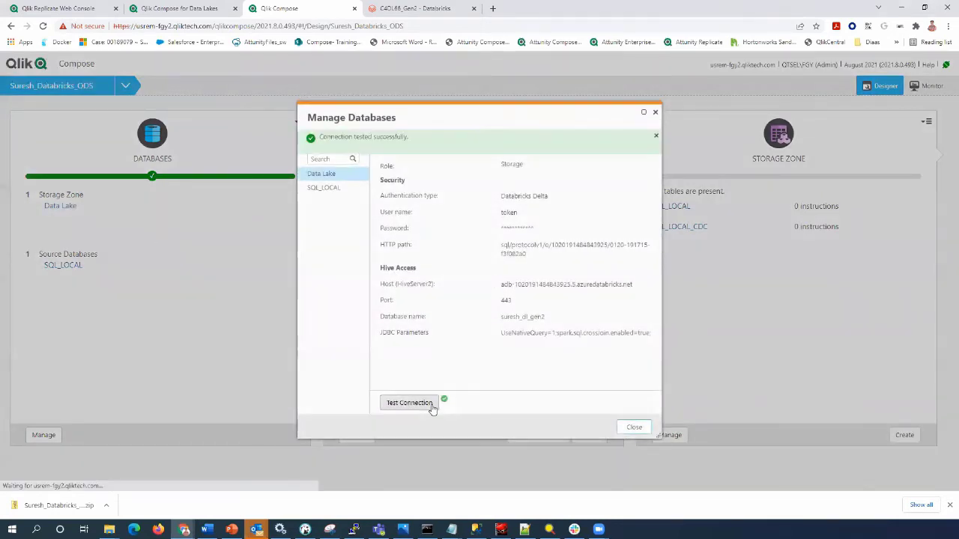
click(633, 427)
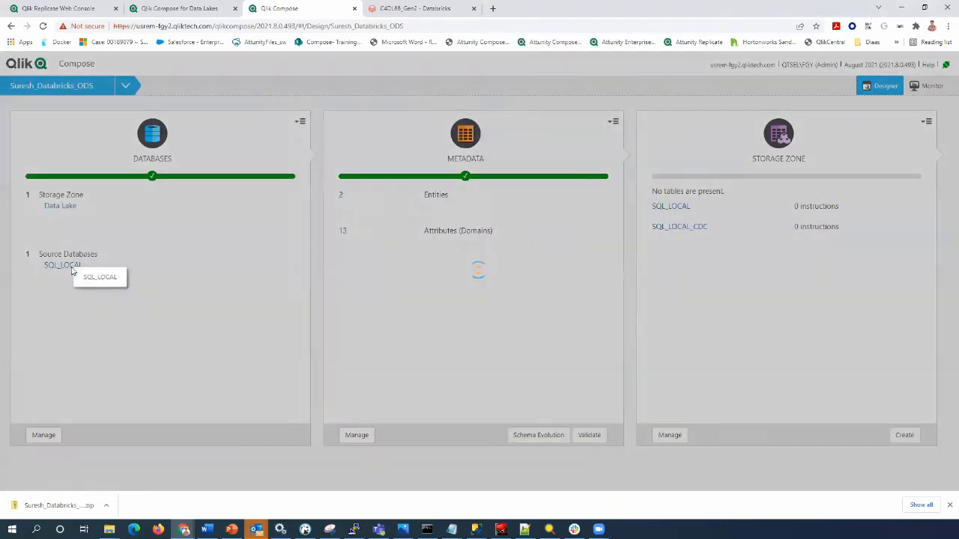
Review the SQL_LOCAL source database's landing zone settings and test its connection
click(67, 267)
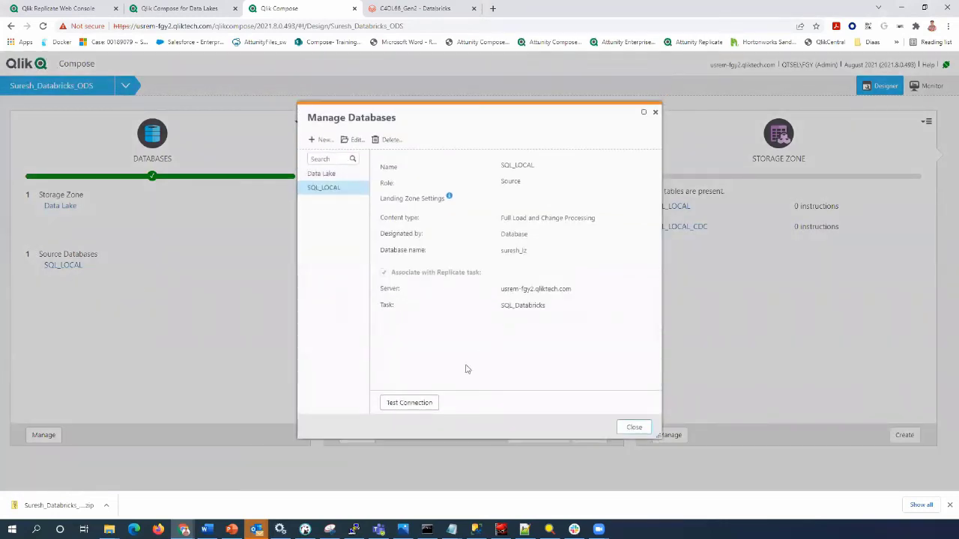
click(411, 403)
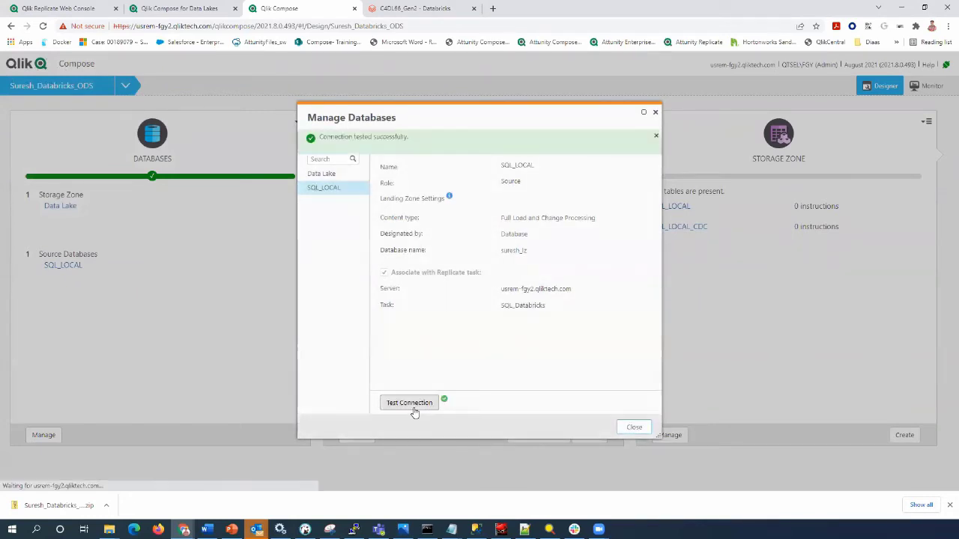
click(634, 427)
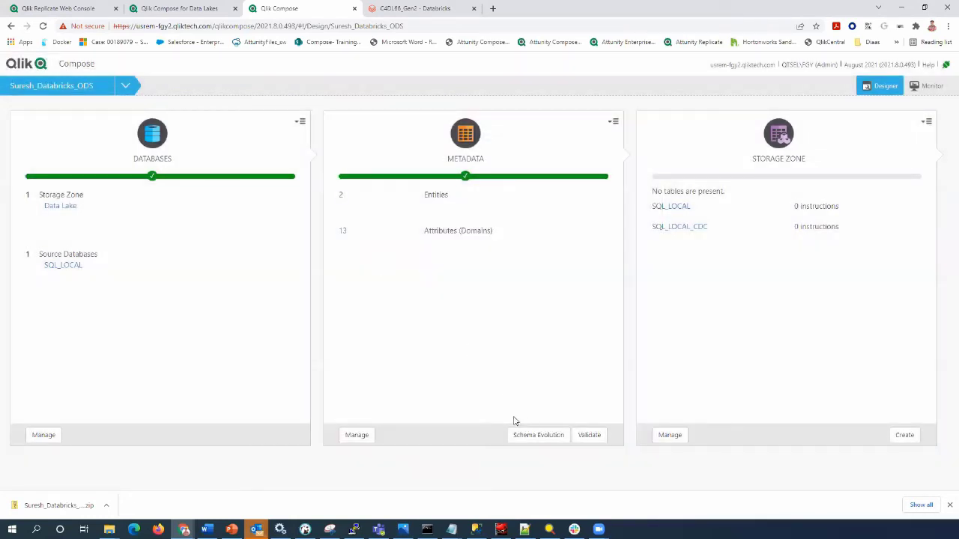
Validate the project metadata and run a Schema Evolution scan for changes across all data sources
click(589, 439)
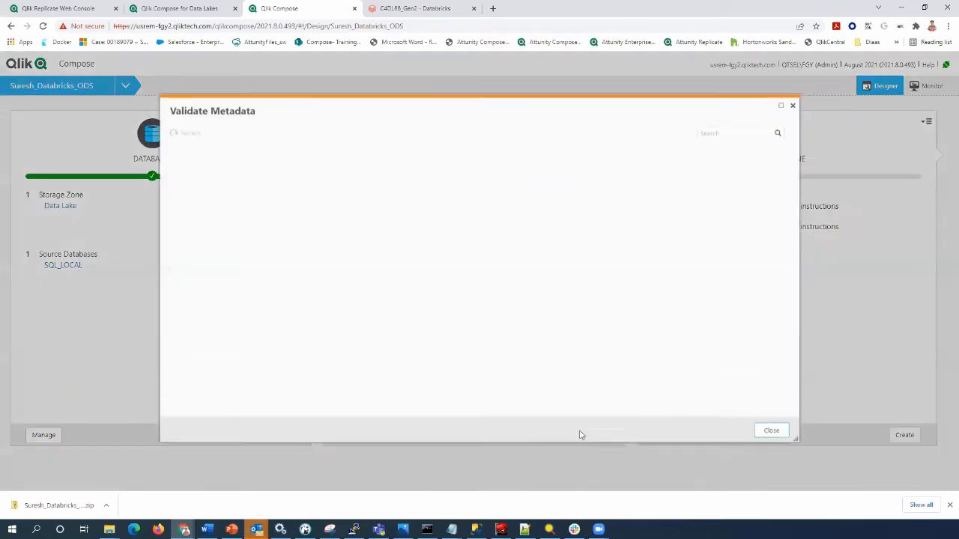
click(761, 434)
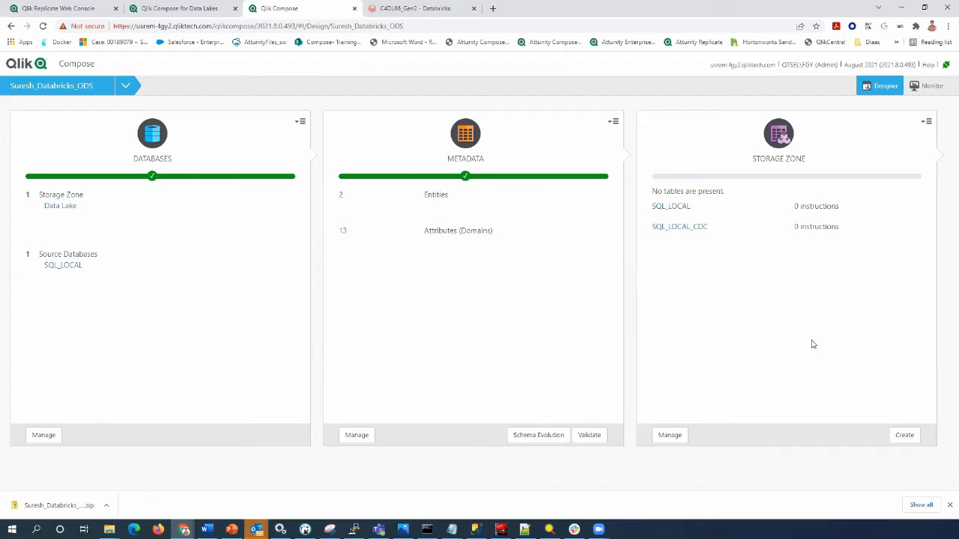
click(530, 435)
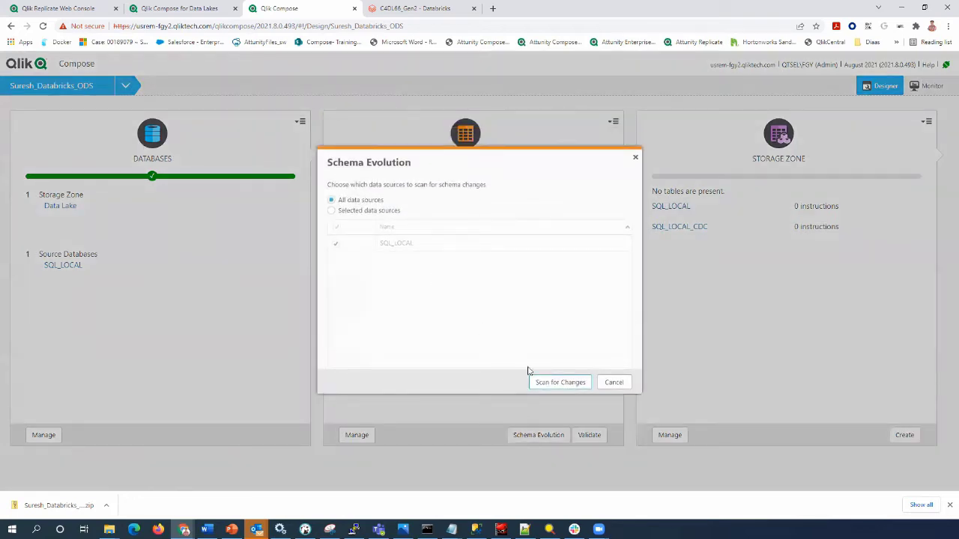
click(551, 384)
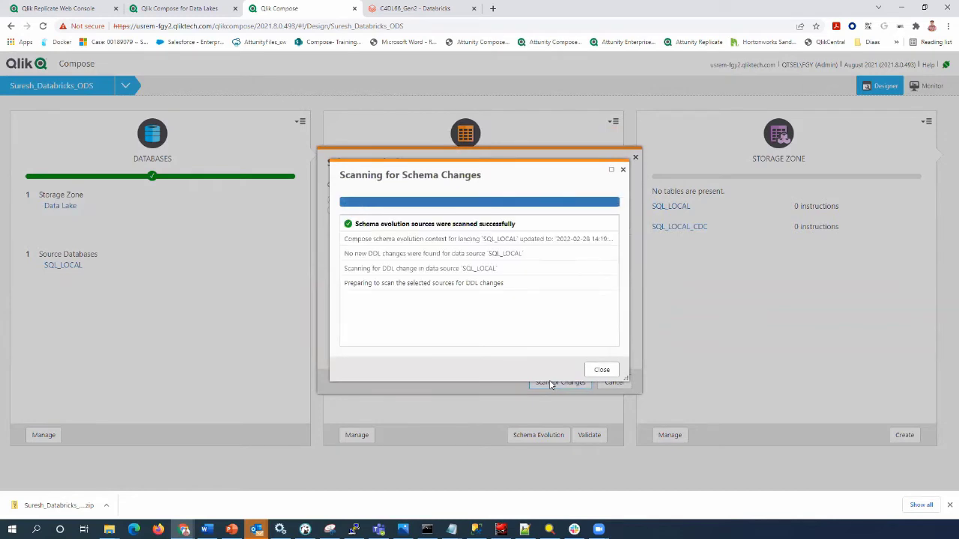
click(602, 370)
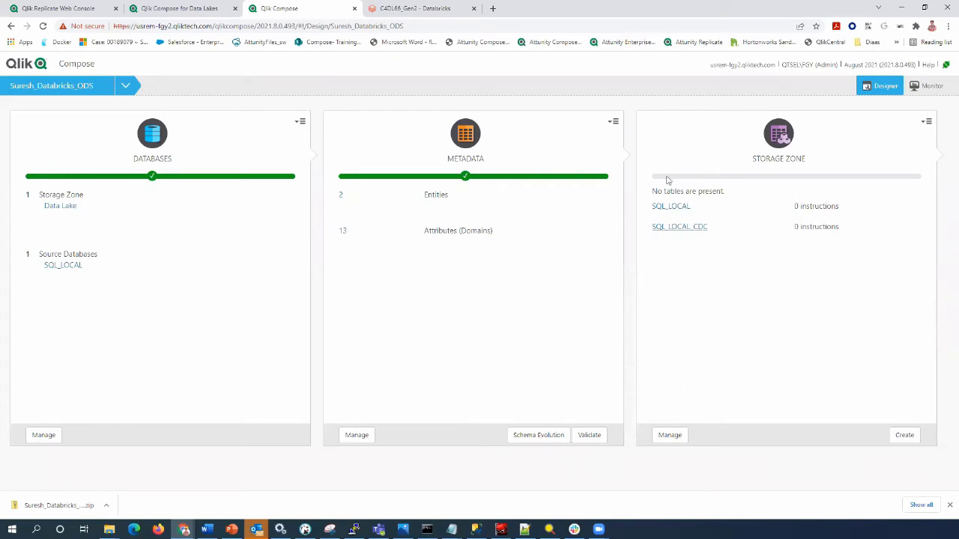
In the C4DL66_Gen2 Databricks notebook, rerun the show tables query for the Gen2 database before creating the storage tables
click(402, 8)
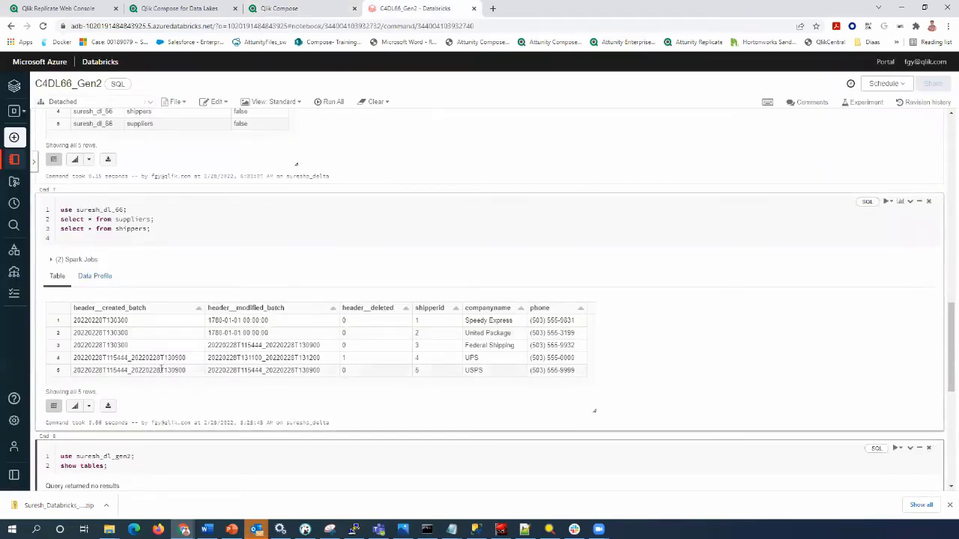
scroll(140, 381, down, 2)
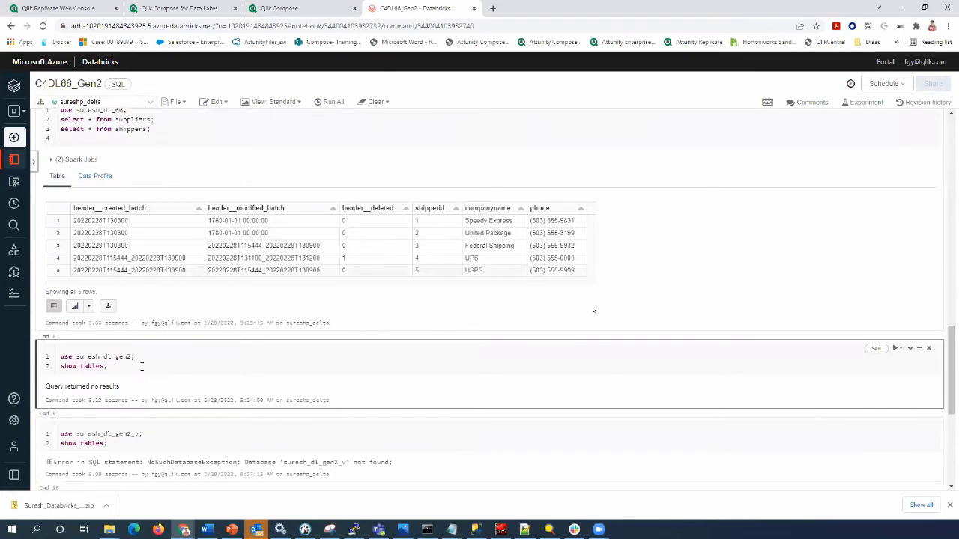
click(140, 363)
click(900, 349)
click(896, 361)
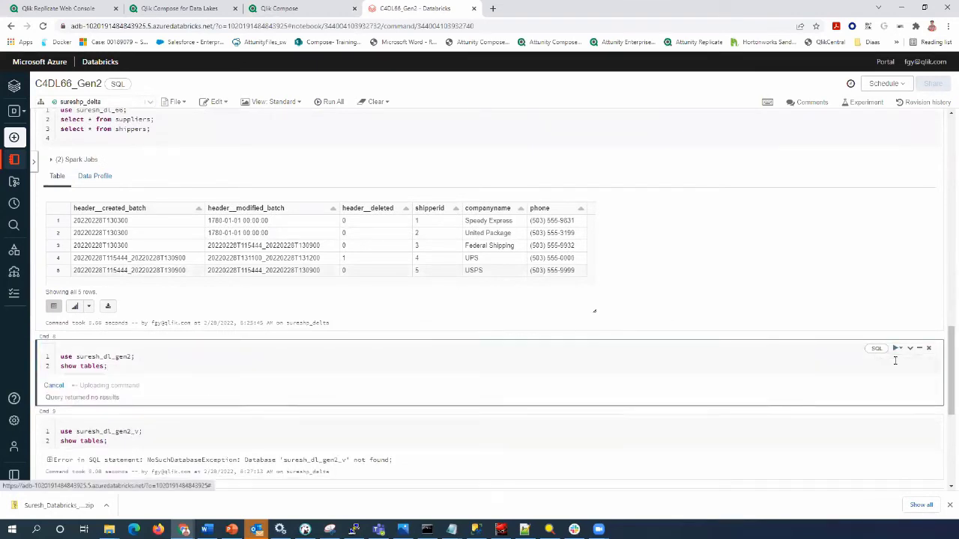
Return to the Qlik Compose ODS project and create the Storage Zone tables
click(263, 5)
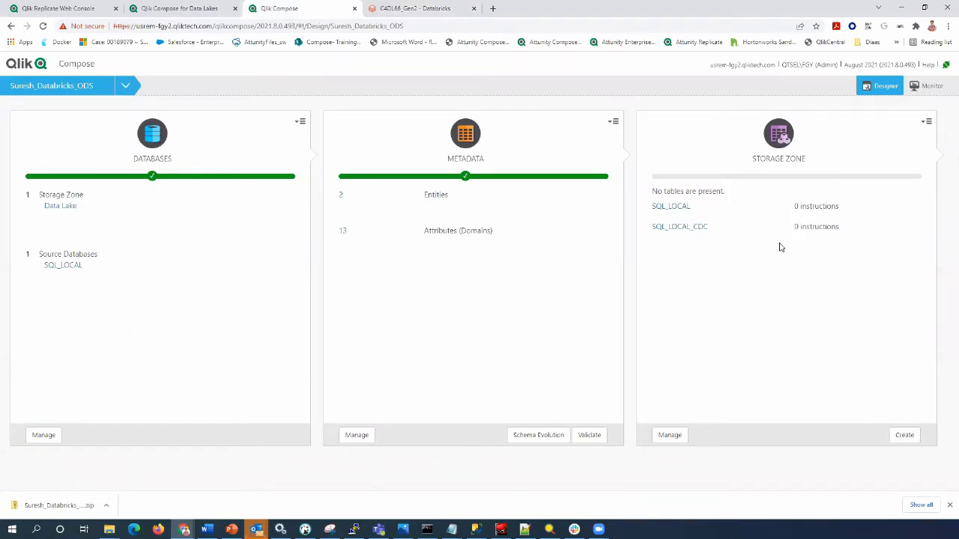
click(901, 436)
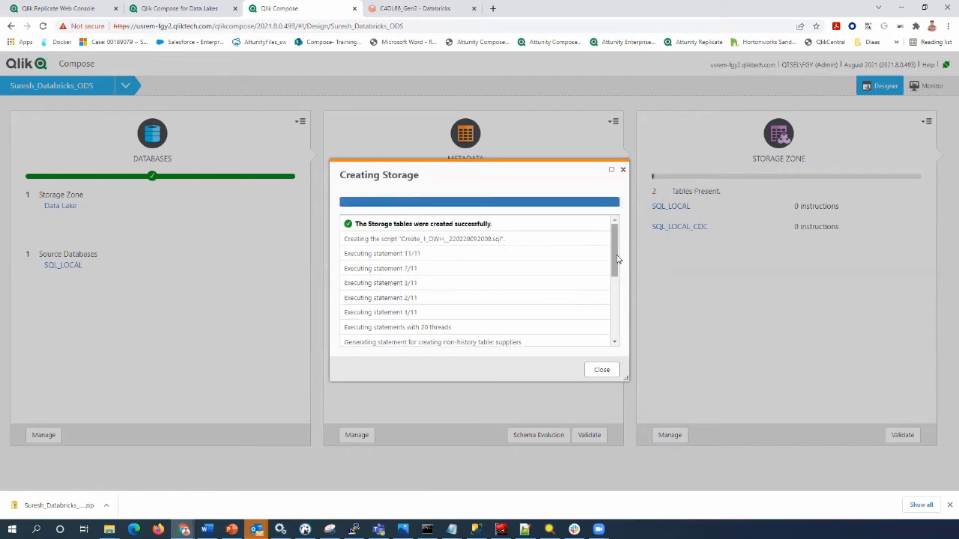
click(604, 370)
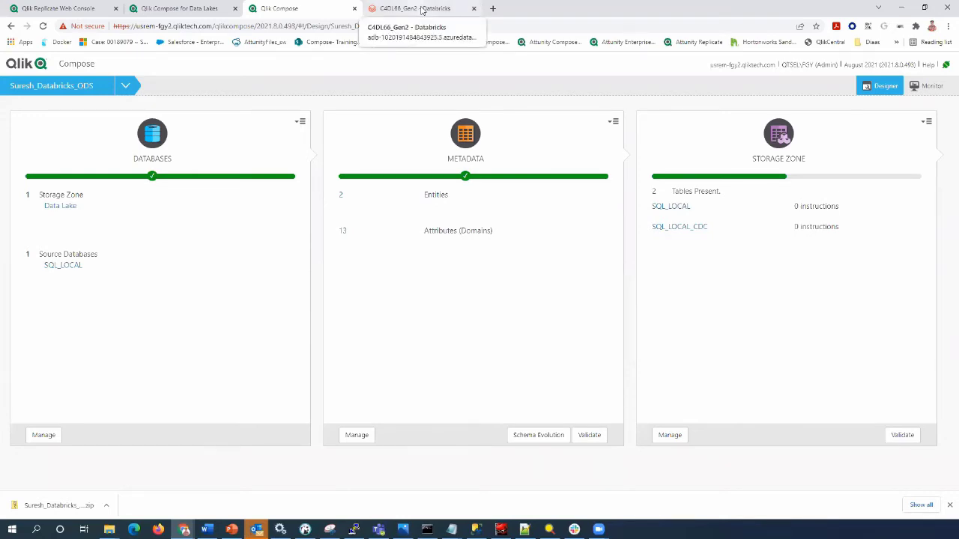
Rerun the Gen2 database's show tables query in the Databricks notebook to check the newly created storage tables
click(421, 10)
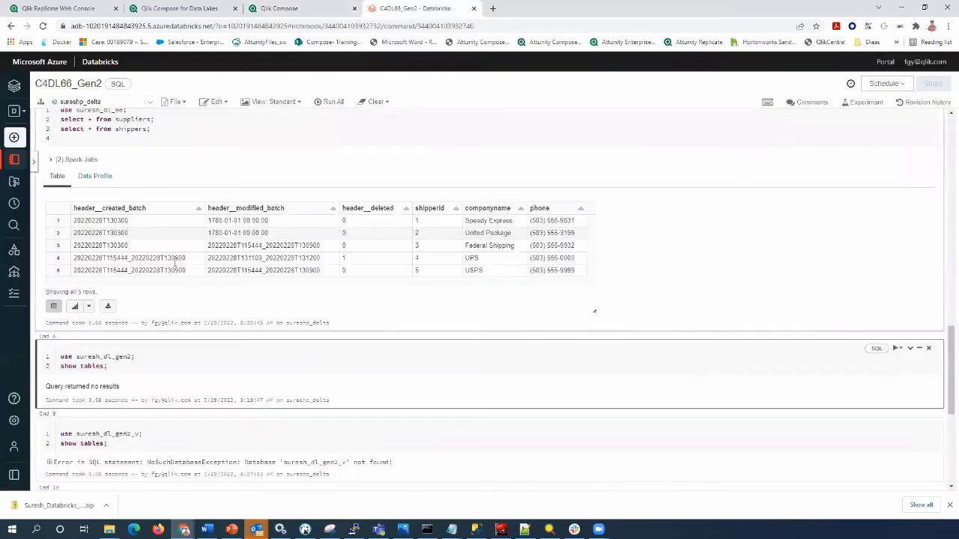
click(183, 377)
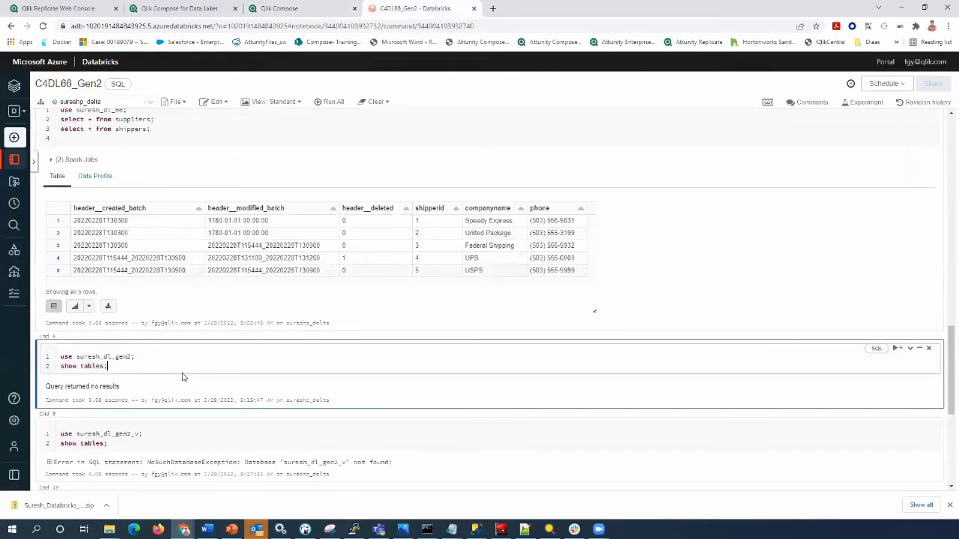
click(900, 348)
click(899, 364)
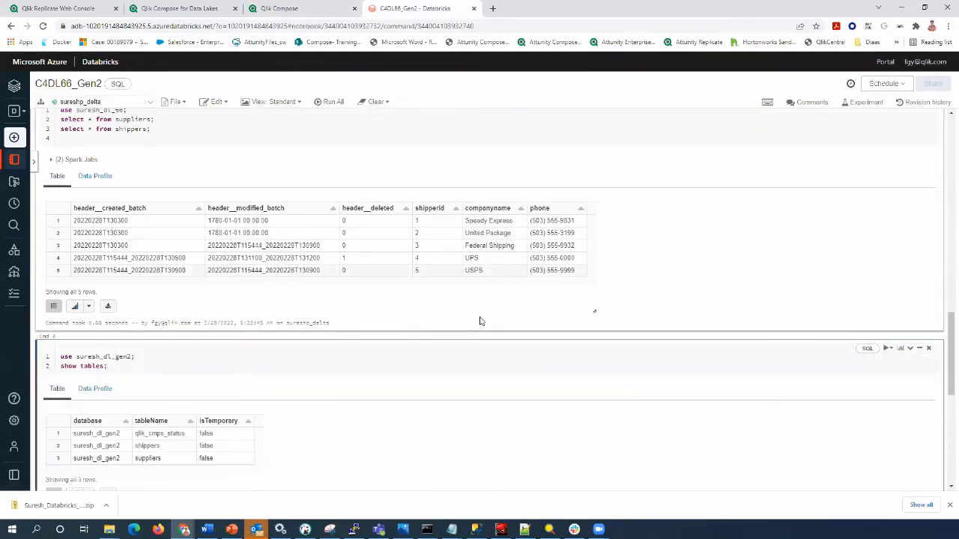
Examine the tables listed for the Gen2 database, including shippers and suppliers
scroll(481, 322, down, 3)
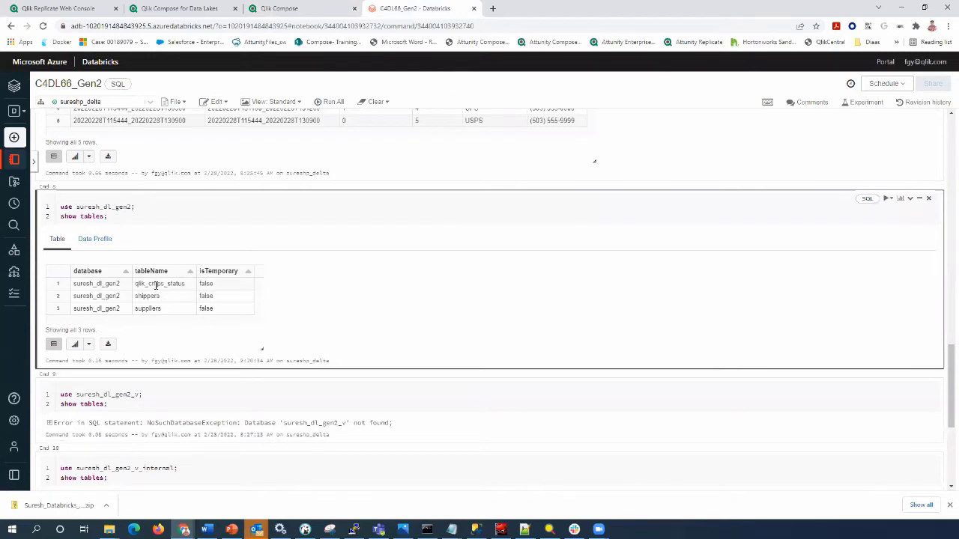
mouse_move(137, 284)
mouse_down()
mouse_move(190, 289)
mouse_move(138, 298)
mouse_move(170, 314)
mouse_move(133, 302)
mouse_up()
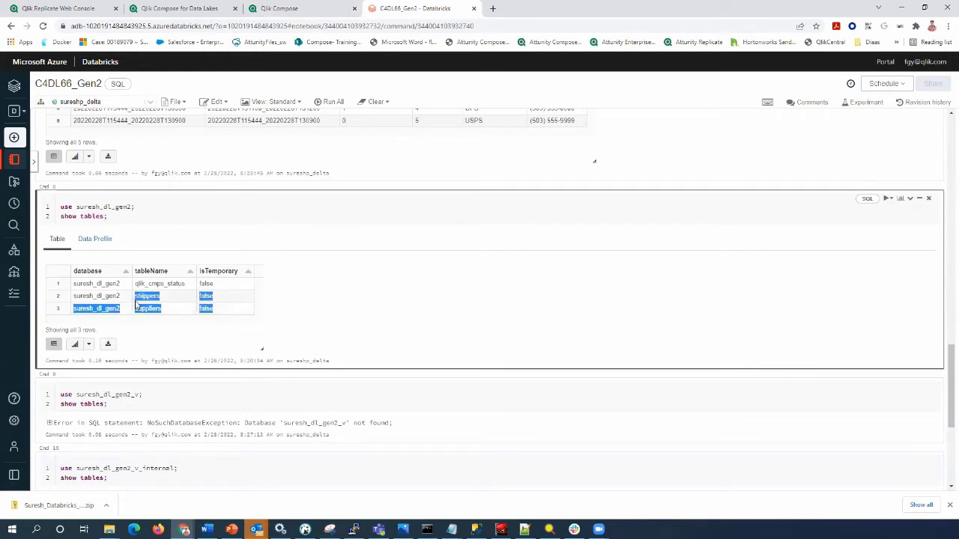
click(167, 310)
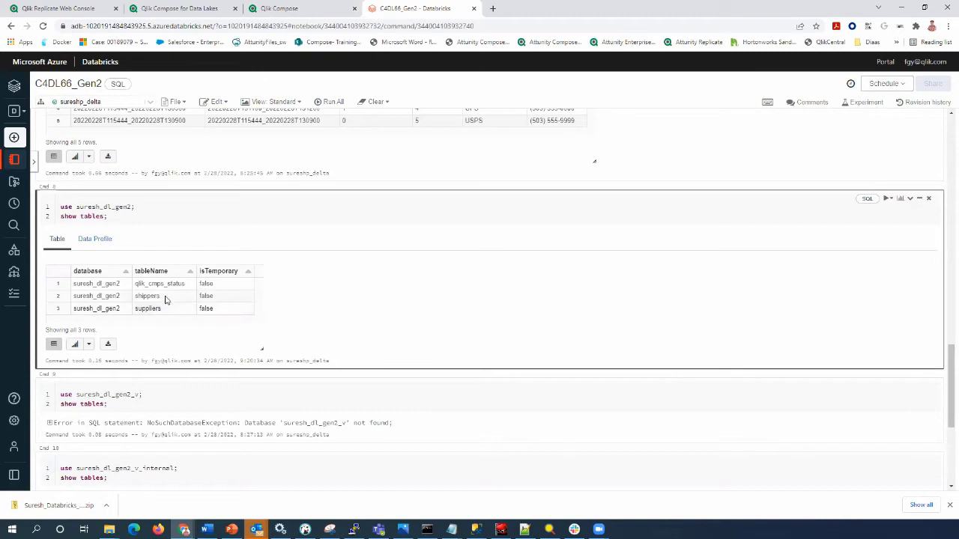
drag(167, 300, 137, 309)
scroll(148, 323, down, 2)
Rerun the show databases query and check for the newly created view and internal view databases
click(117, 298)
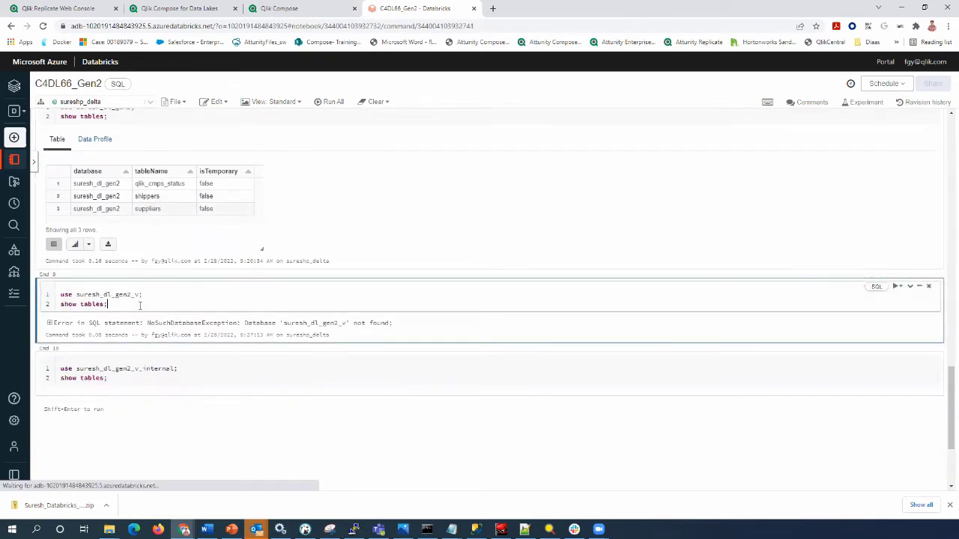
click(118, 302)
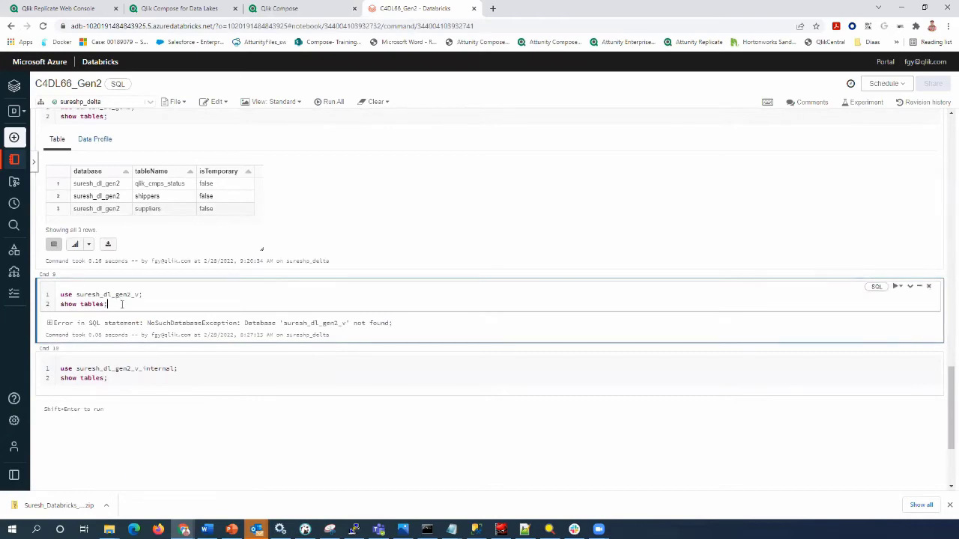
scroll(124, 308, up, 7)
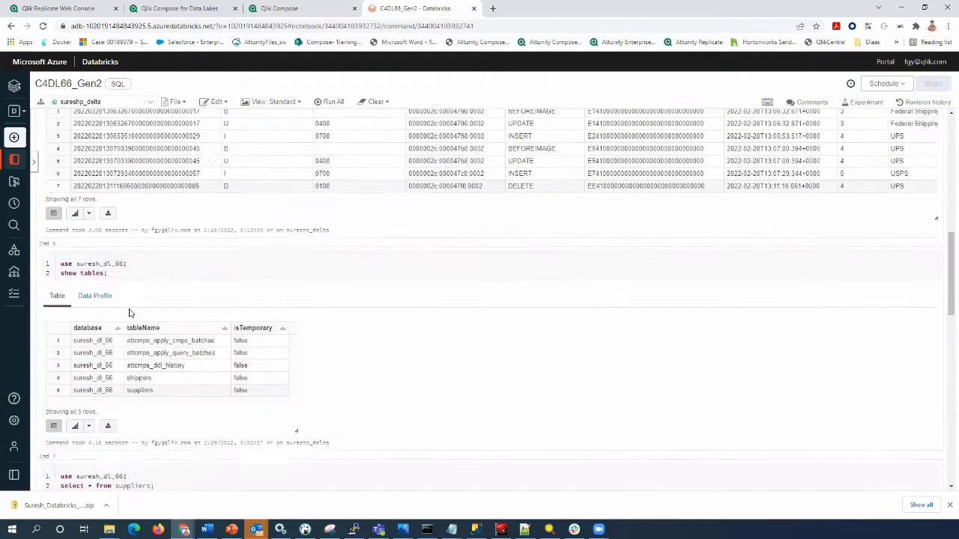
scroll(129, 313, up, 10)
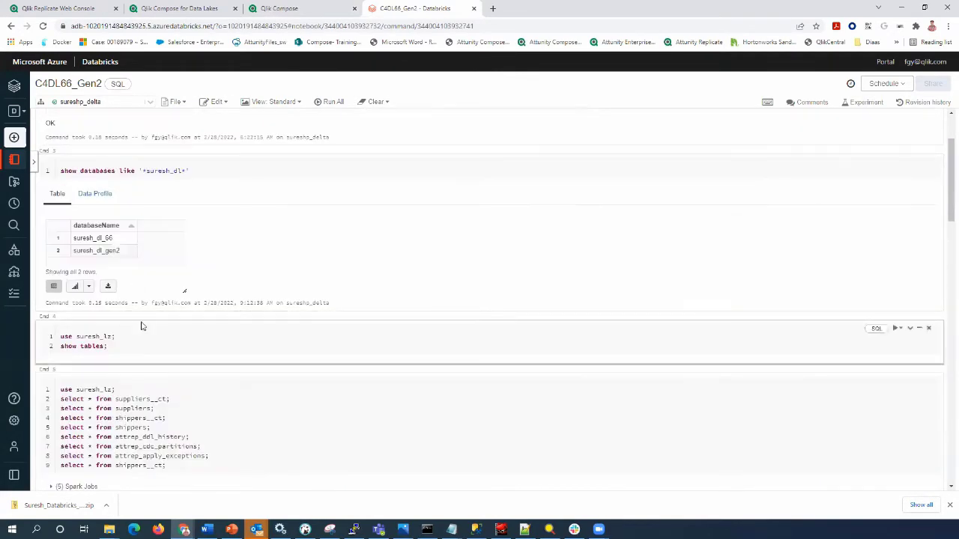
scroll(142, 327, up, 2)
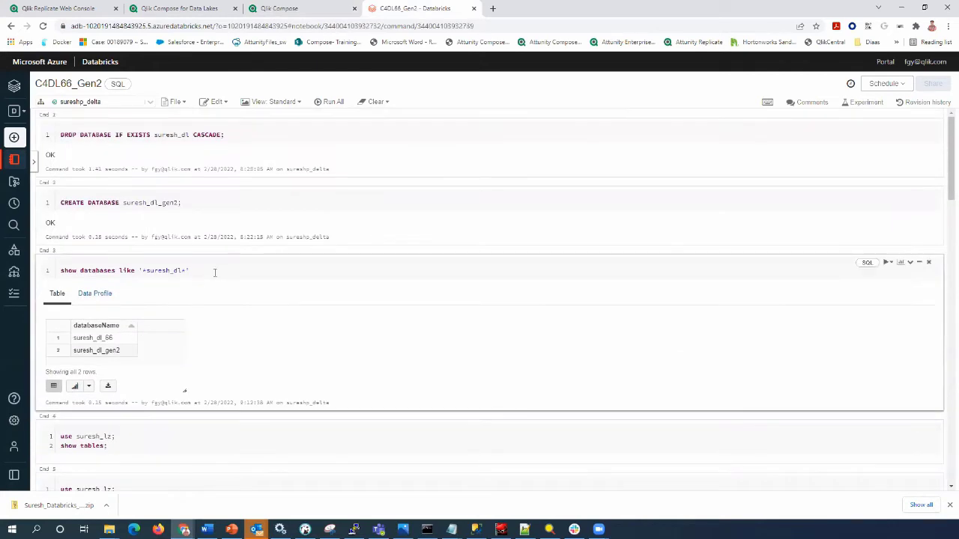
click(890, 262)
click(898, 278)
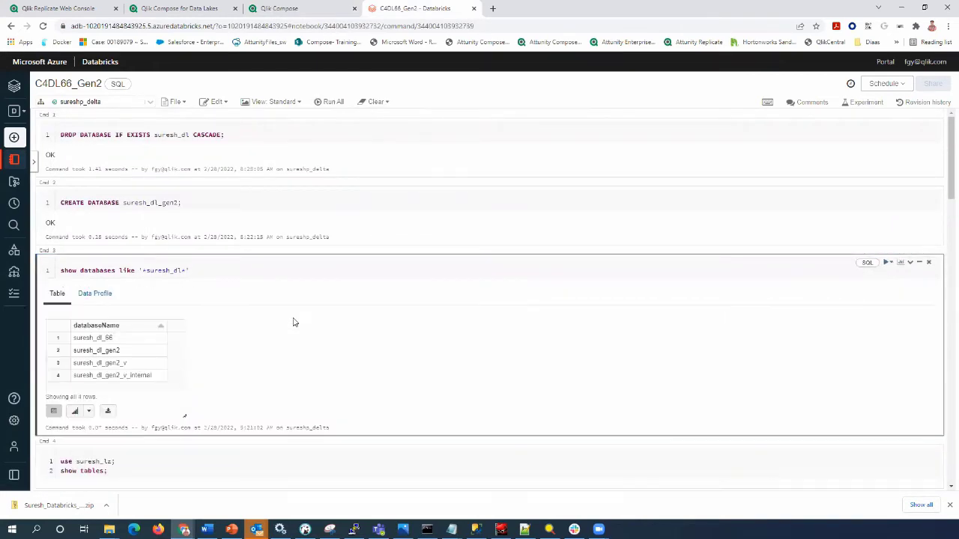
double_click(100, 362)
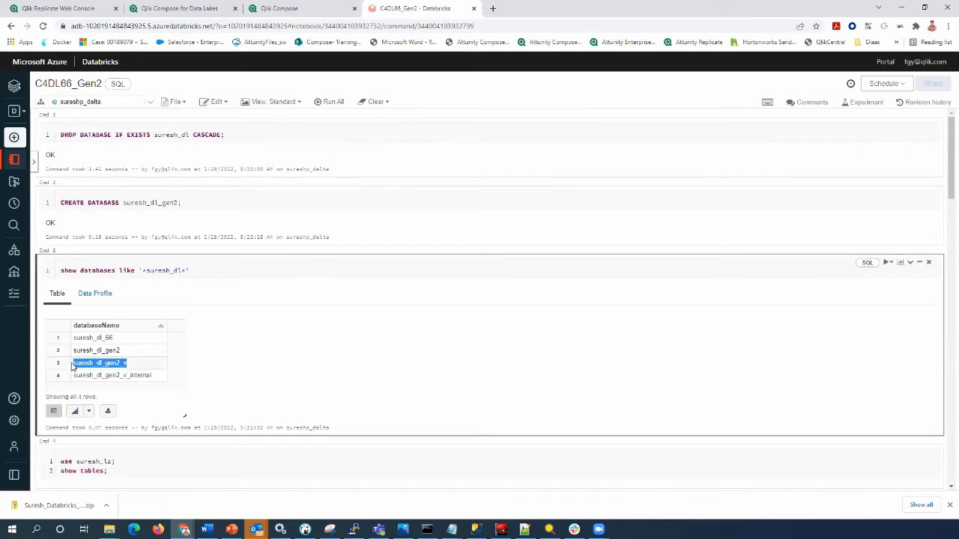
drag(152, 375, 72, 379)
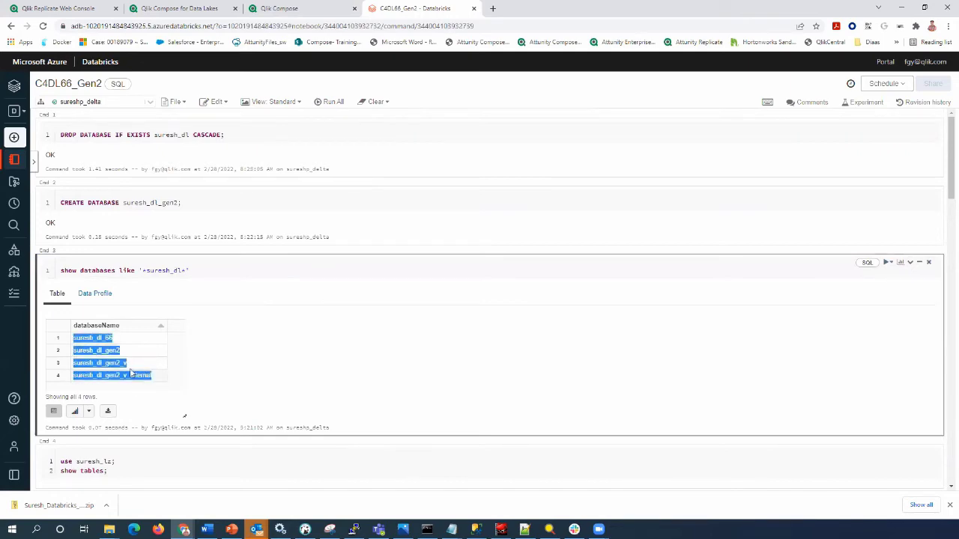
Run the show tables query for the Gen2 "_v" database and review its standard and live views
scroll(137, 367, down, 10)
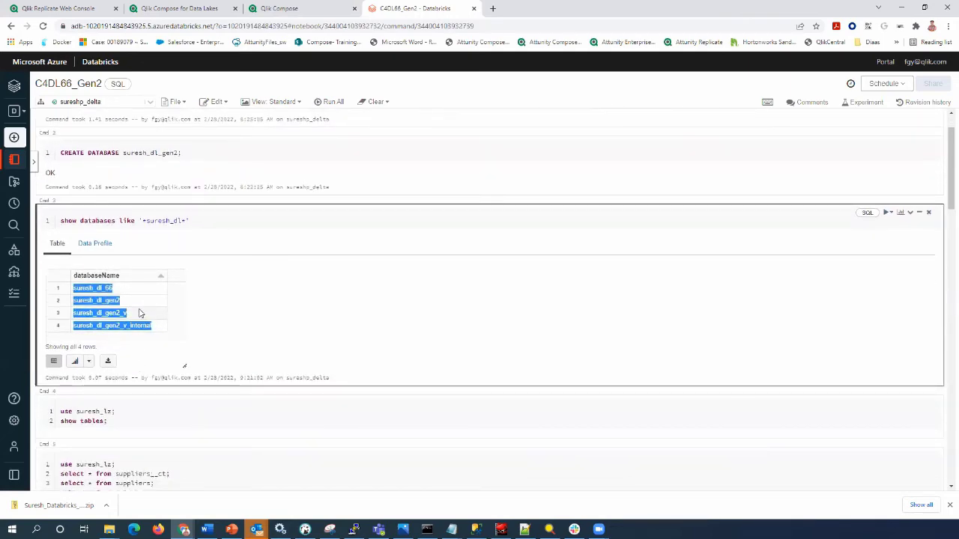
scroll(150, 359, down, 12)
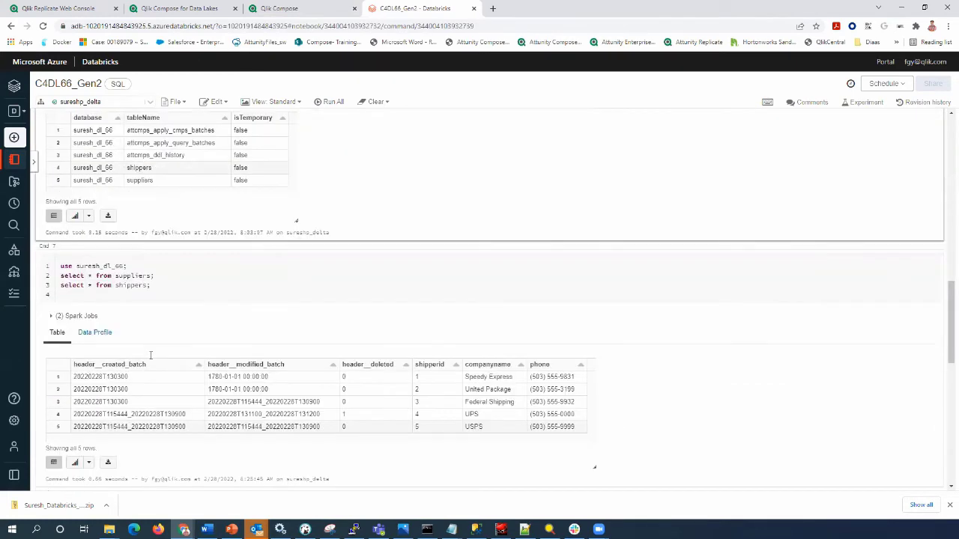
click(162, 279)
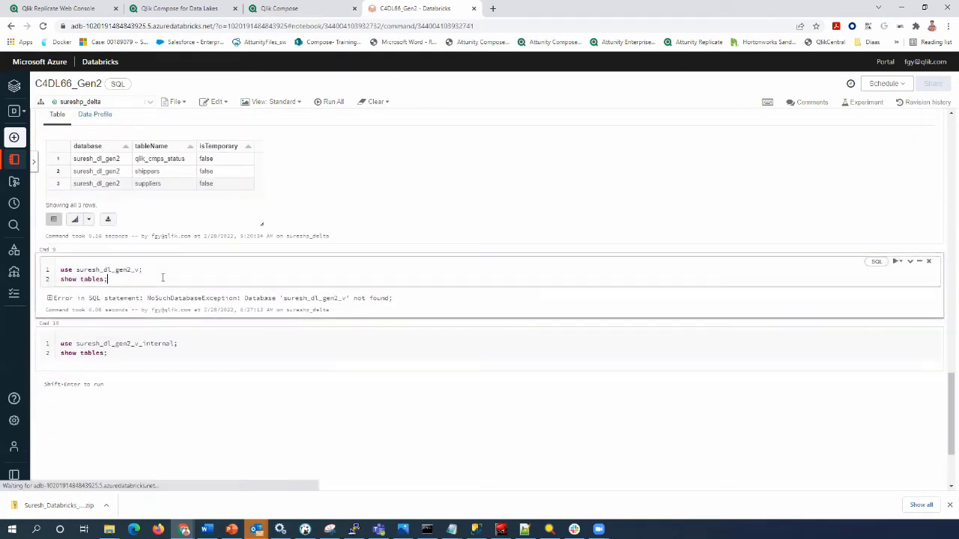
click(895, 273)
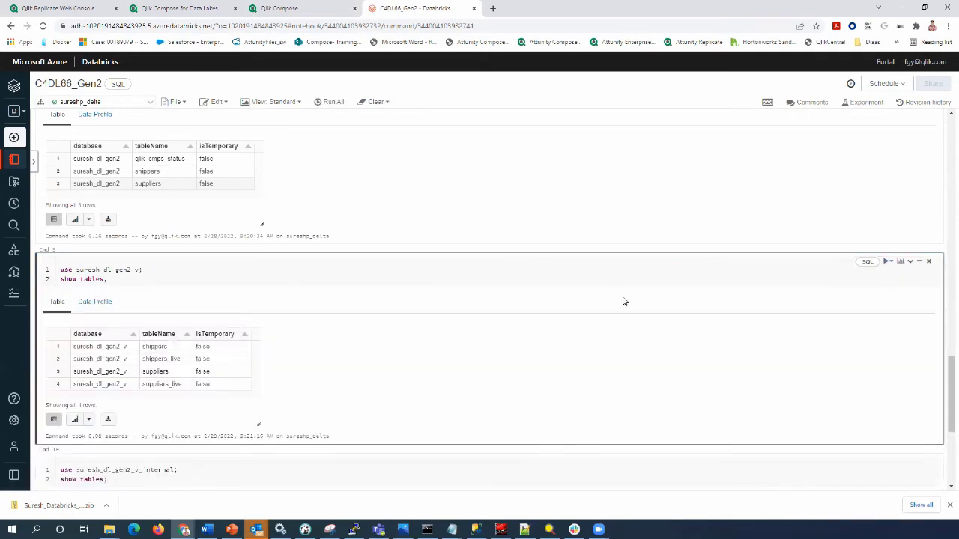
double_click(166, 347)
drag(185, 362, 143, 361)
click(157, 371)
double_click(157, 370)
drag(184, 384, 146, 390)
Run the show tables query for the Gen2 "_v_internal" database and review its live changes views
scroll(148, 393, down, 2)
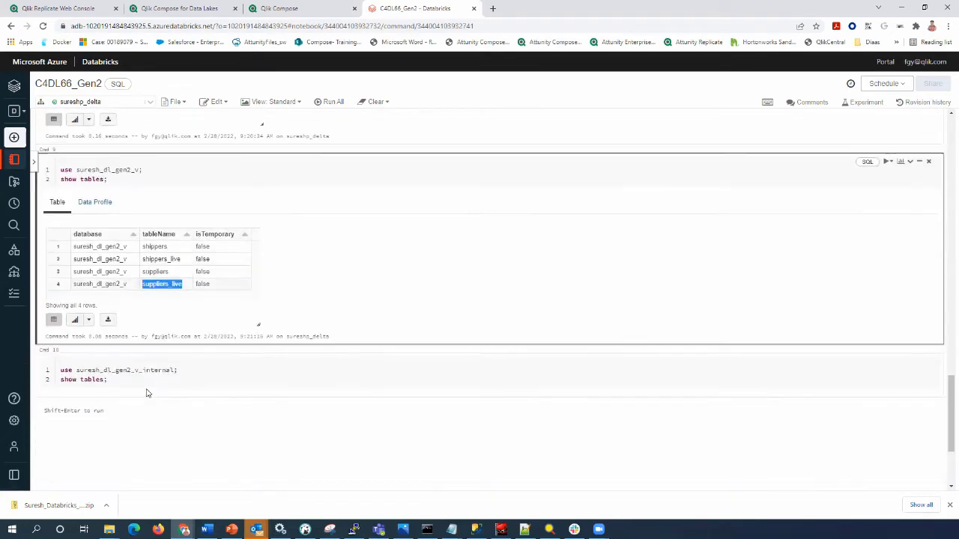
click(147, 393)
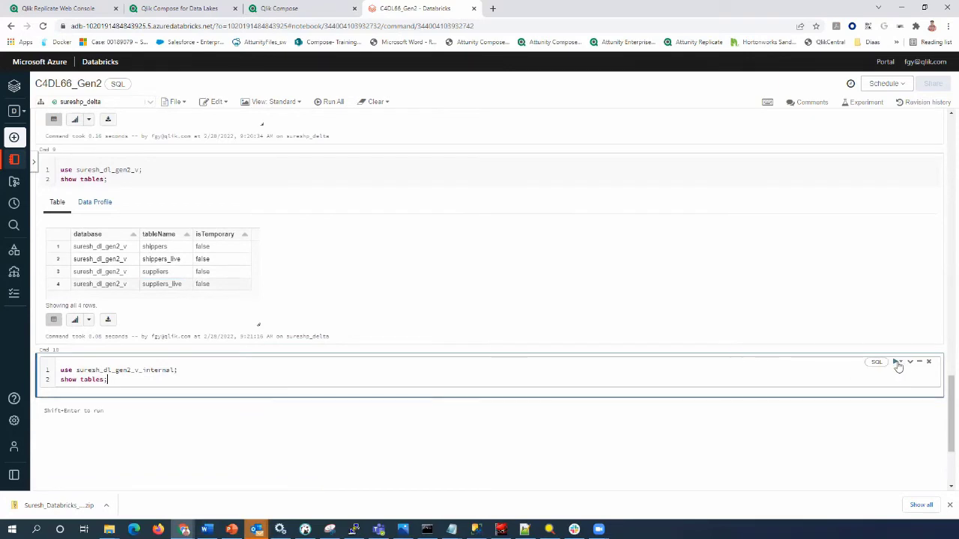
click(898, 363)
click(896, 377)
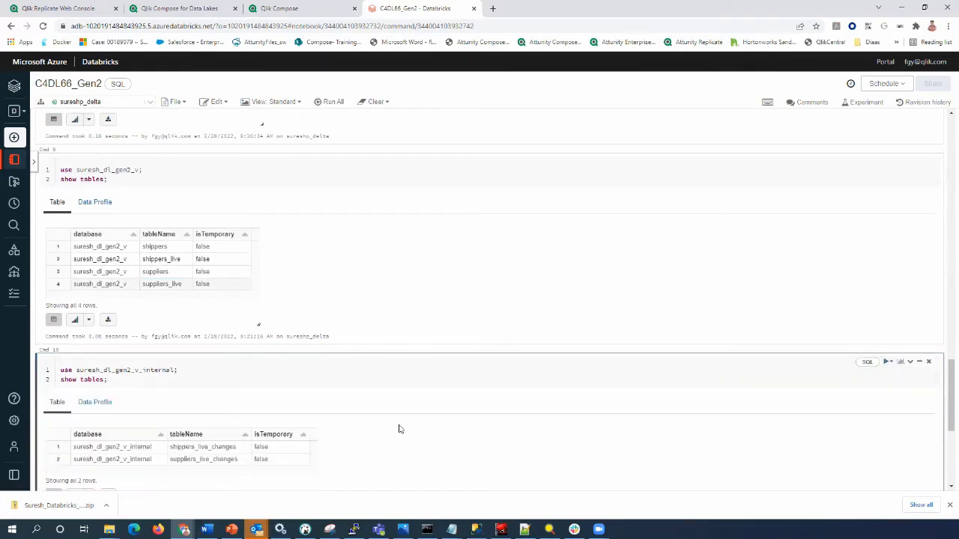
scroll(365, 432, down, 1)
drag(240, 397, 169, 399)
drag(241, 409, 171, 421)
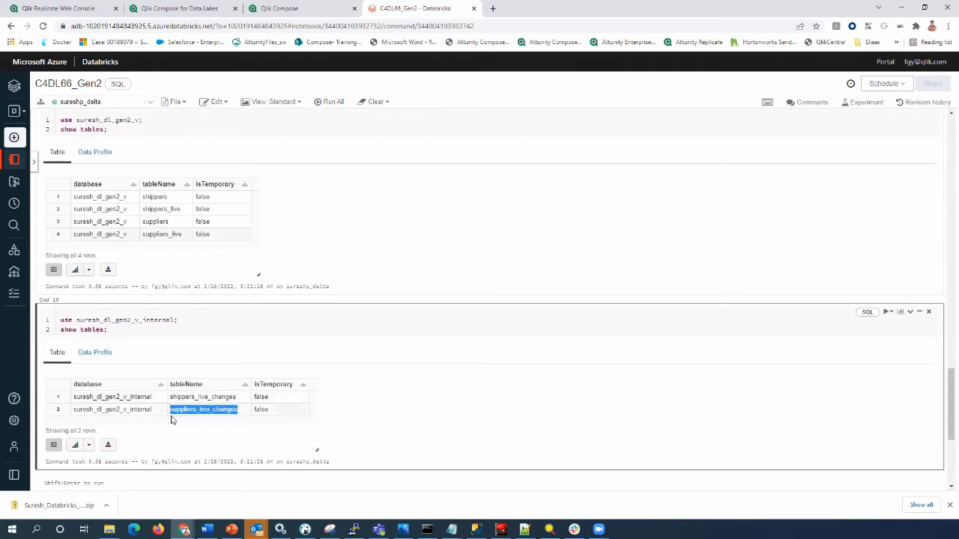
Query all rows of qlik_cmps_status and shippers in the Gen2 database
scroll(170, 420, up, 4)
click(901, 310)
click(896, 325)
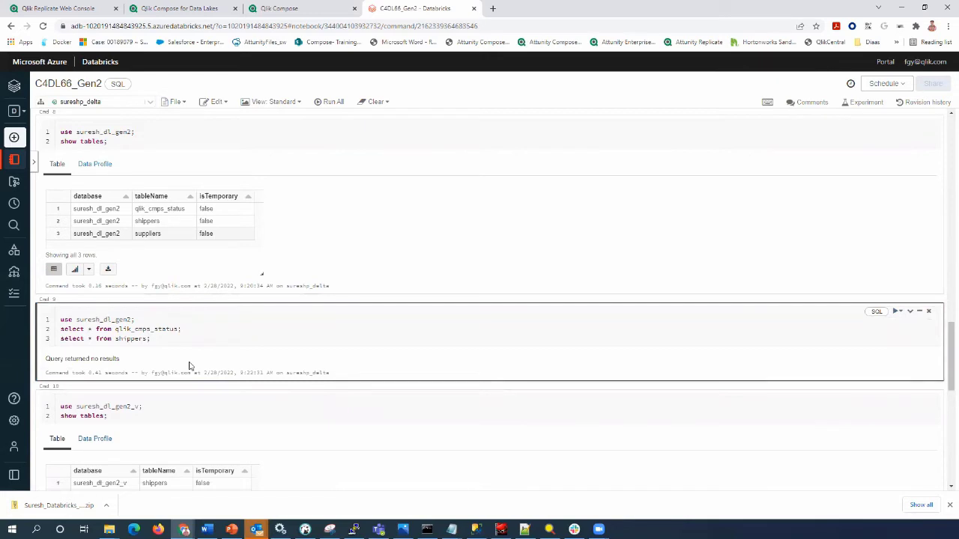
Return to the Qlik Compose ODS project and validate the Storage Zone
click(273, 7)
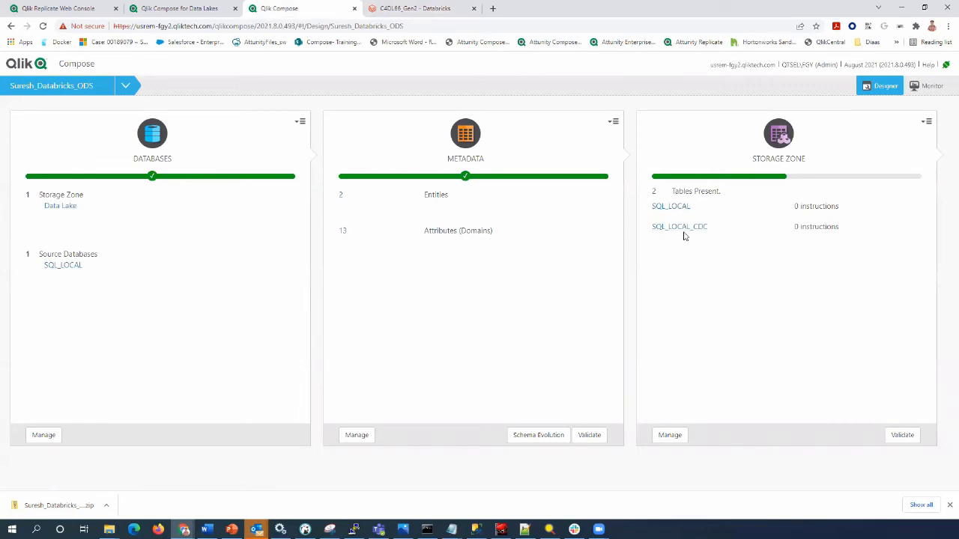
click(903, 438)
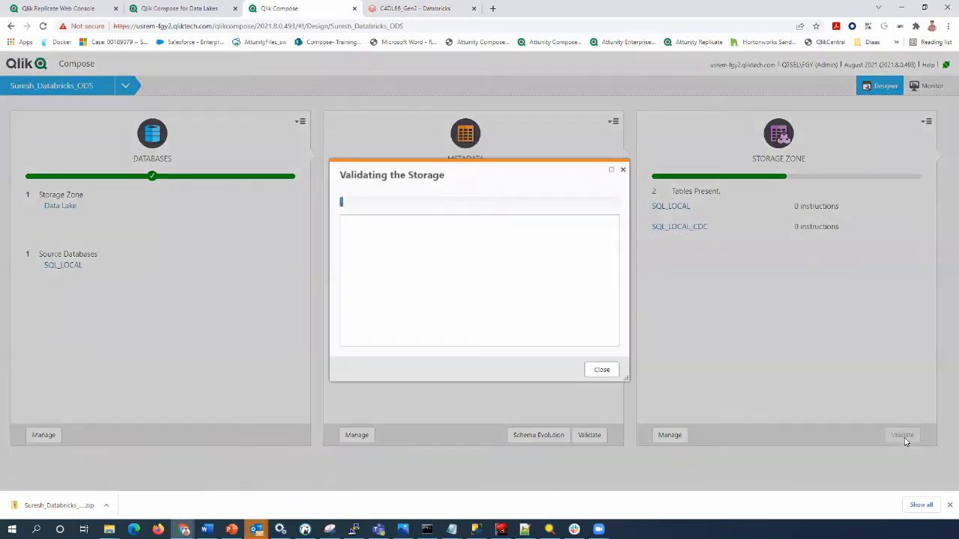
click(593, 371)
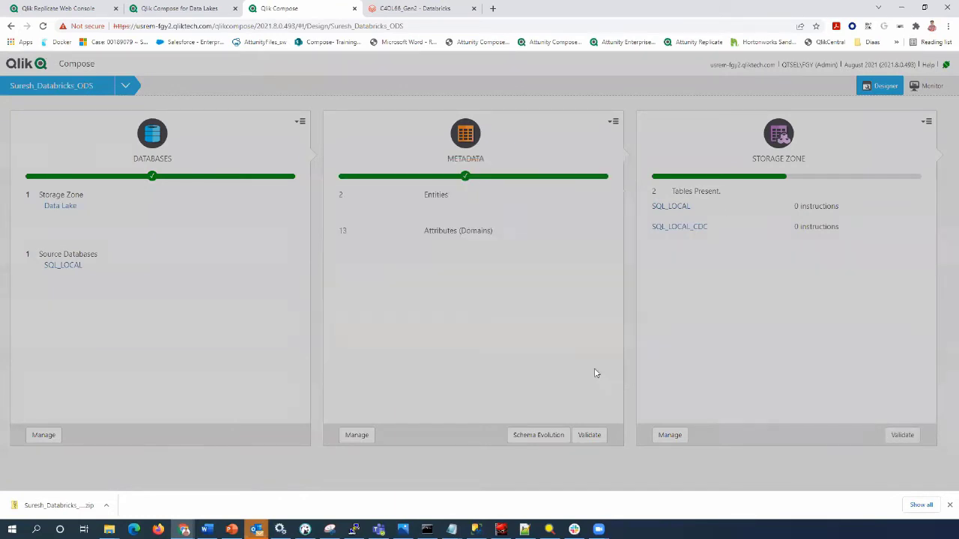
Generate the task statements for the SQL_LOCAL and SQL_LOCAL_CDC storage tasks
click(672, 207)
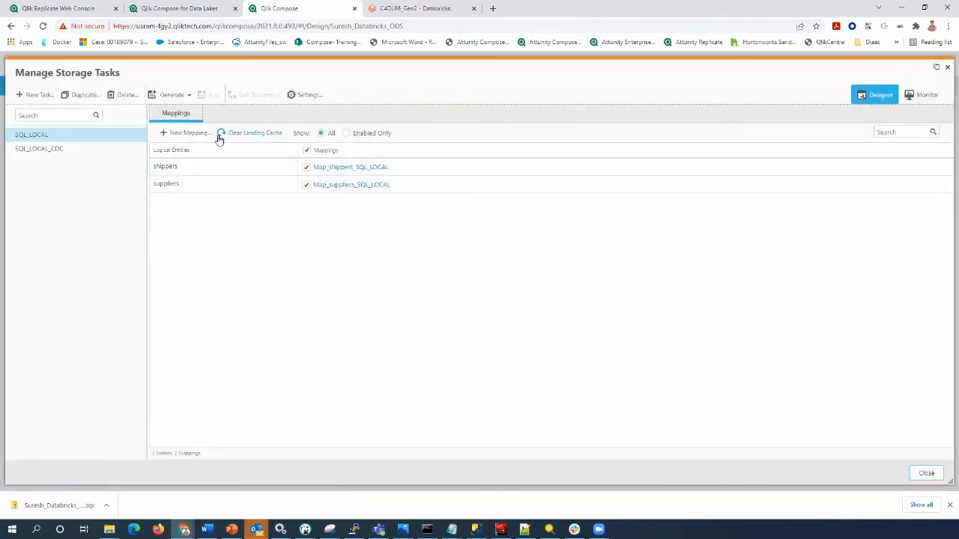
click(172, 95)
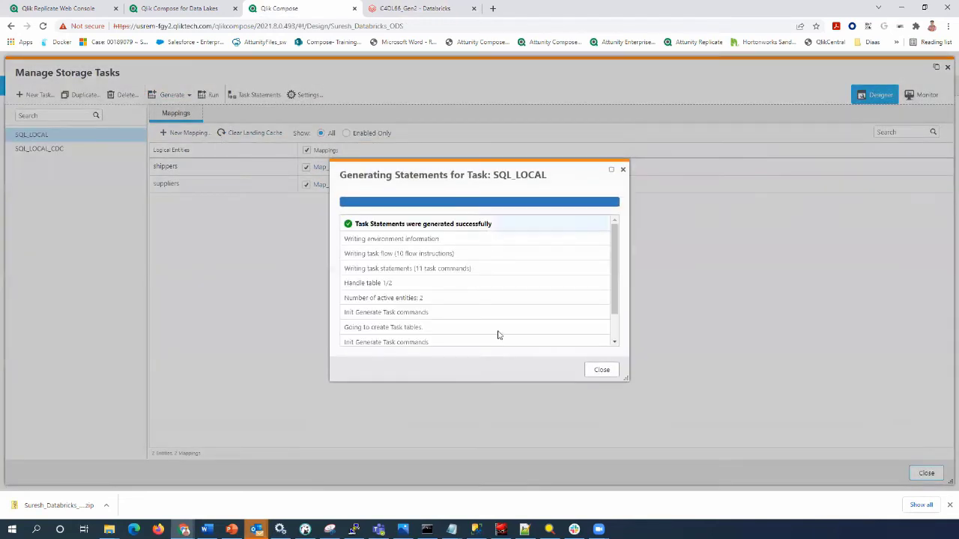
click(602, 368)
click(98, 152)
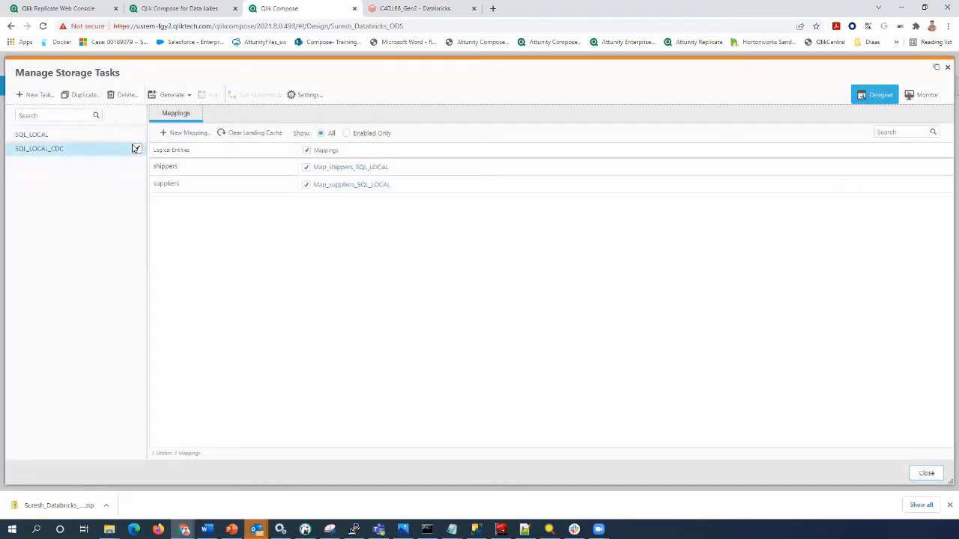
click(180, 96)
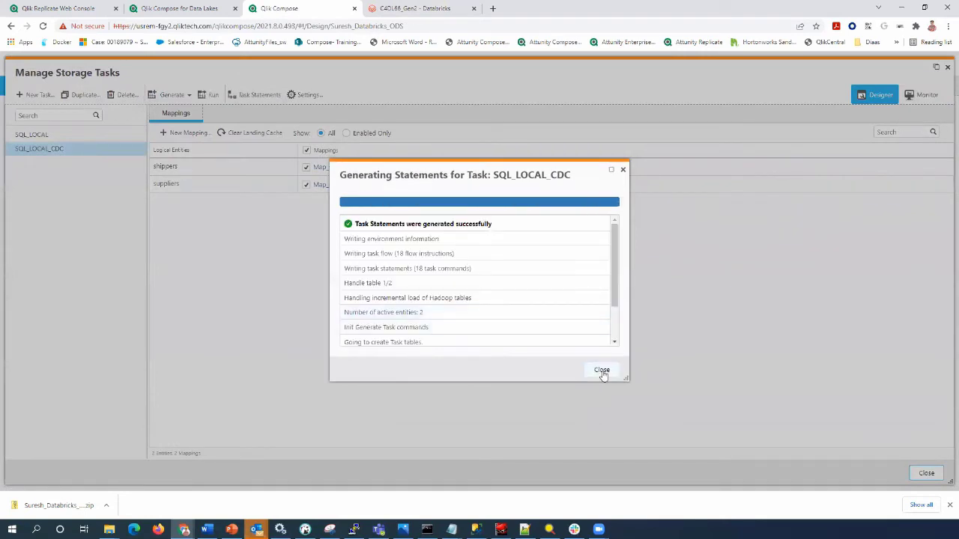
click(602, 370)
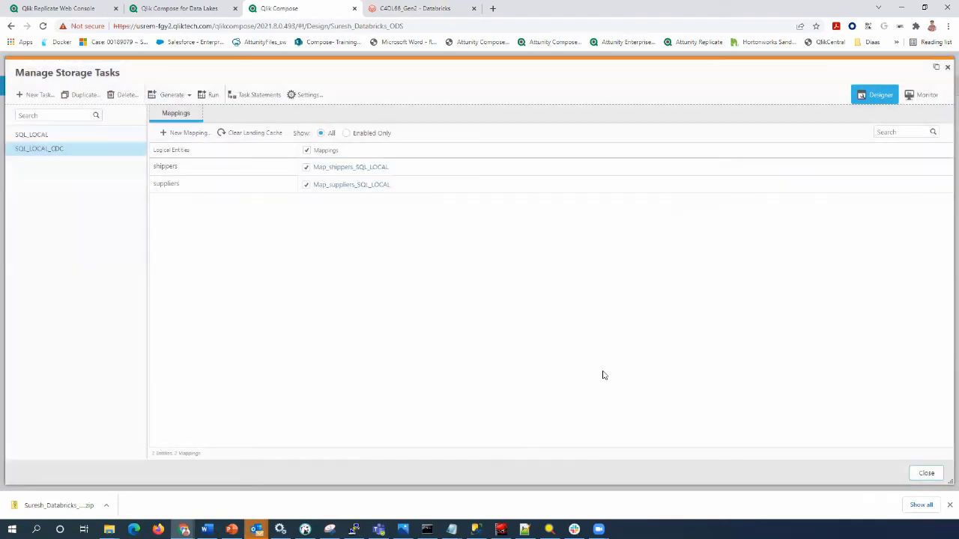
click(926, 474)
click(926, 473)
Switch to Notepad and copy the ComposeCli.exe create_cfdl_data_migration_script command with its project and infile parameters
key(alt+Tab)
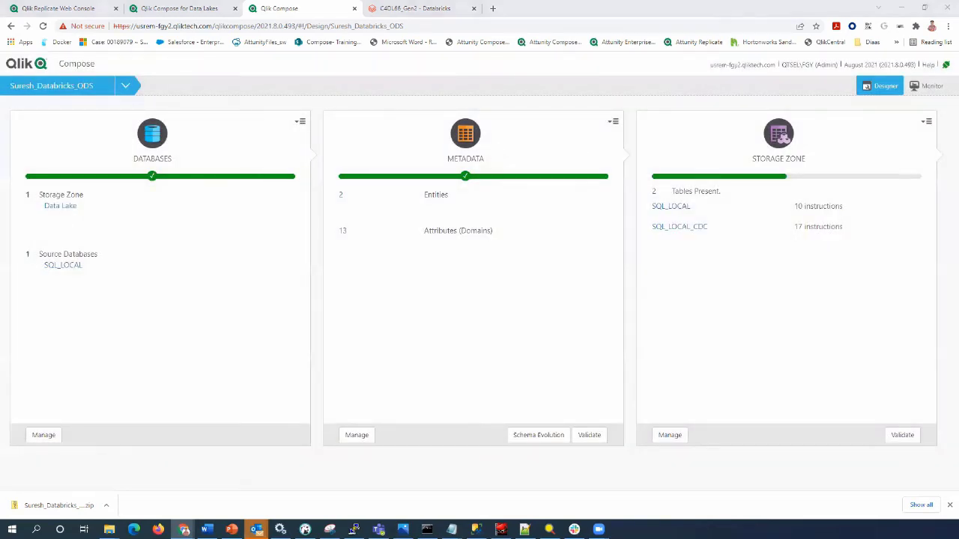
key(alt+Tab)
drag(755, 297, 480, 291)
right_click(528, 293)
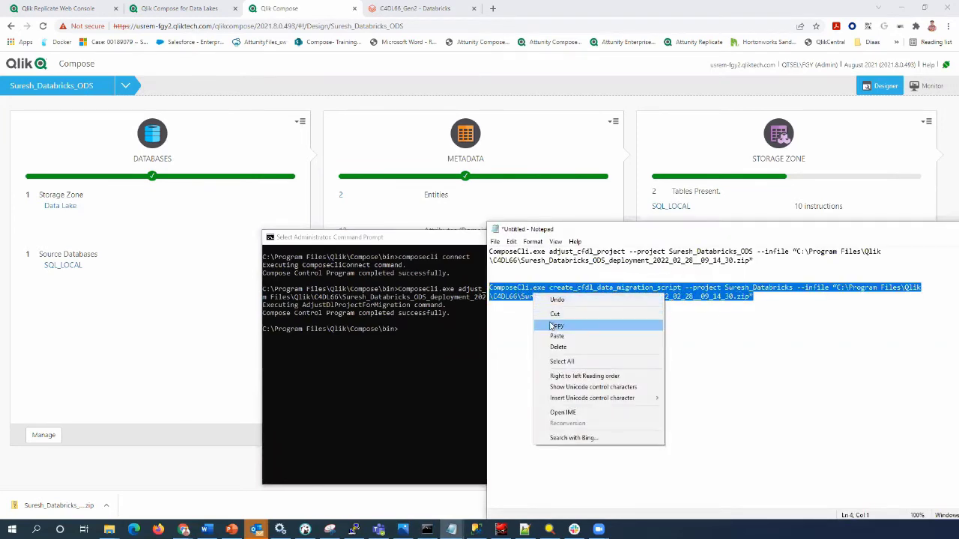
click(552, 324)
double_click(571, 291)
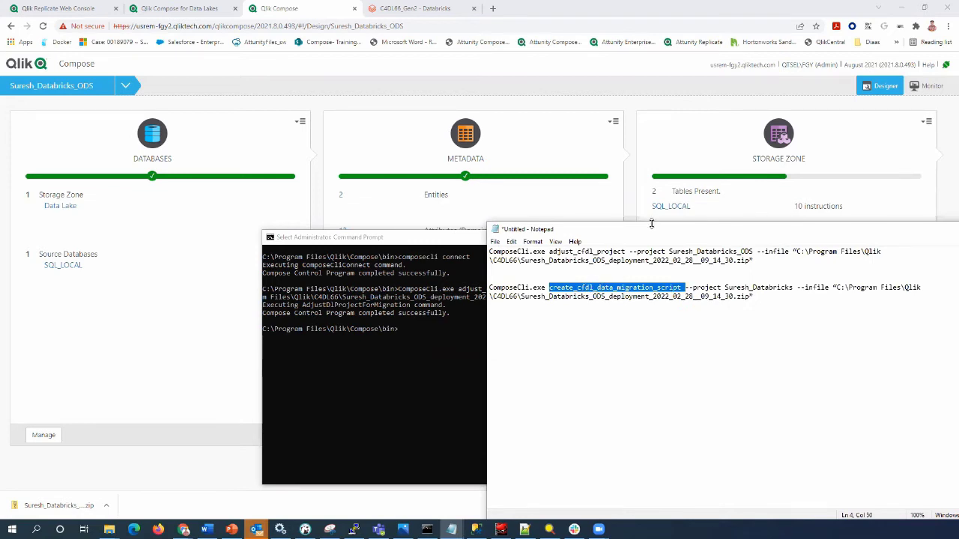
Switch to the Command Prompt and paste the copied ComposeCli.exe create_cfdl_data_migration_script command at the prompt
key(alt+Tab)
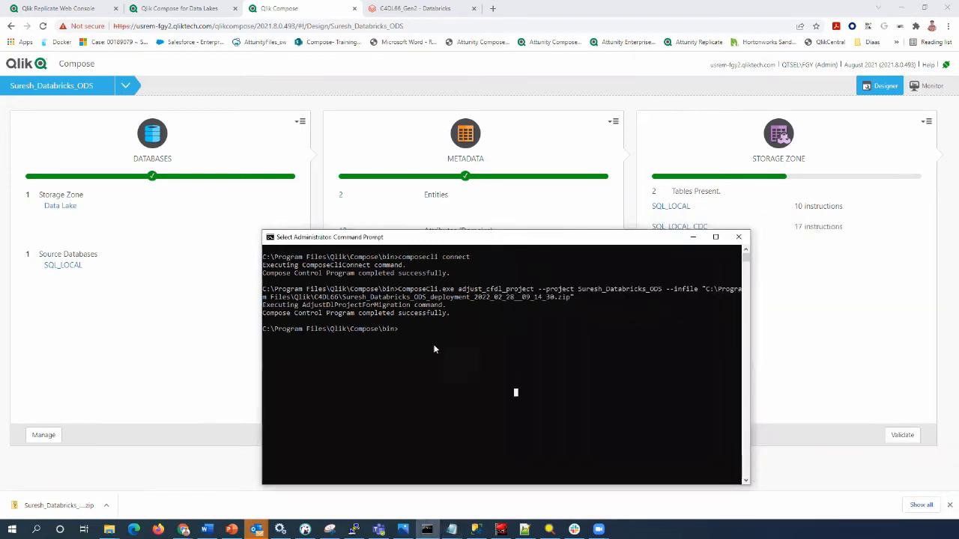
key(Escape)
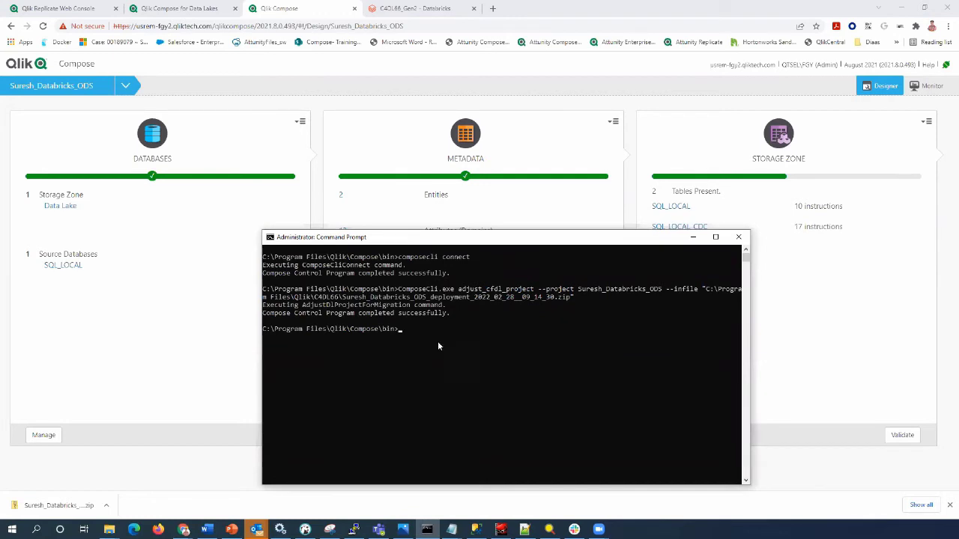
key(alt+Tab)
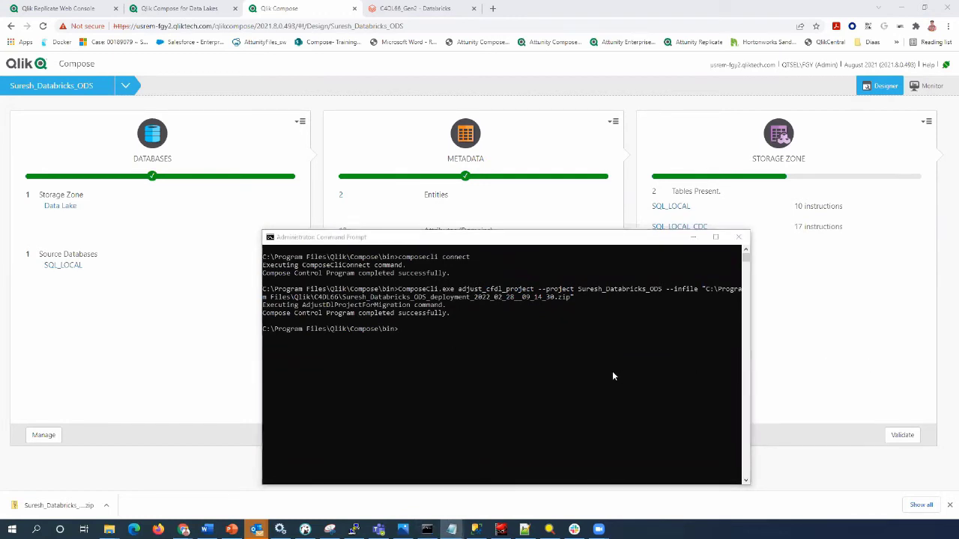
key(alt+Tab)
right_click(459, 342)
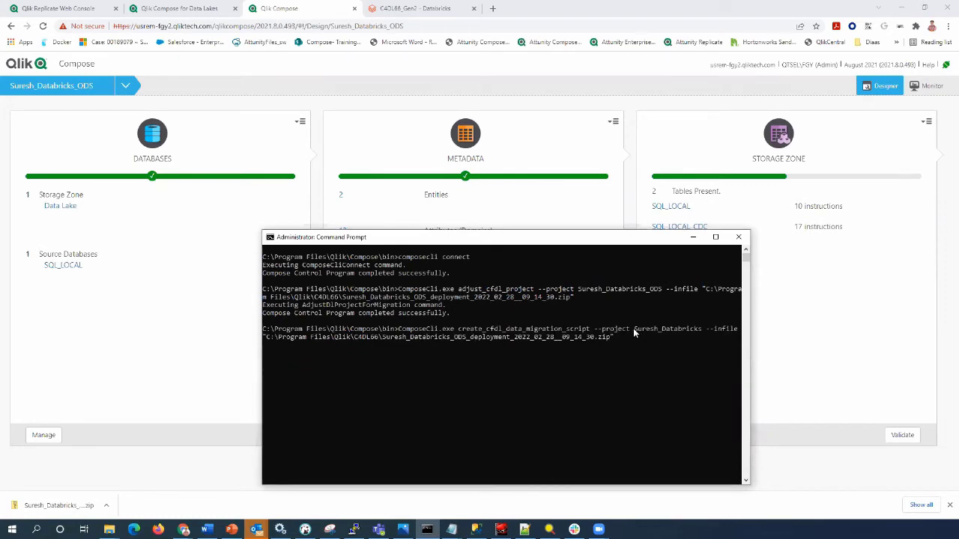
Append _ODS to the project name in the command and run it, renewing the session with composecli connect
drag(633, 328, 696, 330)
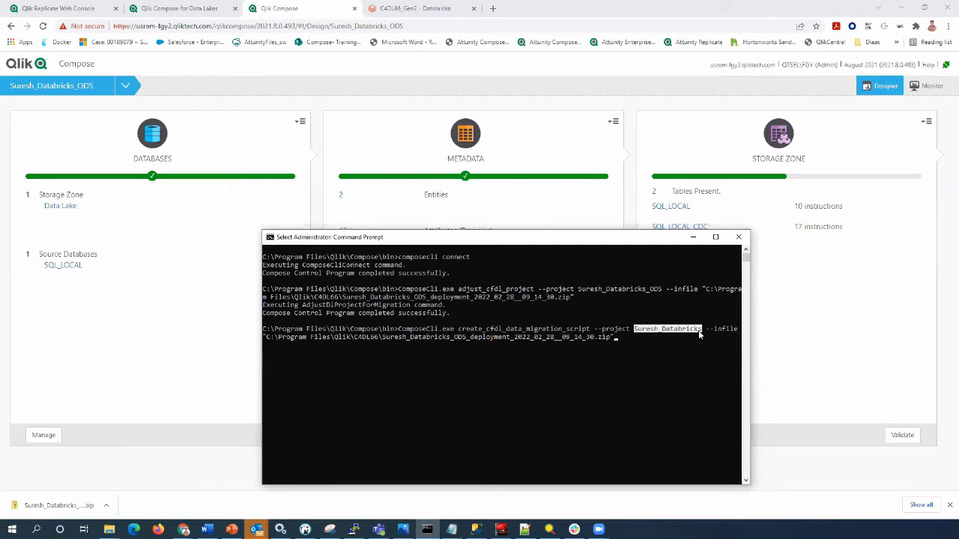
drag(578, 289, 663, 290)
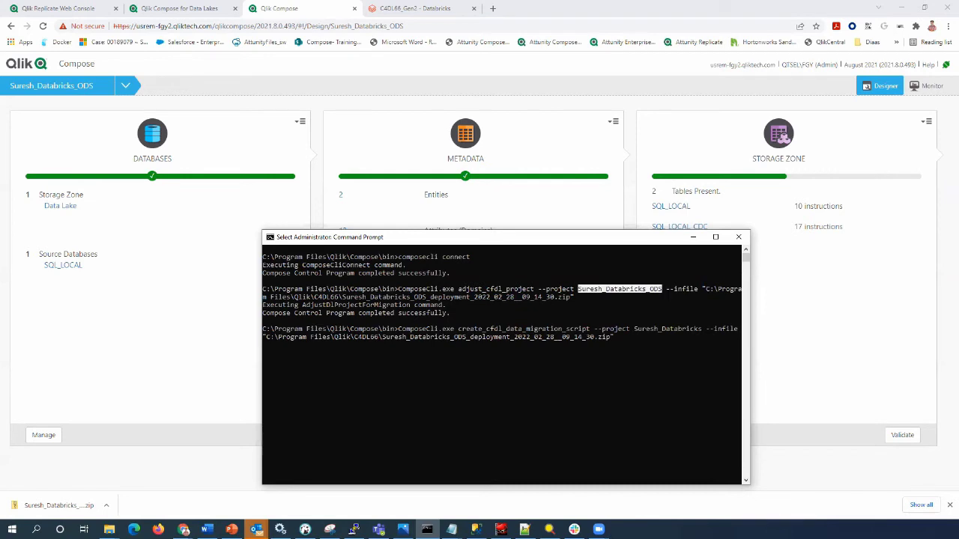
key(alt+Tab)
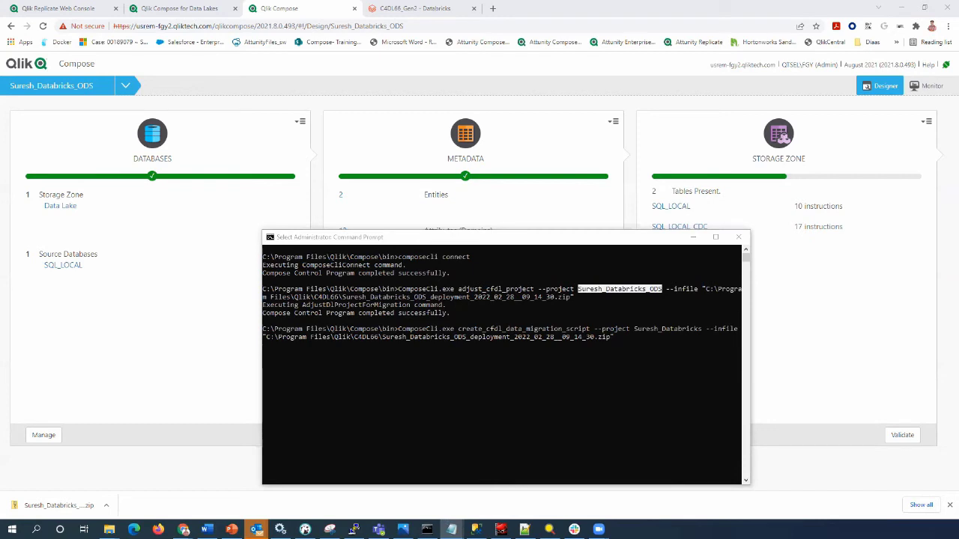
click(675, 342)
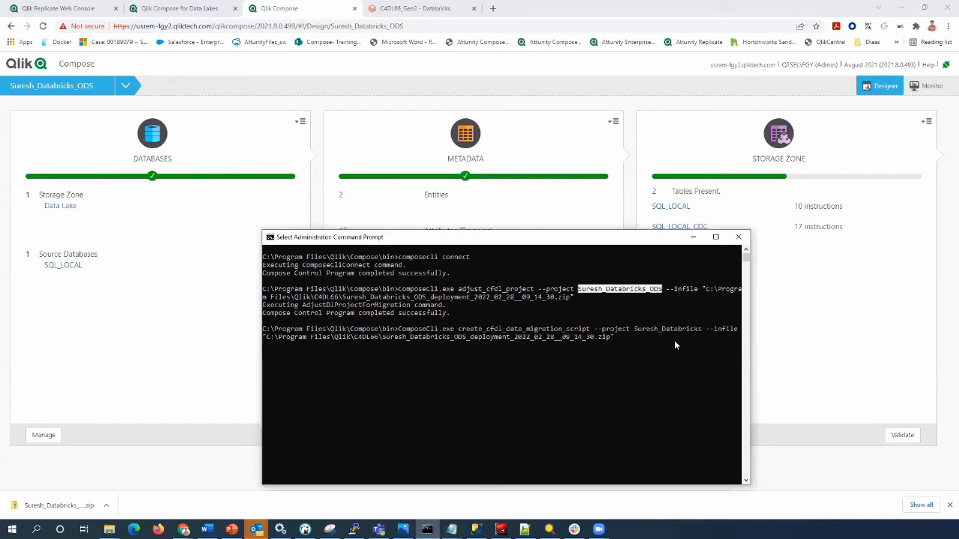
right_click(628, 338)
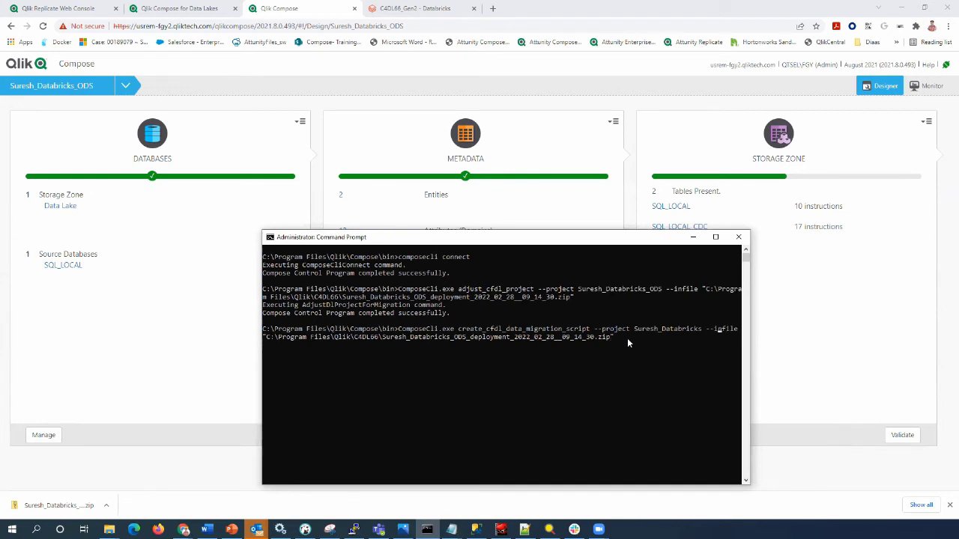
text(_ODS)
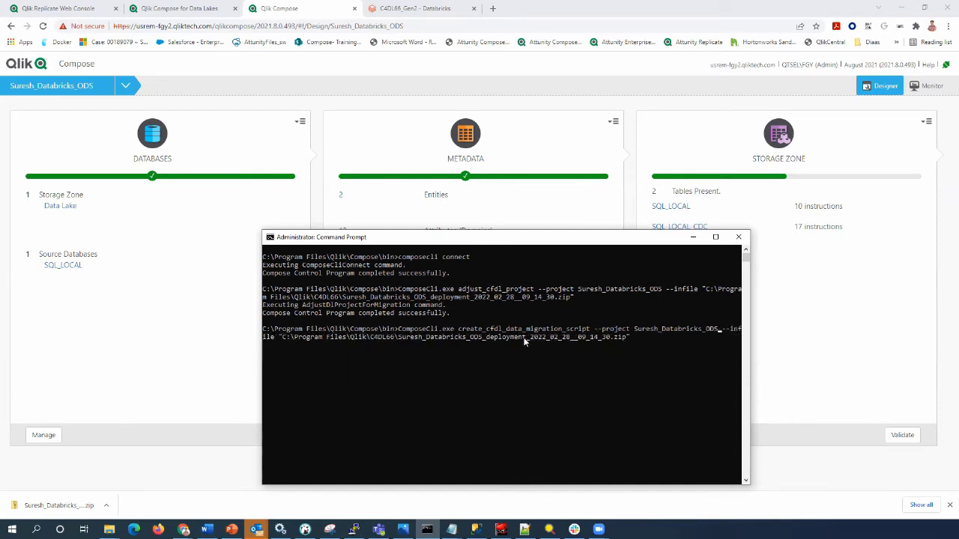
drag(399, 337, 612, 338)
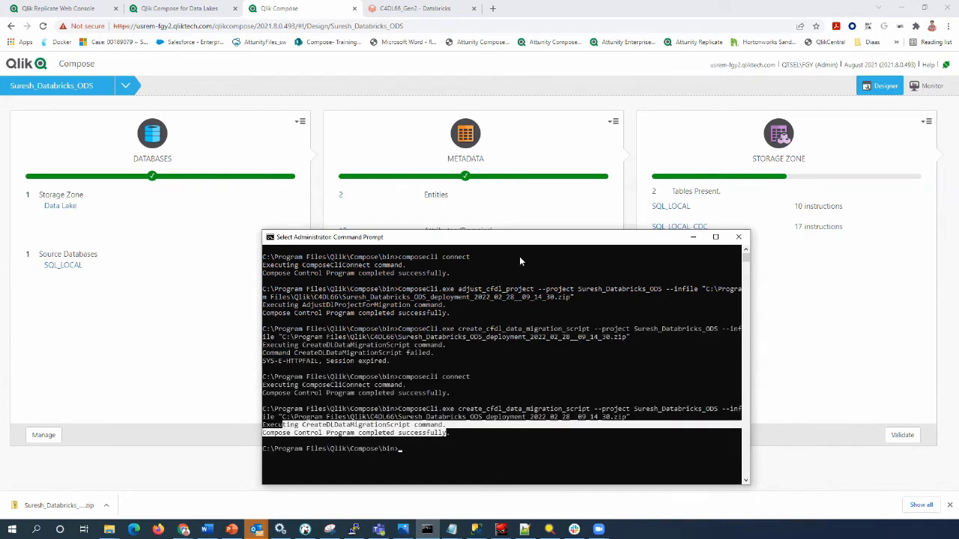
Return to the Qlik Compose project, show its DDL scripts and download the C4DL_DATA_MIGRATION_SCRIPT SQL file
click(693, 237)
click(125, 91)
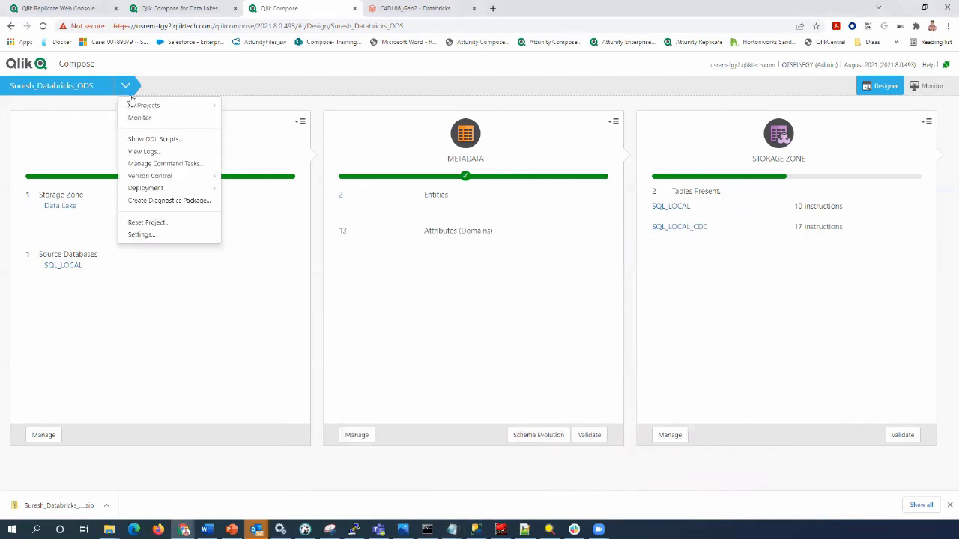
click(156, 140)
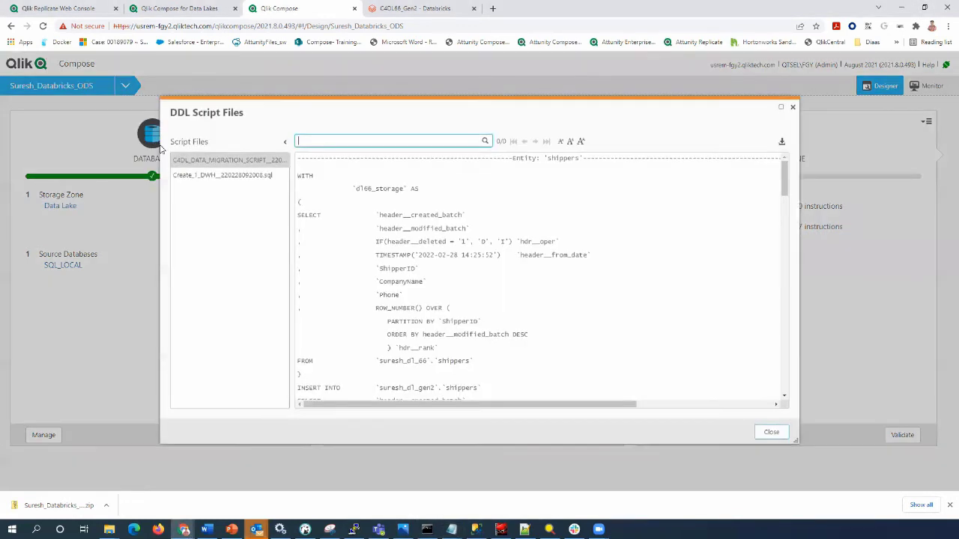
click(198, 165)
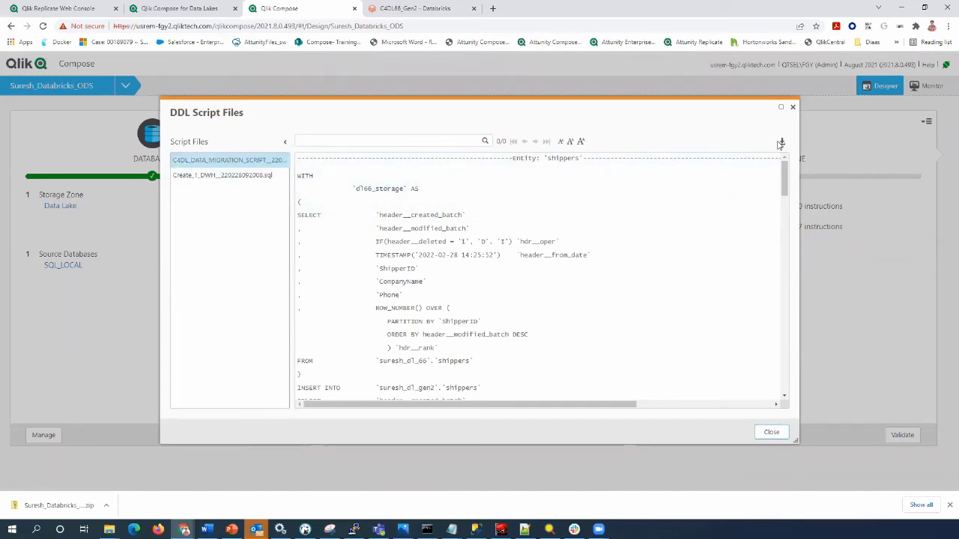
click(781, 142)
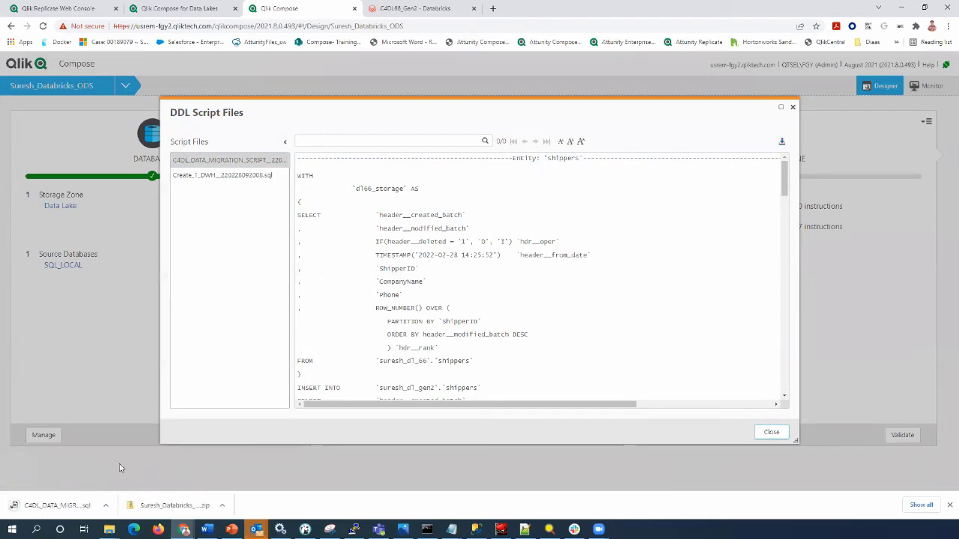
Locate the downloaded C4DL_DATA_MIGRATION_SCRIPT__220228092552.sql file in the Downloads folder and open it in Notepad++
right_click(42, 508)
click(74, 481)
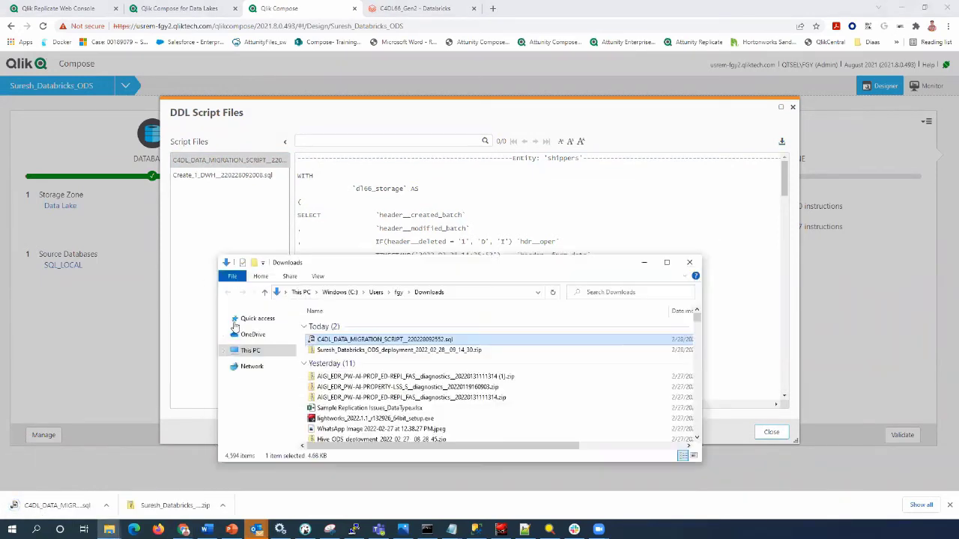
right_click(339, 343)
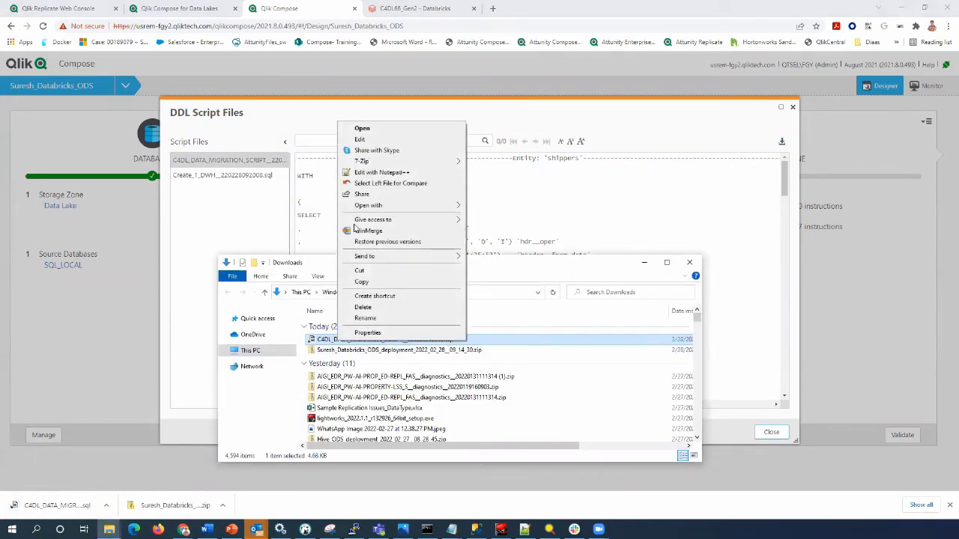
click(378, 173)
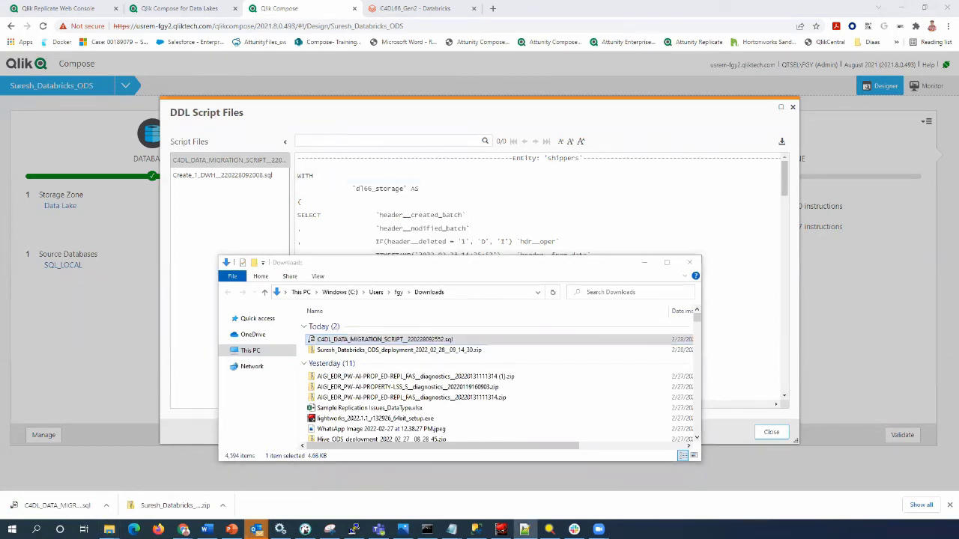
Examine the shippers section of the migration script: the 6.6 source database, the Gen2 target and the qlik_cmps_status insert
double_click(447, 155)
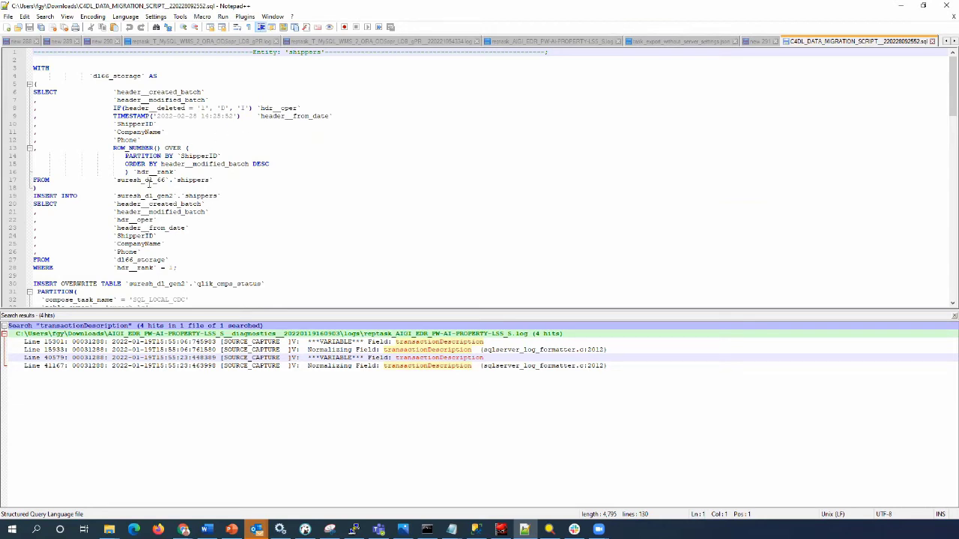
double_click(49, 93)
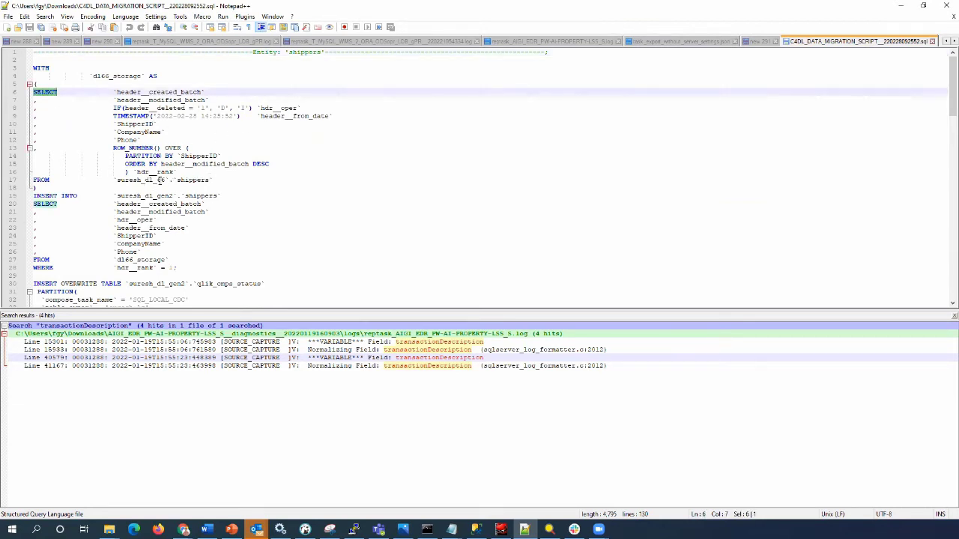
double_click(150, 181)
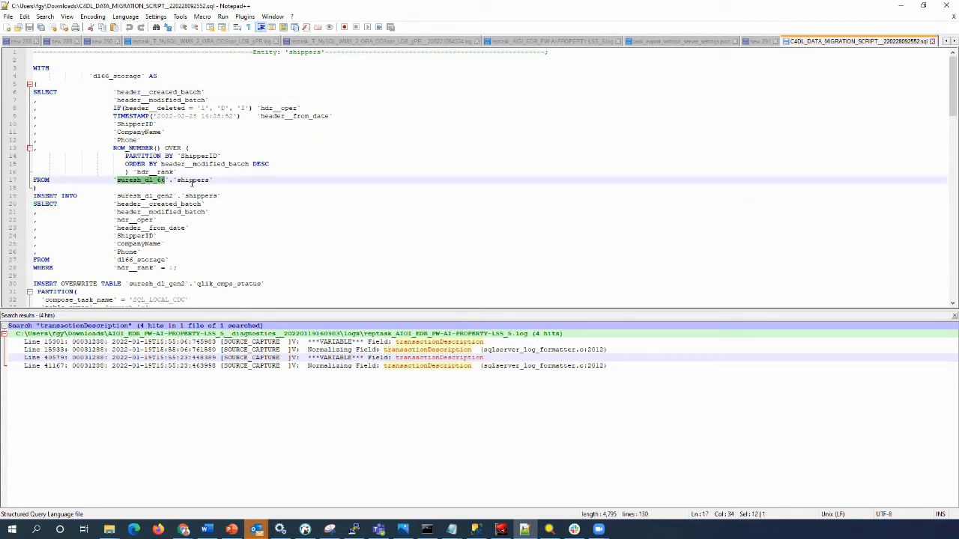
double_click(159, 285)
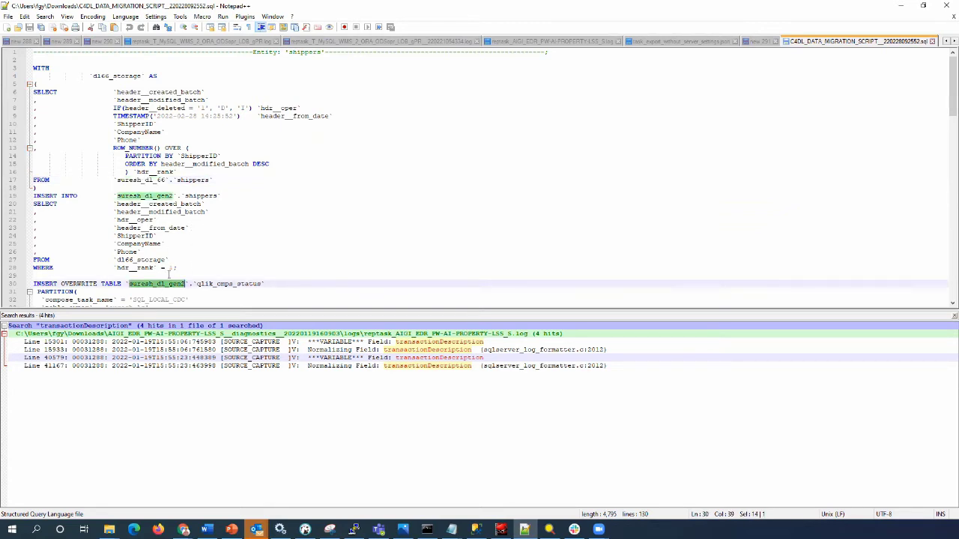
scroll(176, 268, down, 1)
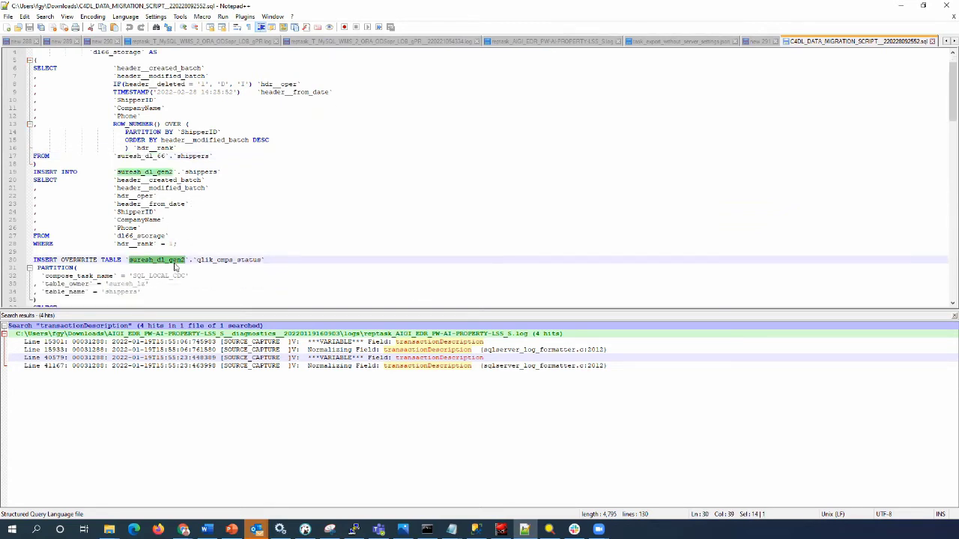
scroll(199, 172, down, 3)
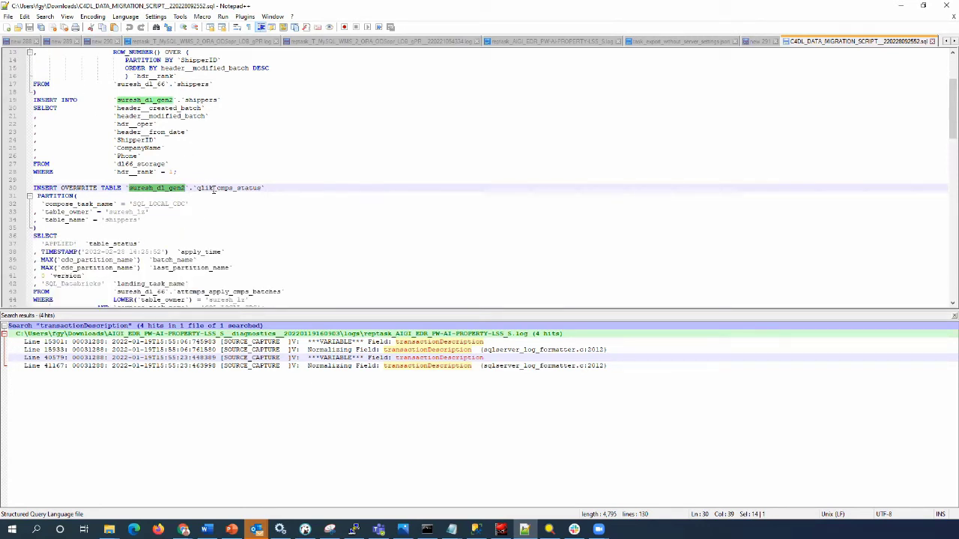
double_click(214, 189)
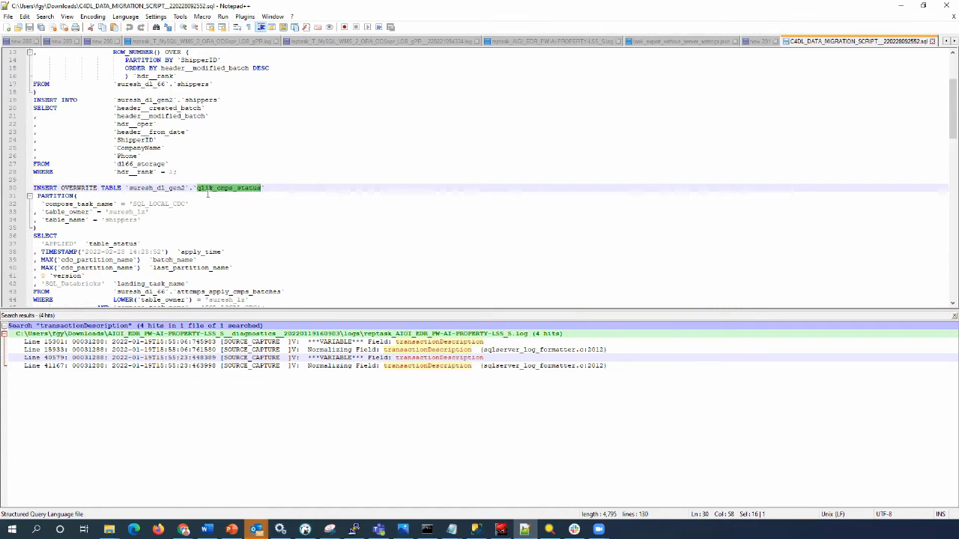
Switch to the C4DL66_Gen2 Databricks notebook, run the cell holding the full migration script and follow its Spark jobs
key(alt+Tab)
scroll(259, 325, down, 10)
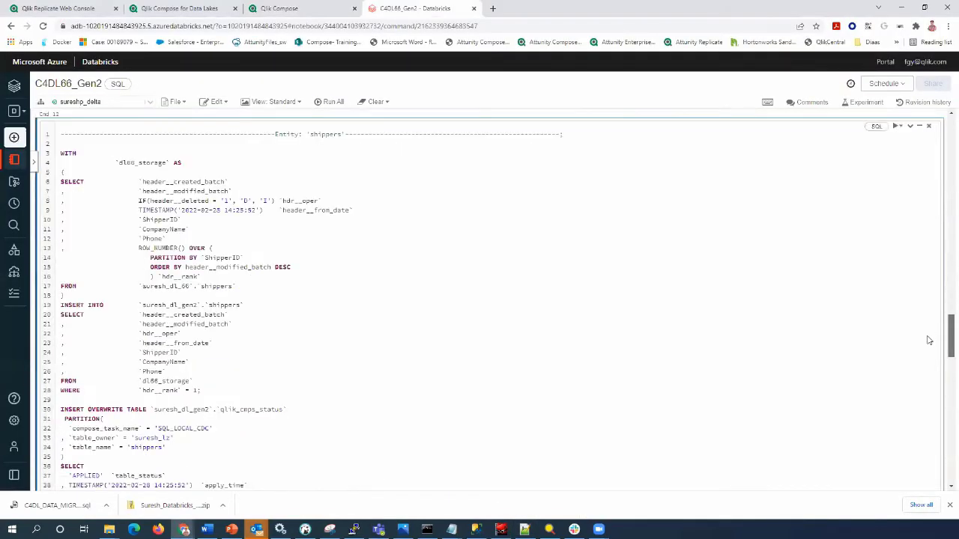
scroll(407, 268, up, 2)
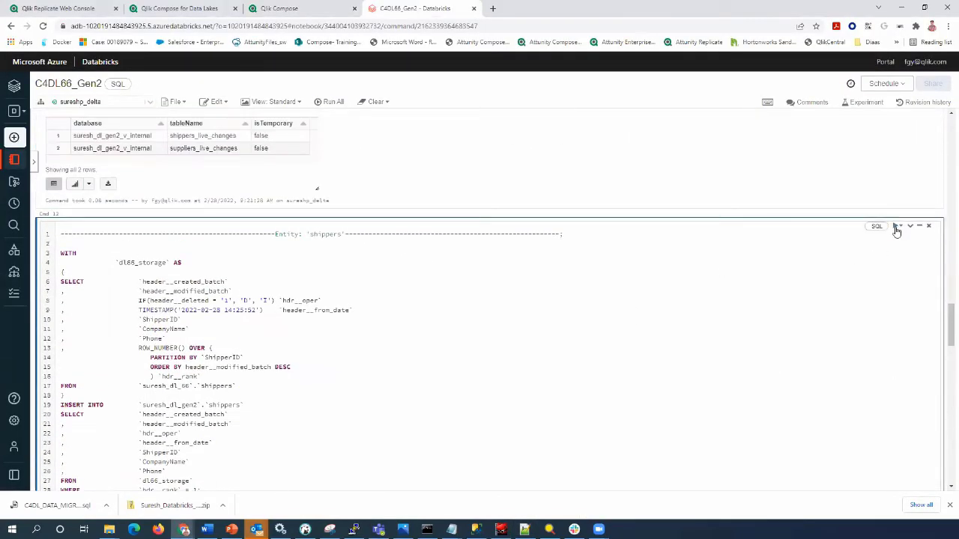
click(896, 227)
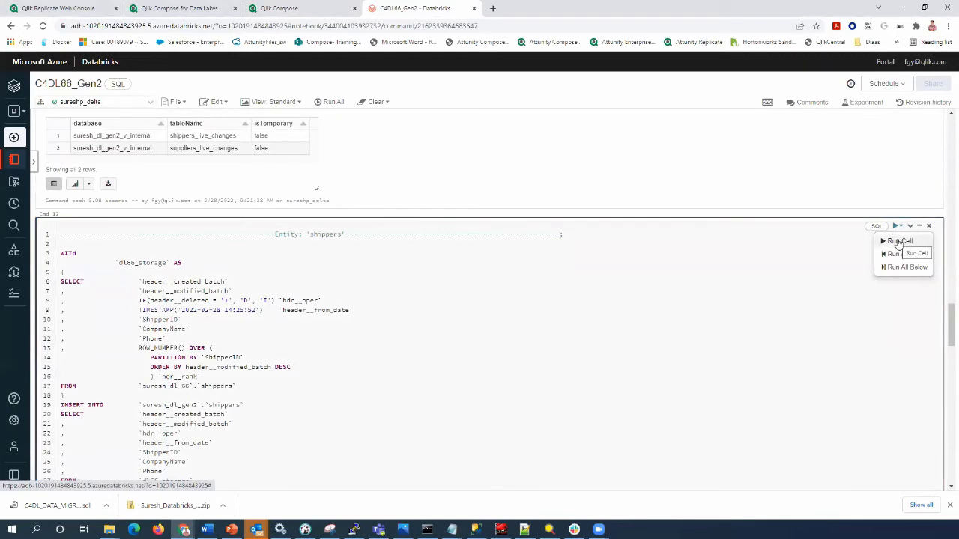
click(899, 242)
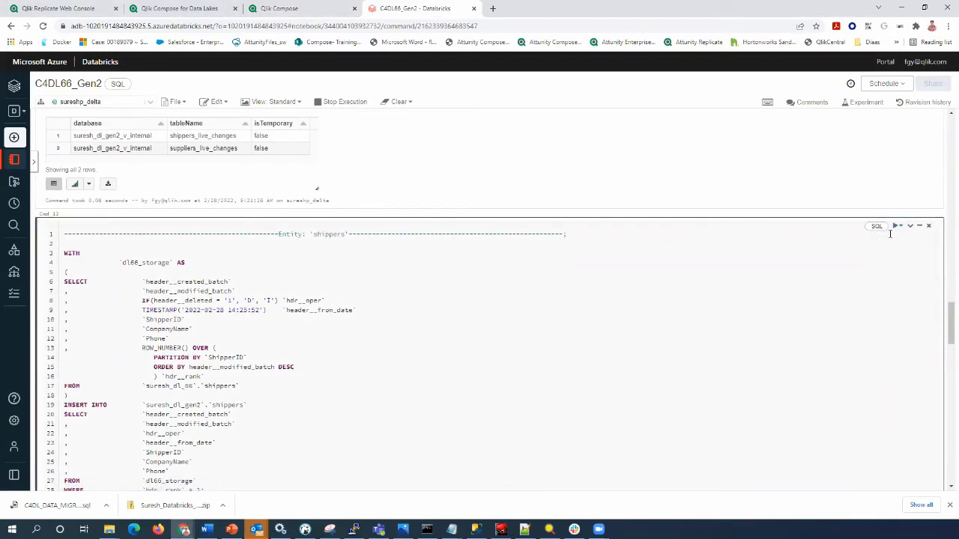
scroll(764, 265, down, 1)
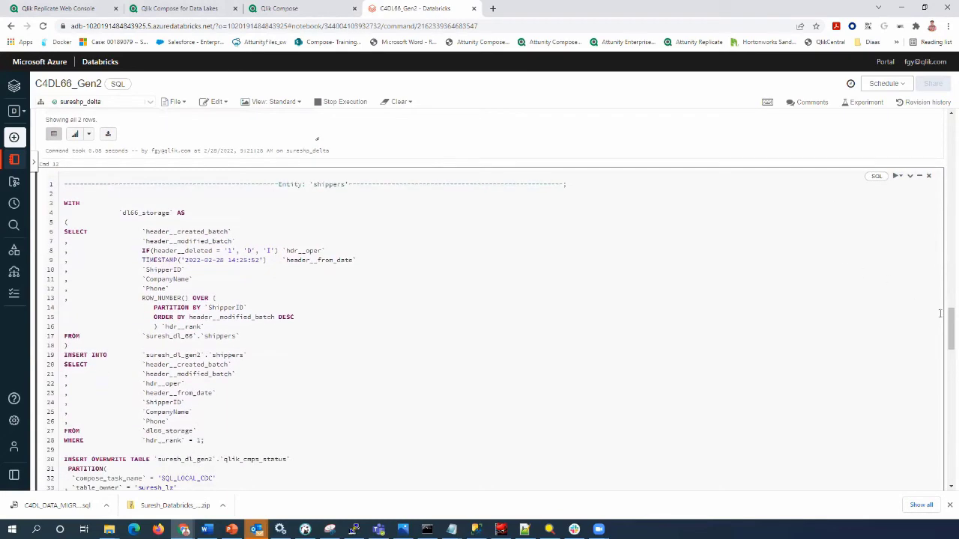
drag(948, 322, 946, 438)
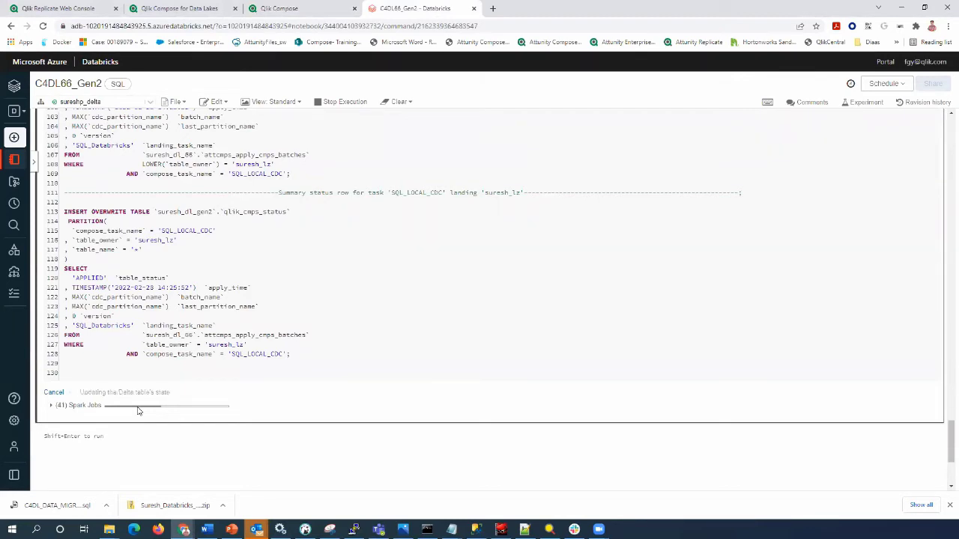
Rerun the Gen2 query on qlik_cmps_status and shippers and inspect the migrated UPS row's hdr__oper value
scroll(137, 411, up, 15)
click(169, 411)
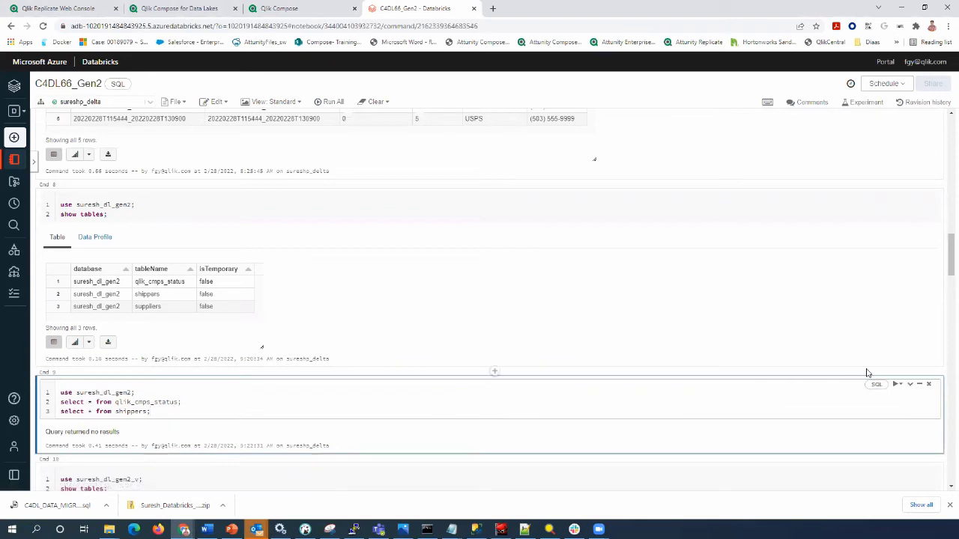
click(897, 384)
click(898, 399)
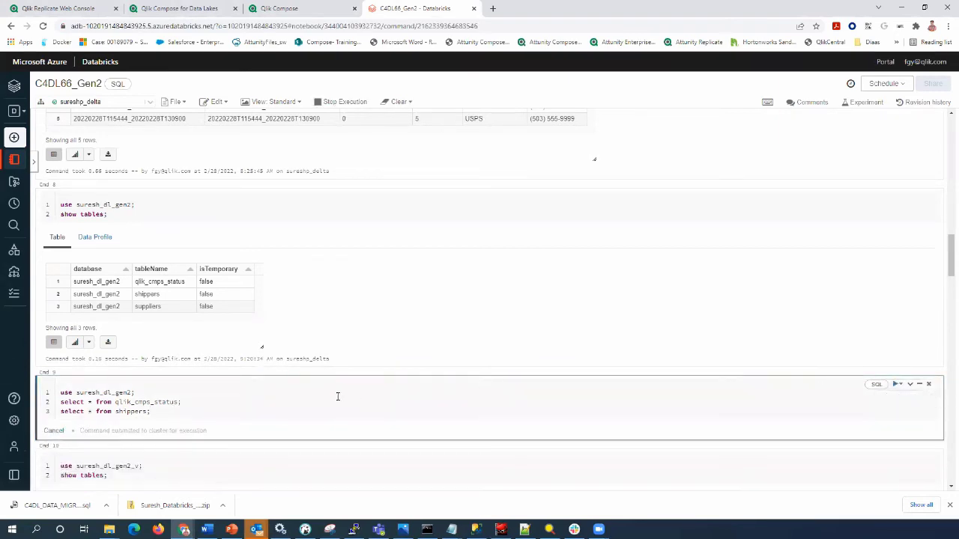
scroll(338, 397, down, 3)
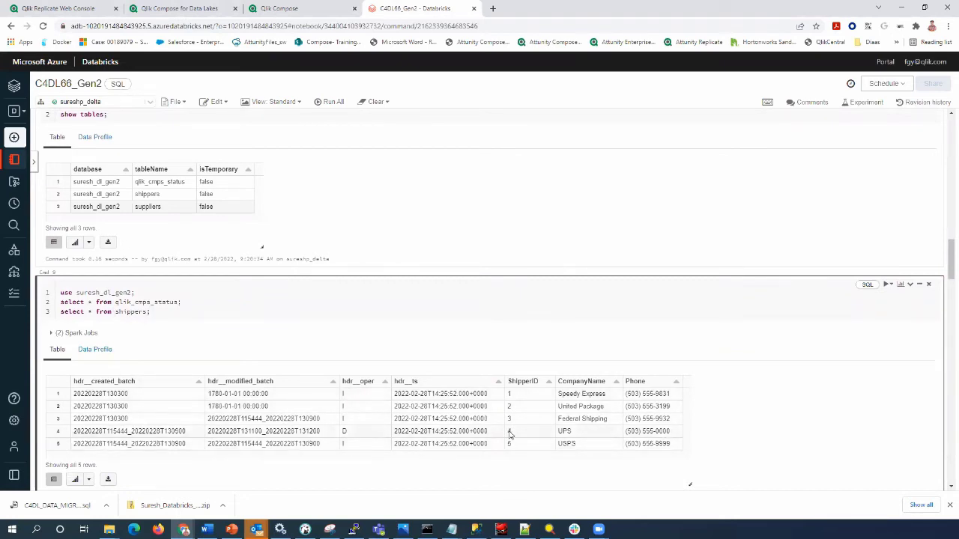
drag(567, 432, 397, 433)
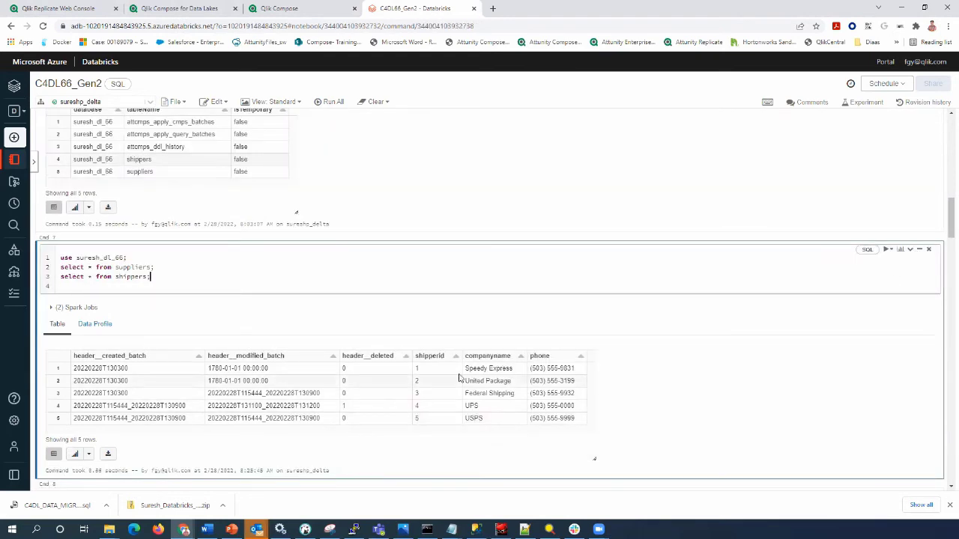
Switch to Qlik Compose 2021.8, open the SQL_LOCAL_CDC storage task of Suresh_Databricks_ODS and run it
scroll(370, 406, down, 3)
scroll(370, 406, down, 3)
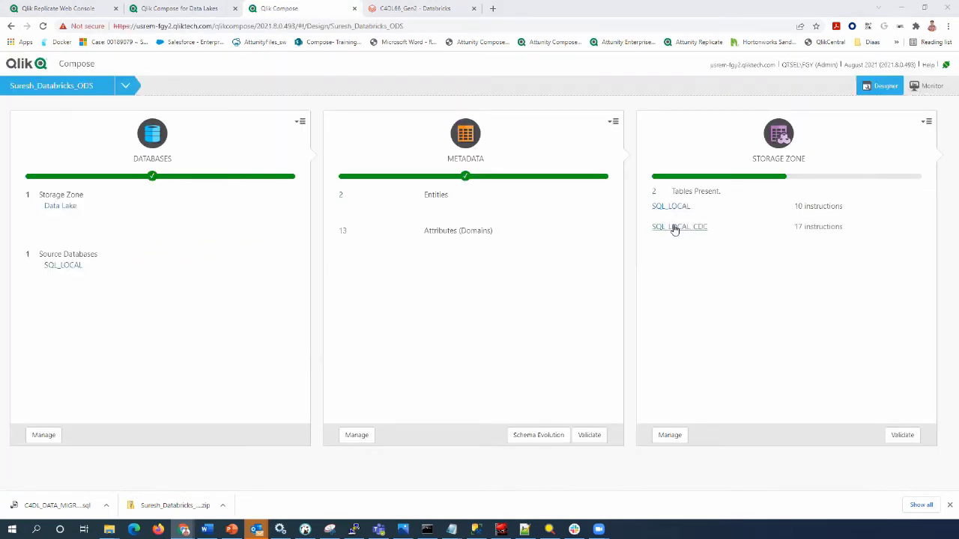
click(675, 227)
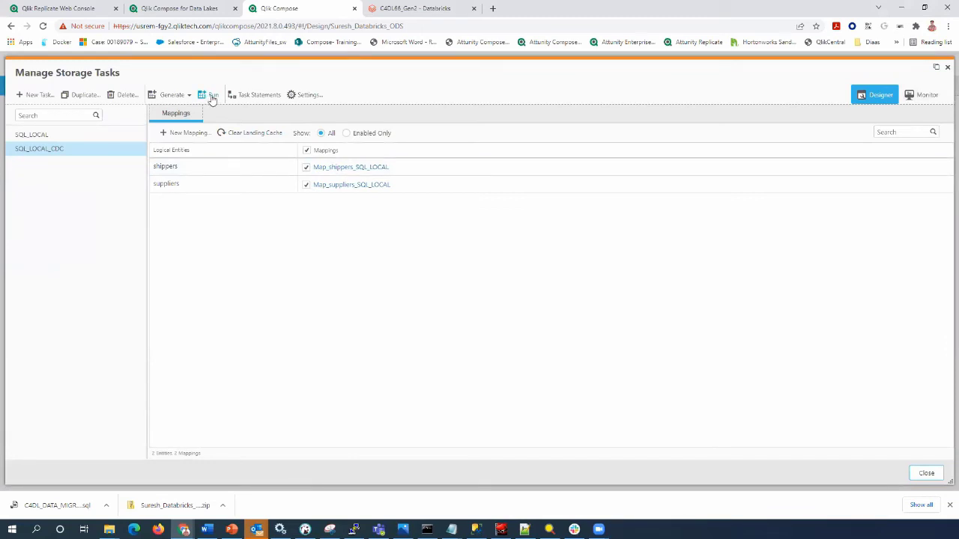
click(212, 96)
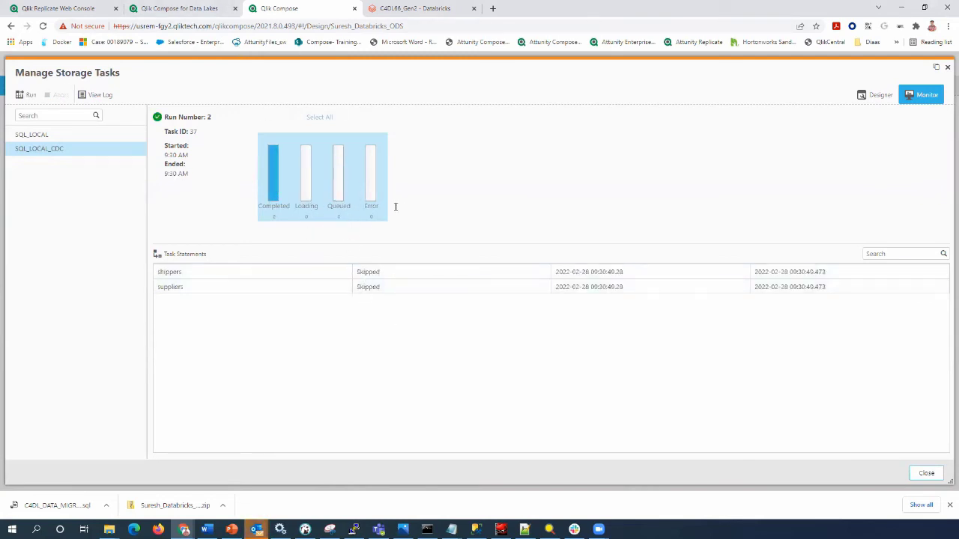
Switch to Compose for Data Lakes 6.6, open its SQL_LOCAL_CDC data storage task and run it
click(206, 8)
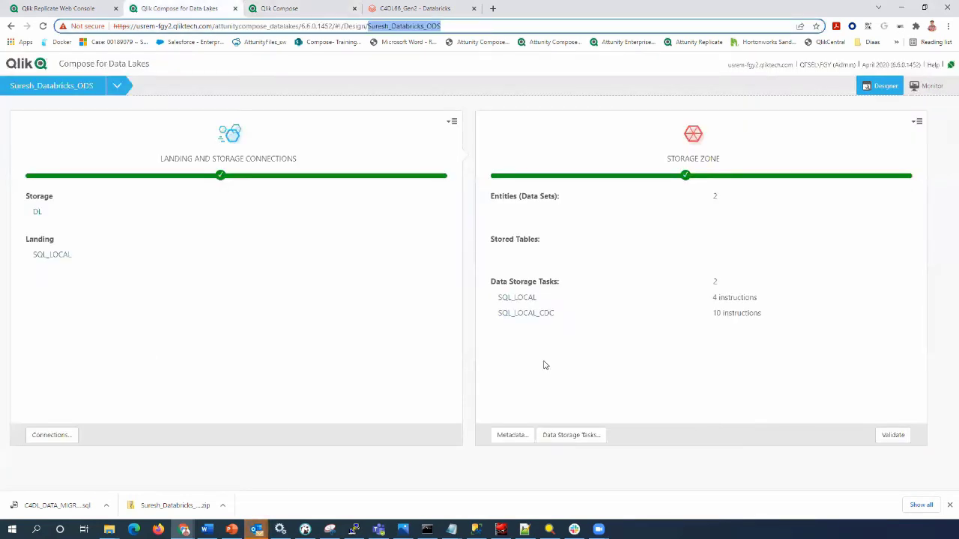
click(544, 314)
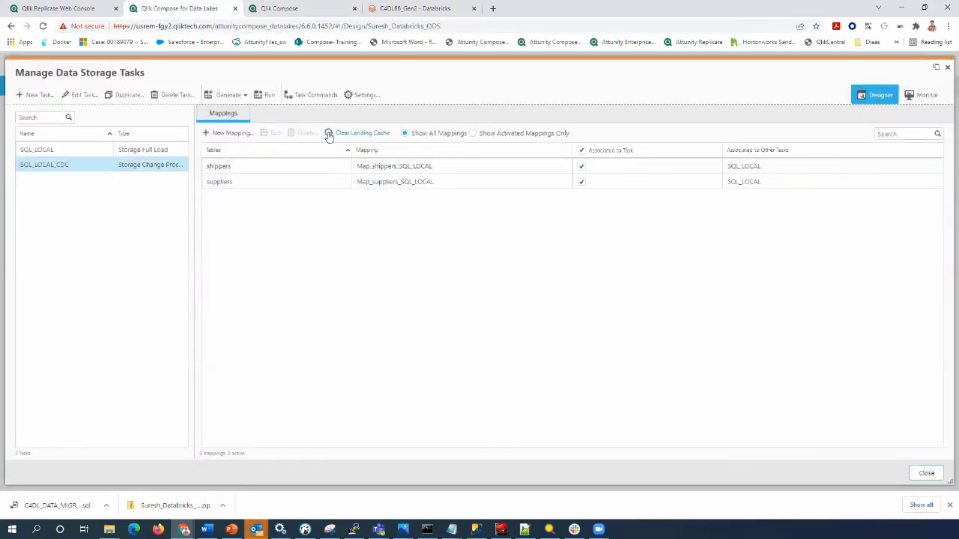
click(268, 95)
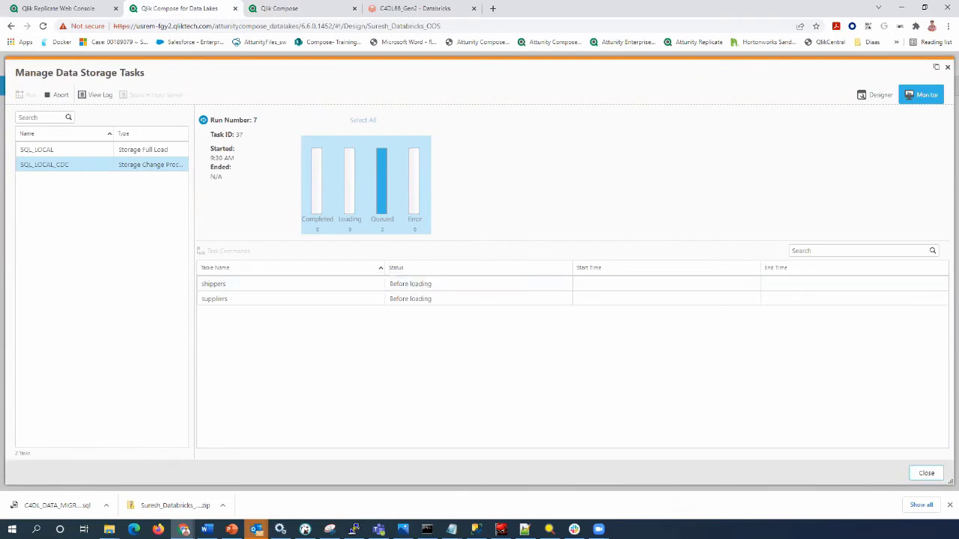
Return to the C4DL66_Gen2 Databricks notebook and rerun the suresh_lz landing zone query cell that ends with shippers__ct
key(alt+Tab)
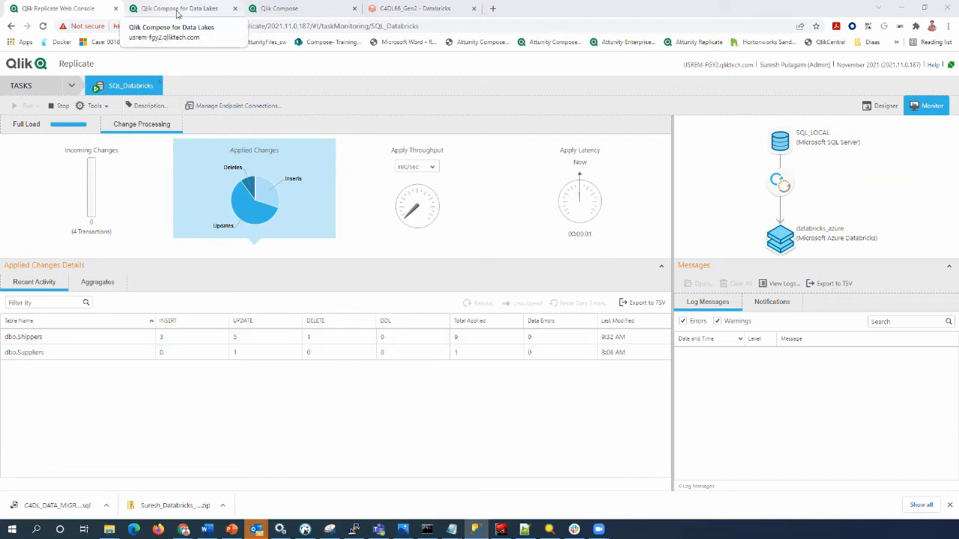
click(409, 14)
scroll(263, 269, up, 10)
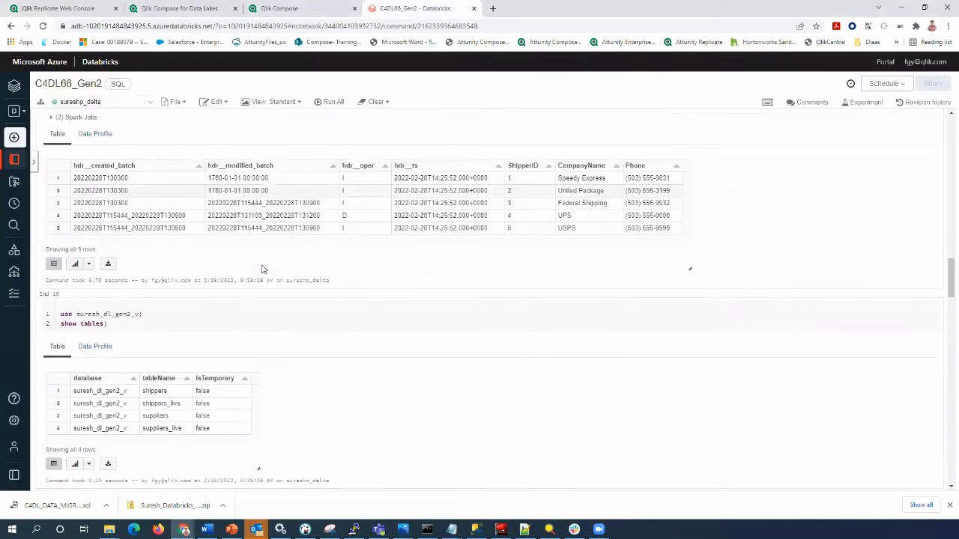
scroll(242, 275, up, 5)
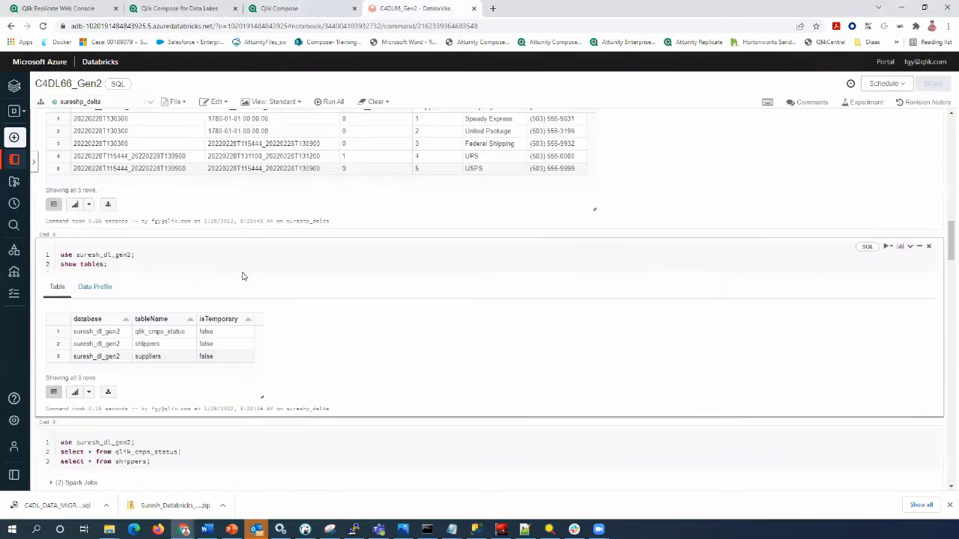
scroll(232, 273, up, 3)
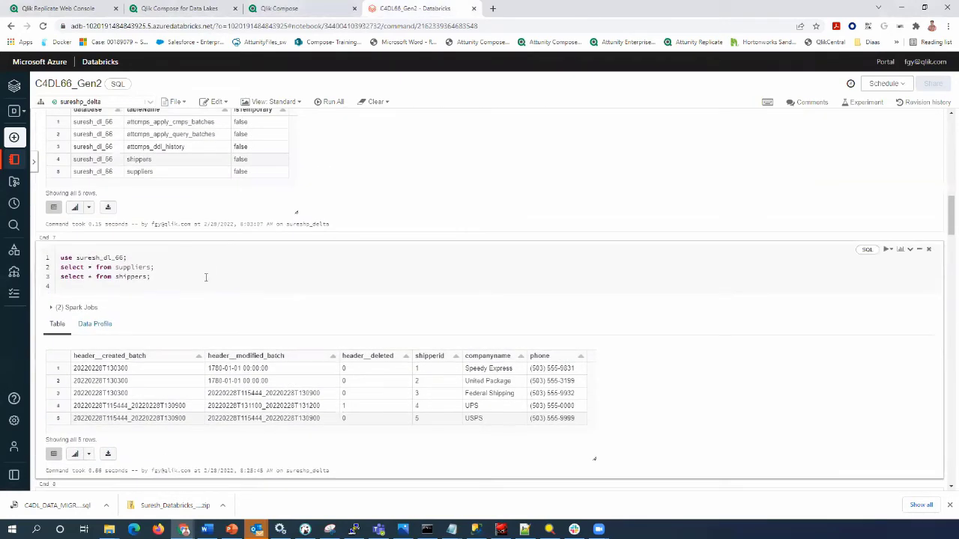
scroll(206, 277, up, 10)
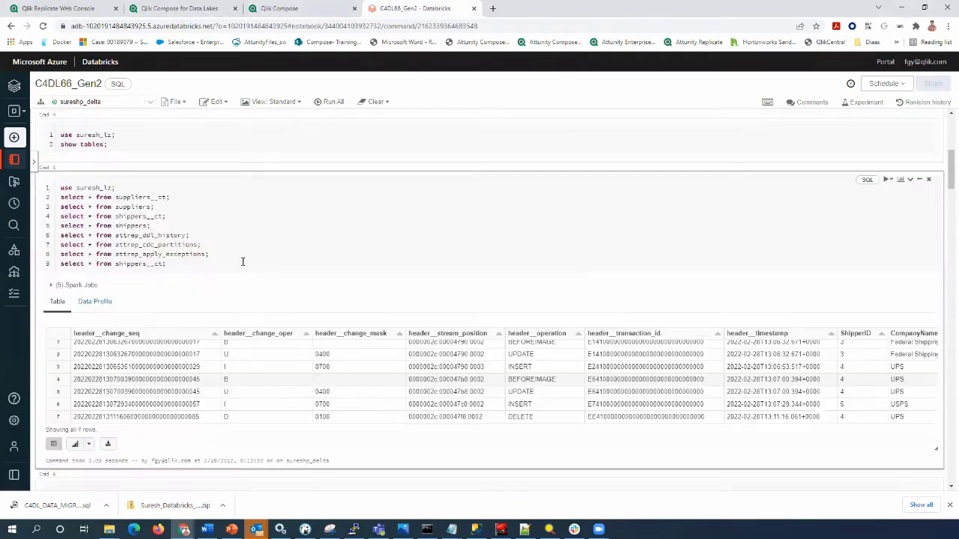
click(242, 261)
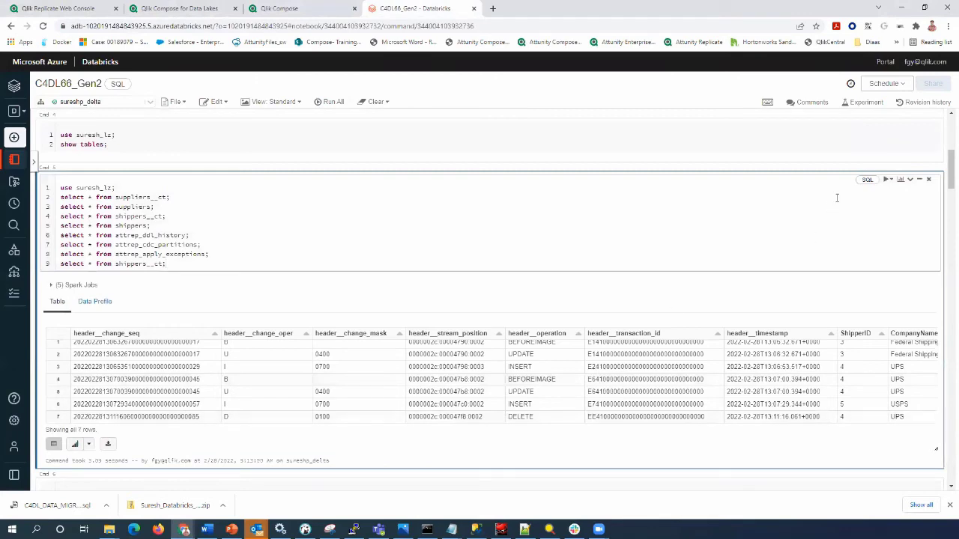
click(890, 180)
click(895, 172)
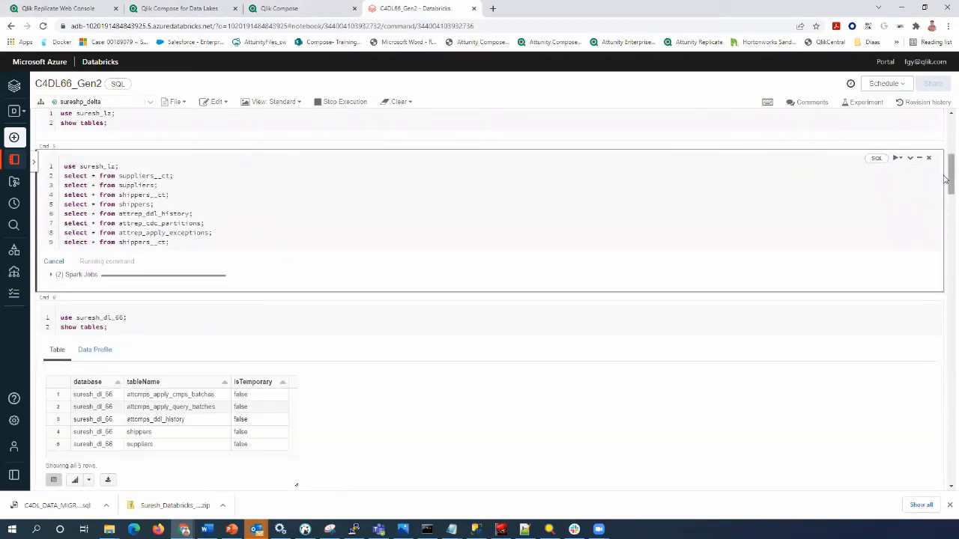
Examine the shippers__ct change rows for the new FedEx and USPS operations, including the CompanyName and Phone columns
scroll(945, 180, down, 1)
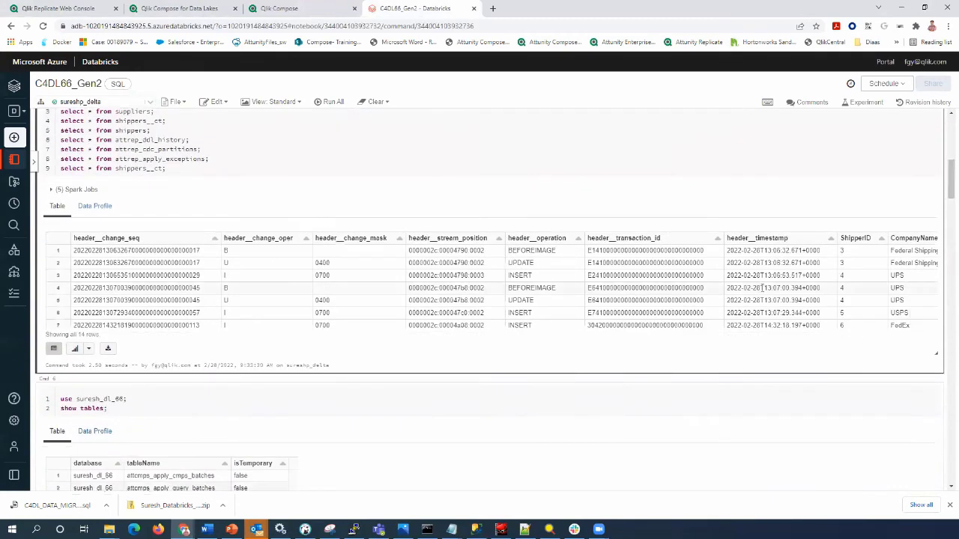
scroll(725, 314, down, 1)
scroll(725, 315, down, 5)
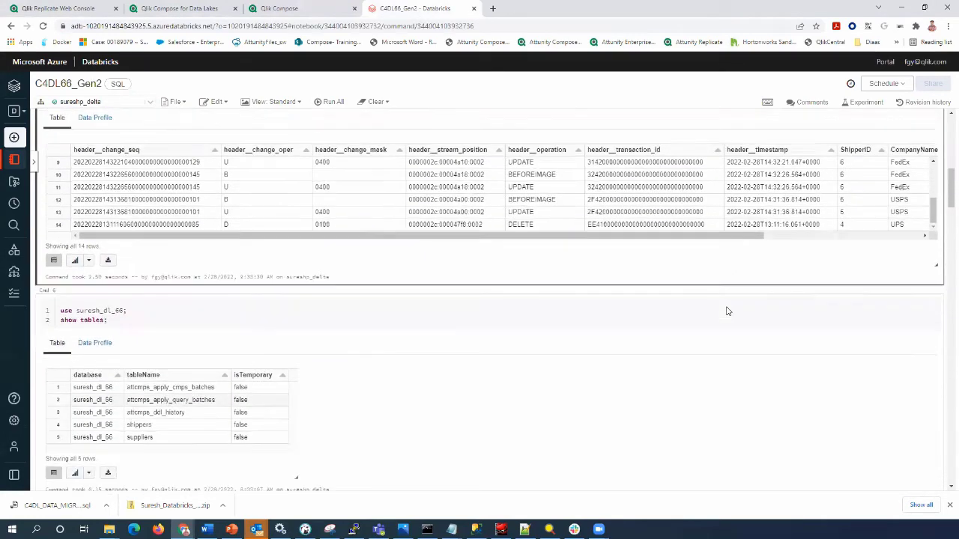
drag(762, 226, 819, 229)
scroll(861, 195, up, 2)
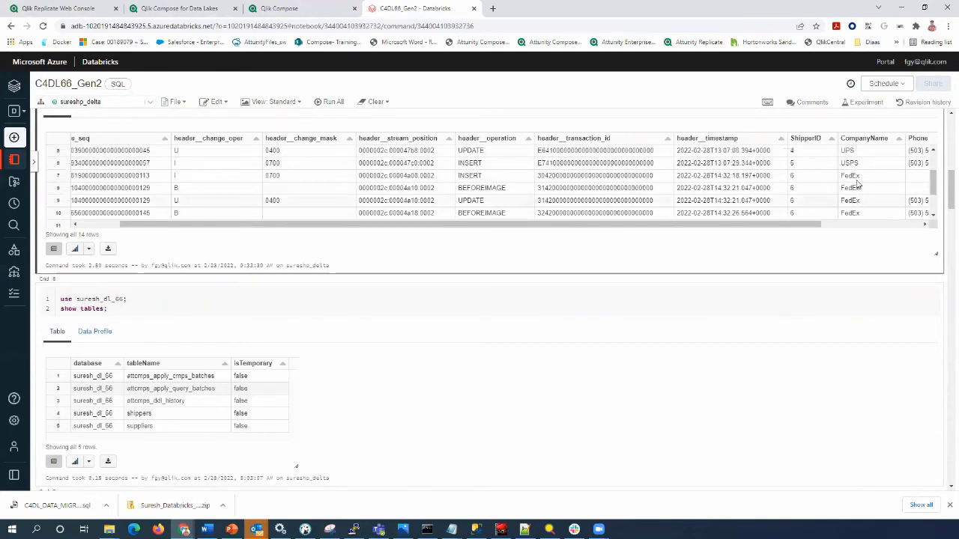
scroll(934, 187, down, 2)
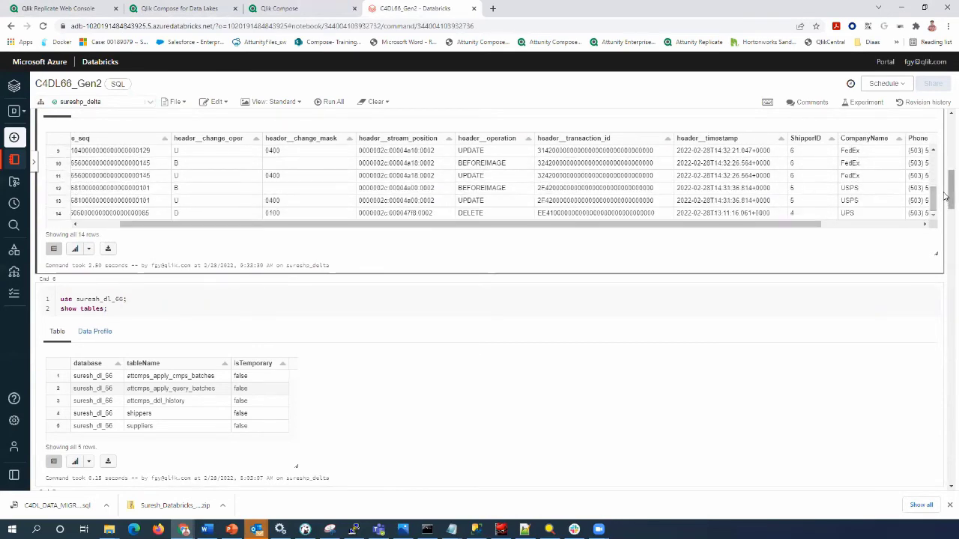
scroll(945, 202, down, 1)
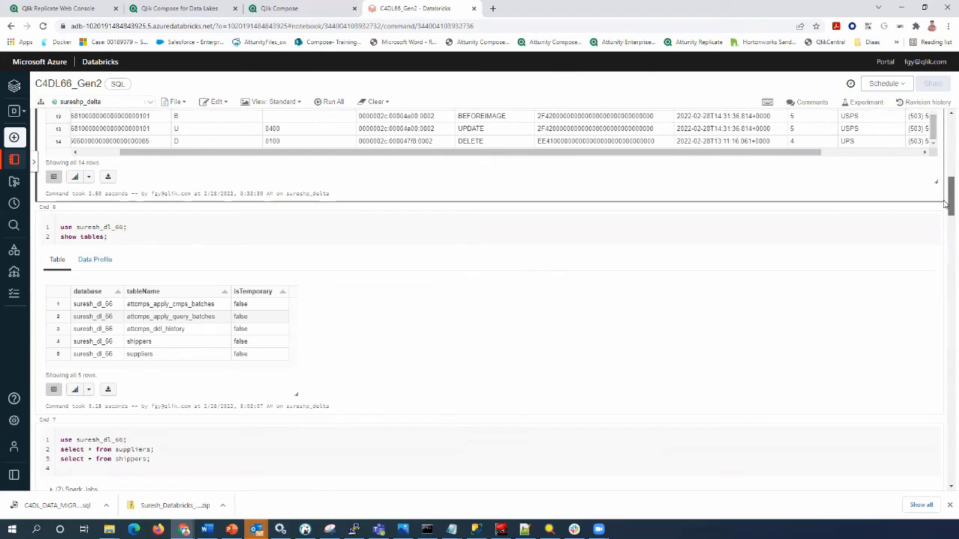
scroll(945, 202, up, 3)
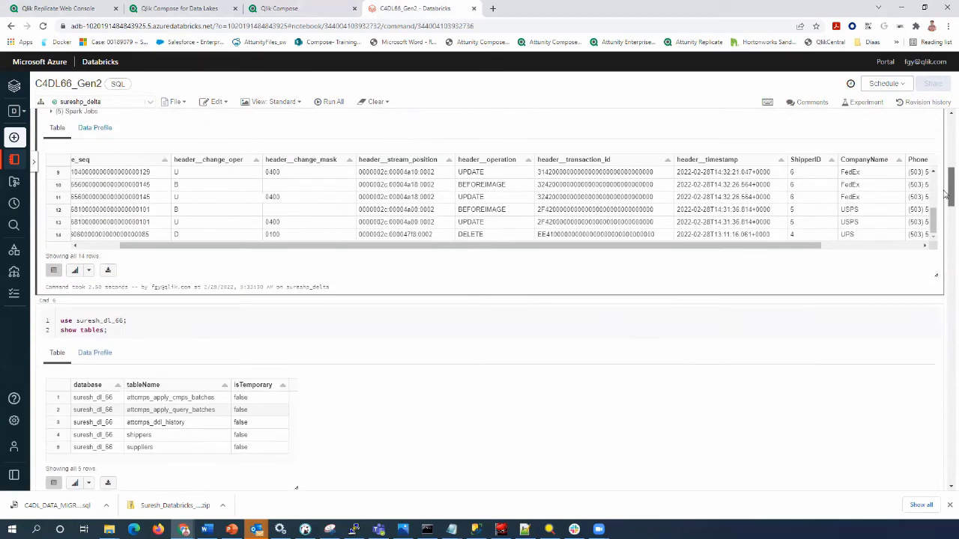
scroll(946, 201, down, 2)
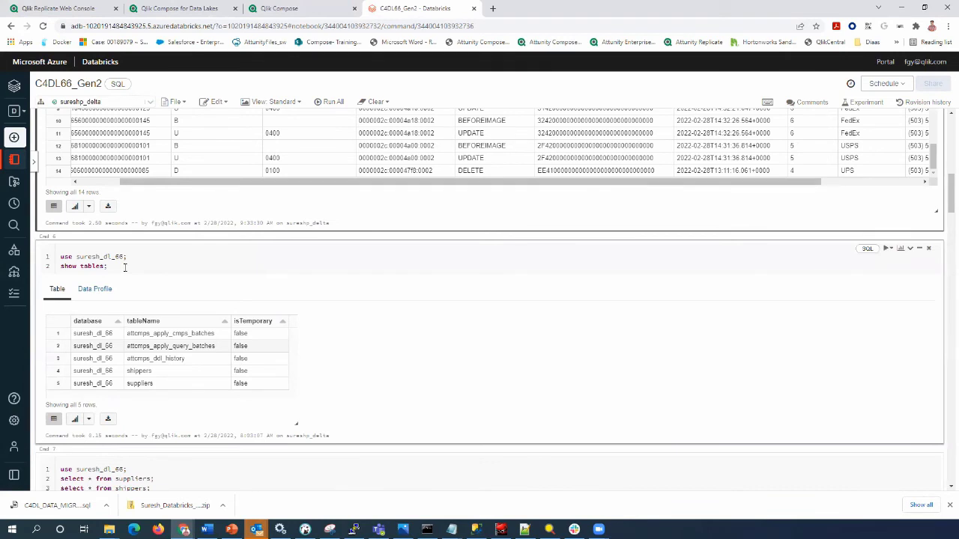
Rerun the suresh_dl_66 query on suppliers and shippers and check the resulting shippers rows
scroll(126, 405, down, 2)
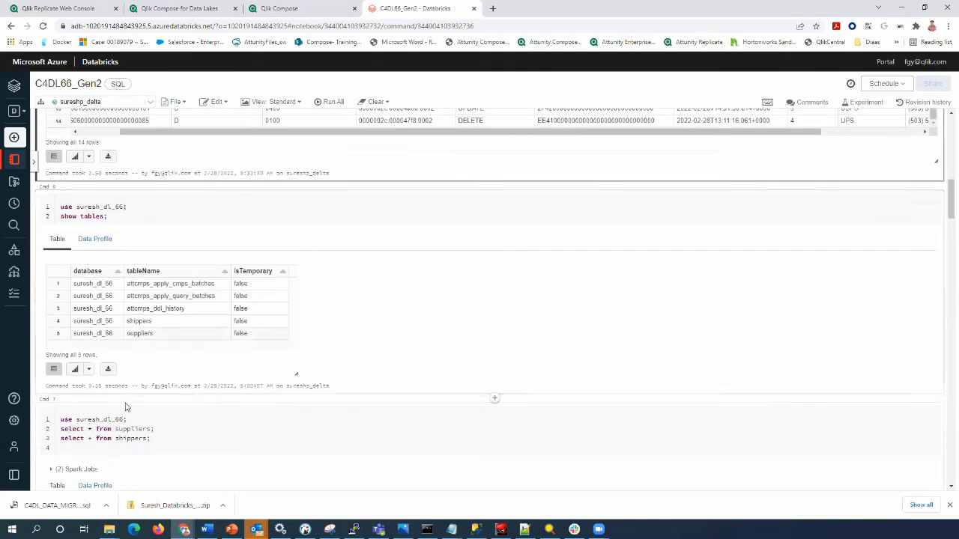
click(182, 389)
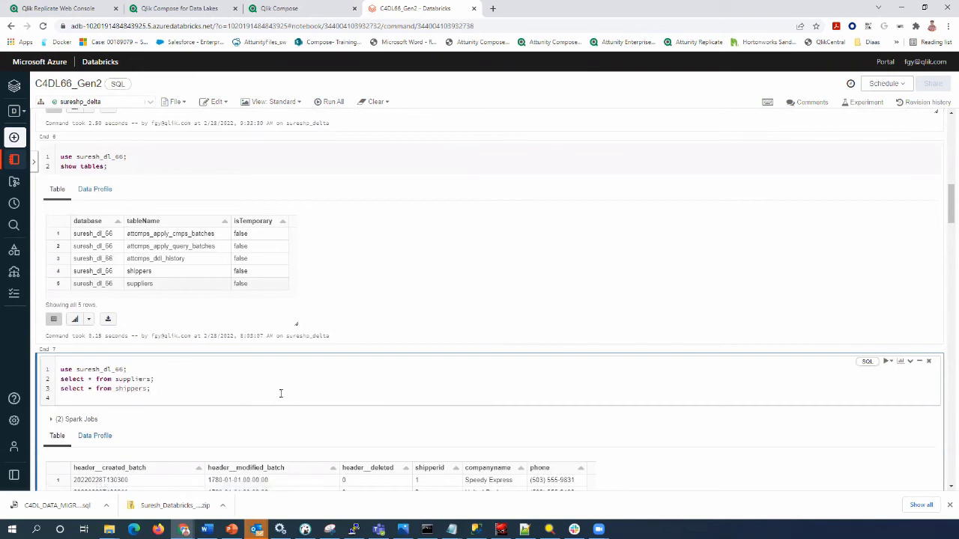
scroll(571, 322, down, 1)
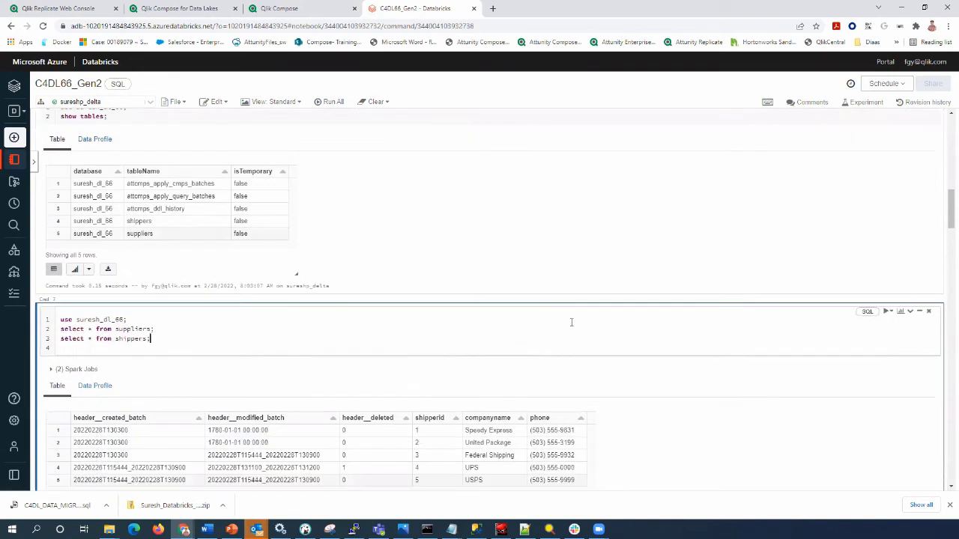
click(887, 313)
click(898, 327)
scroll(698, 184, down, 4)
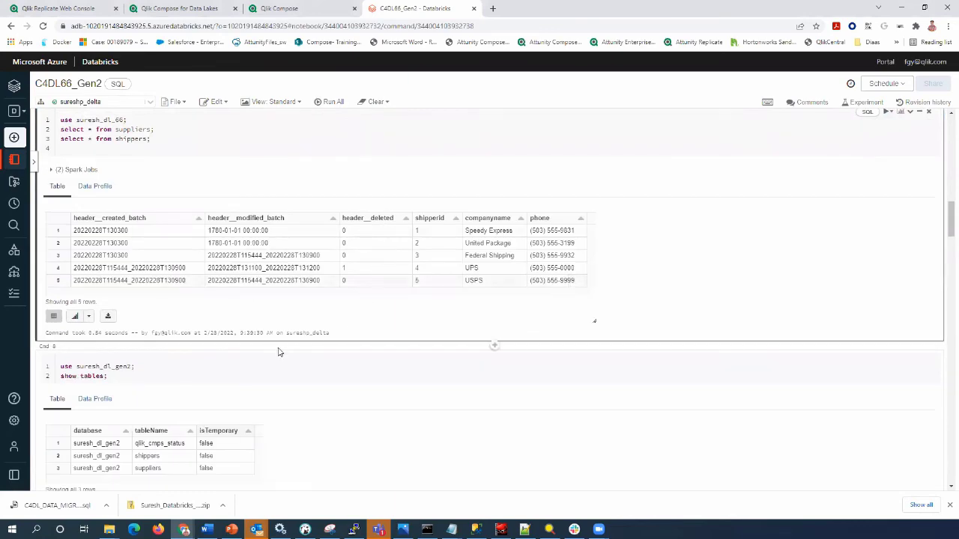
scroll(262, 360, down, 2)
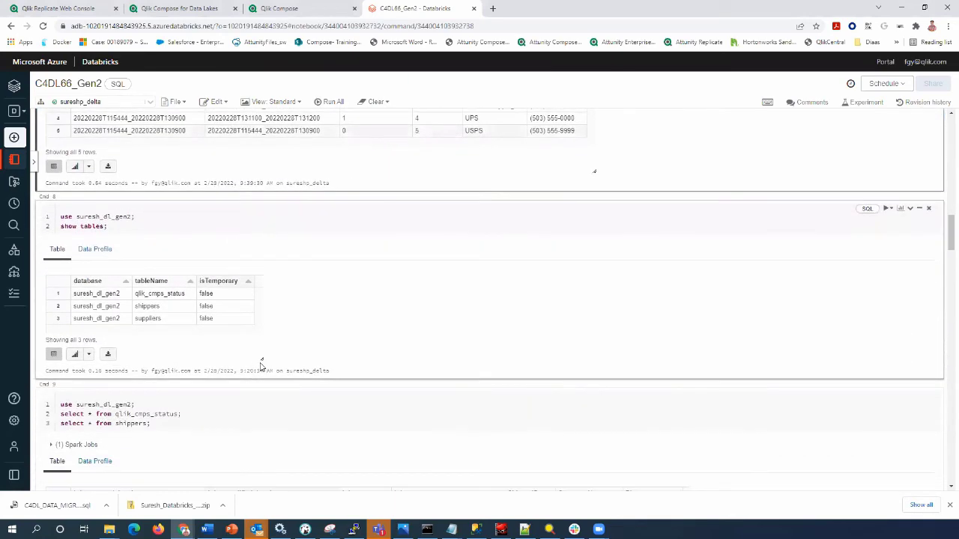
Rerun the suresh_dl_gen2 query on qlik_cmps_status and shippers and review the shippers rows
scroll(260, 365, down, 3)
click(213, 328)
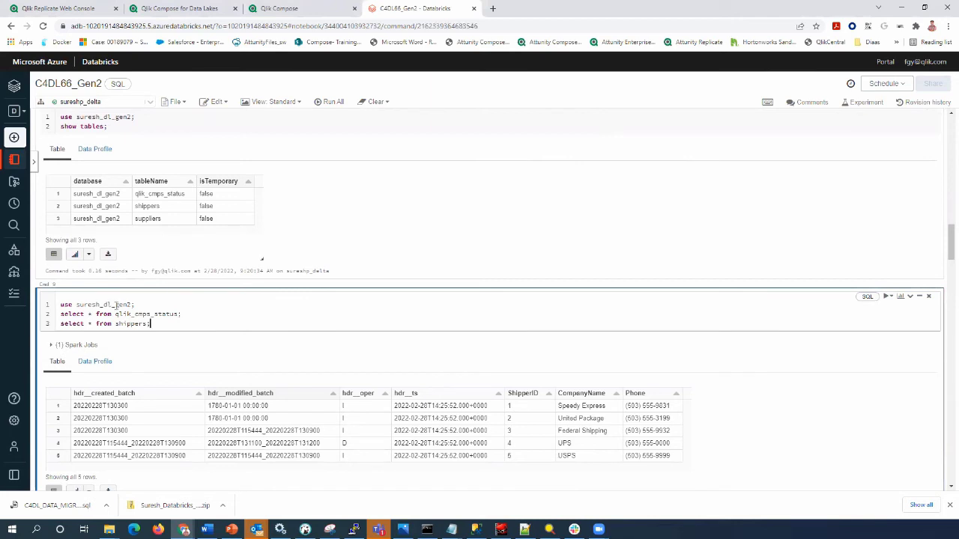
click(886, 297)
click(891, 310)
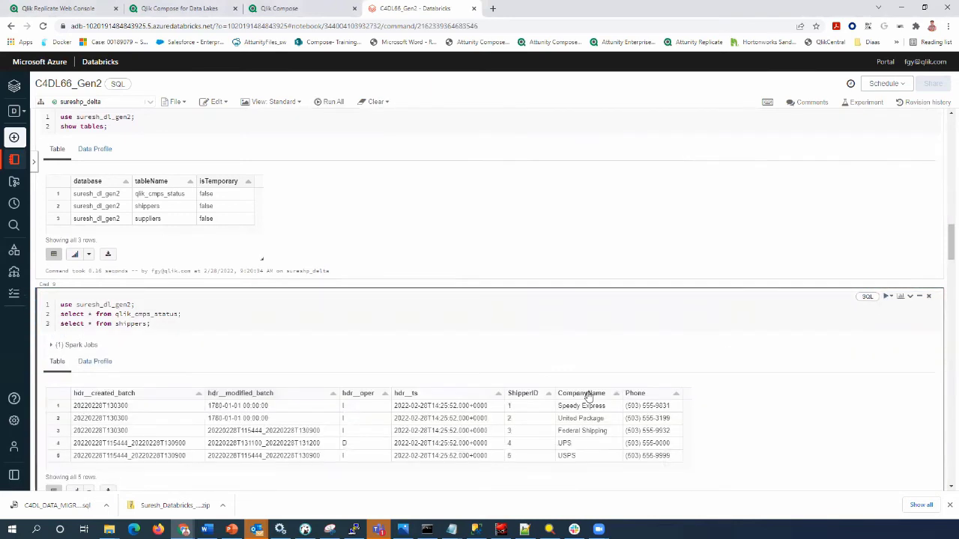
scroll(534, 435, down, 1)
scroll(529, 420, down, 4)
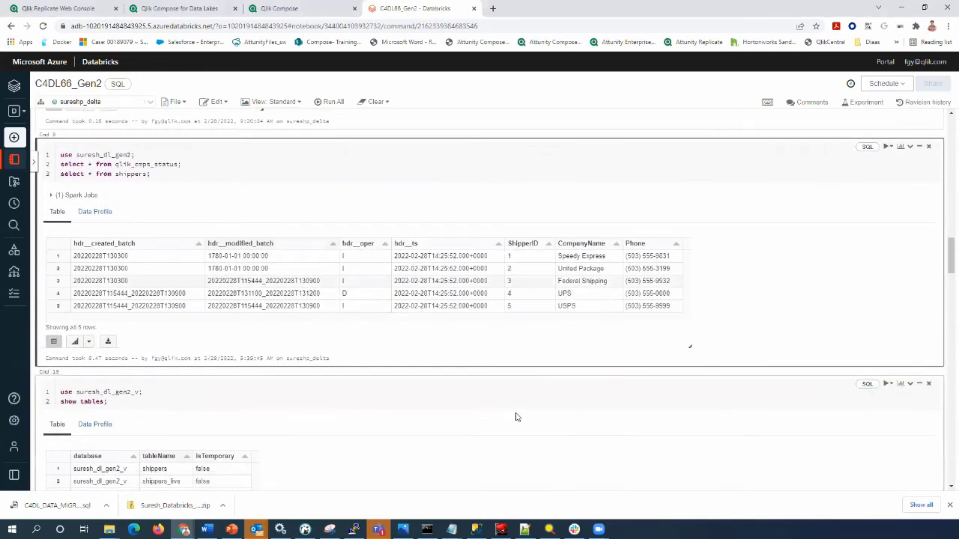
Review the list of tables and live views in the suresh_dl_gen2_v database
scroll(157, 346, down, 2)
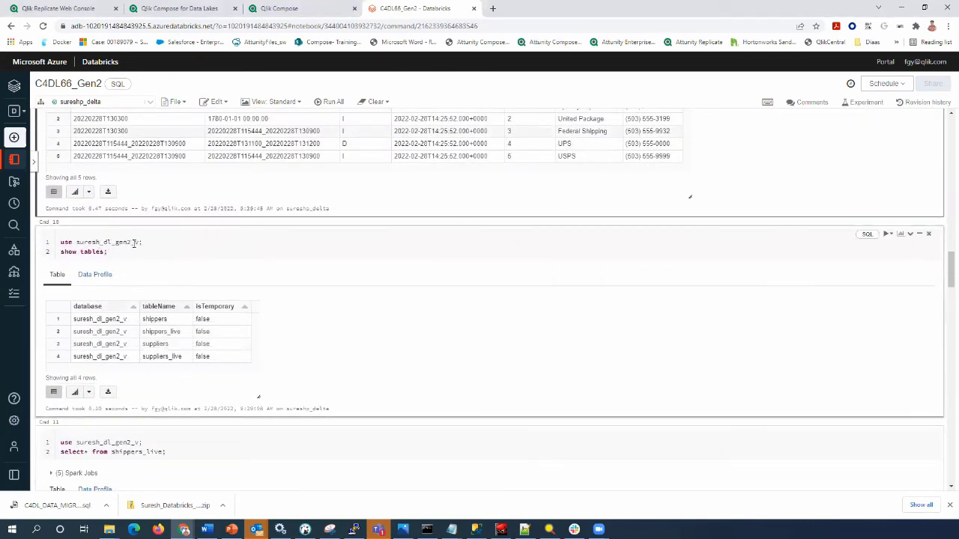
click(89, 451)
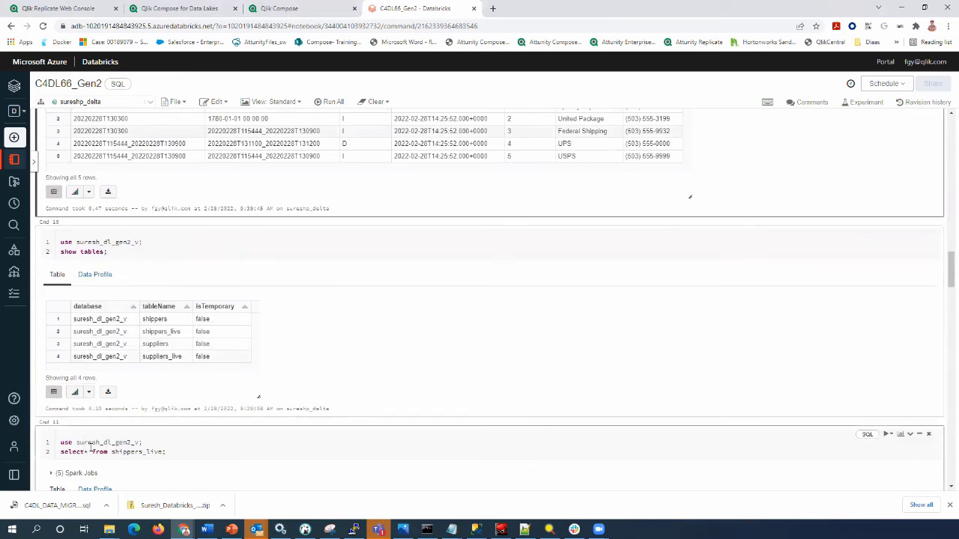
scroll(90, 448, down, 5)
scroll(161, 342, up, 4)
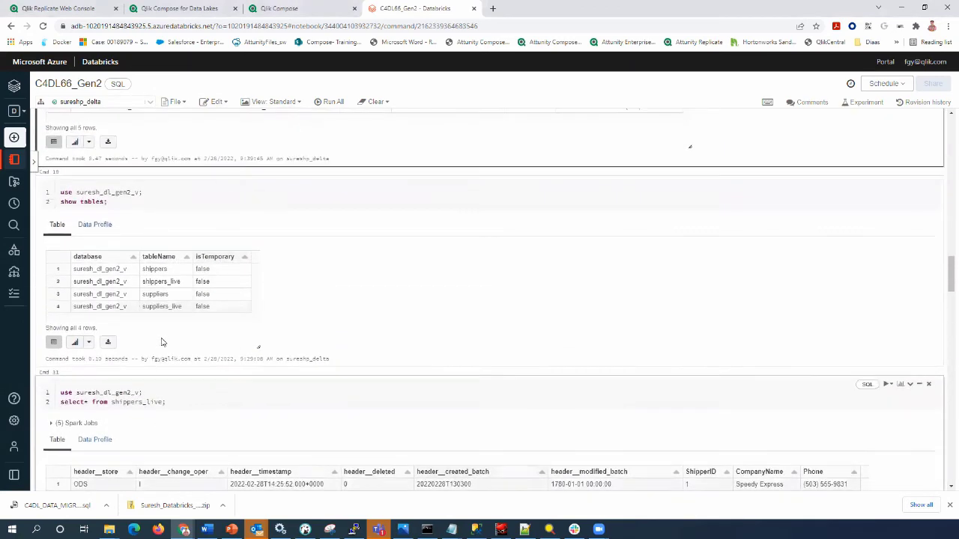
click(165, 306)
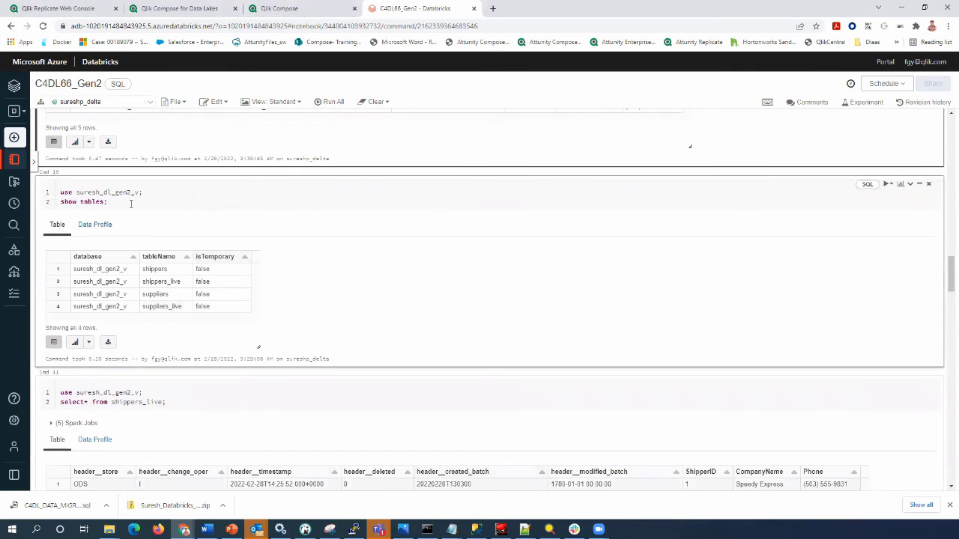
click(130, 203)
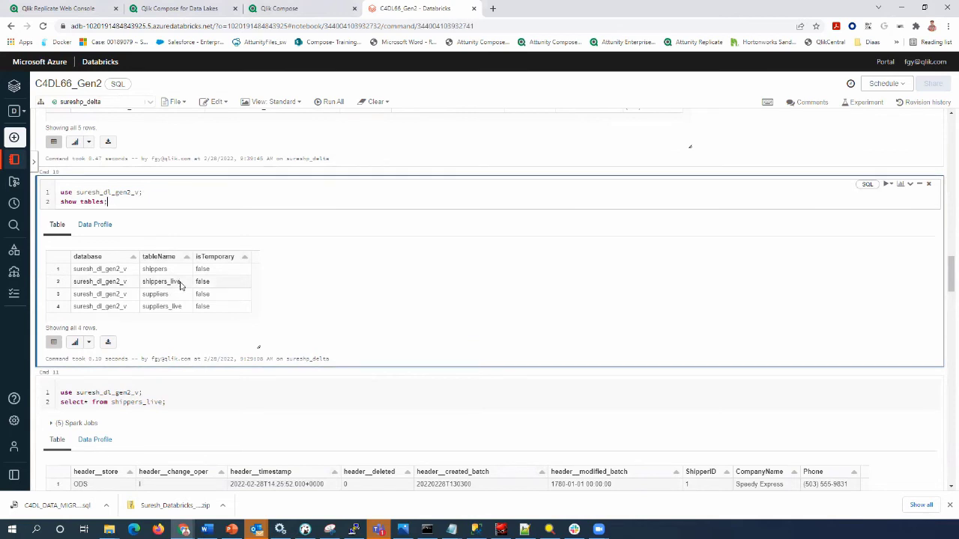
Rerun the suresh_dl_gen2_v query on shippers_live and check the UPS, USPS and FedEx rows
scroll(168, 285, down, 2)
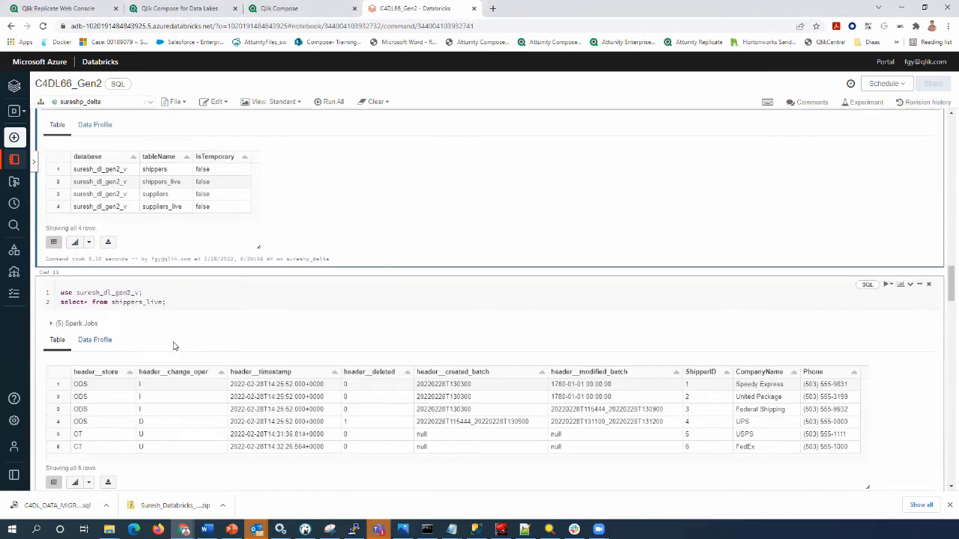
click(192, 302)
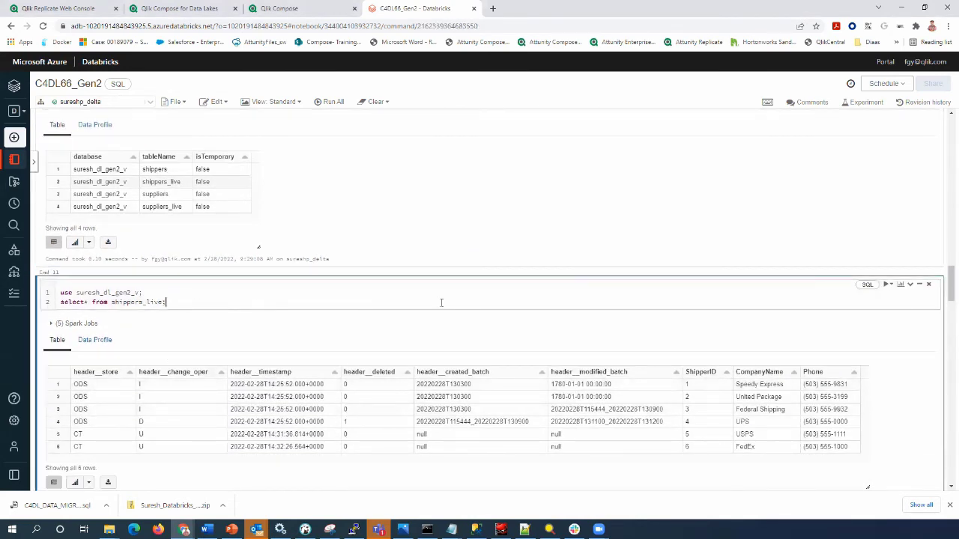
click(888, 284)
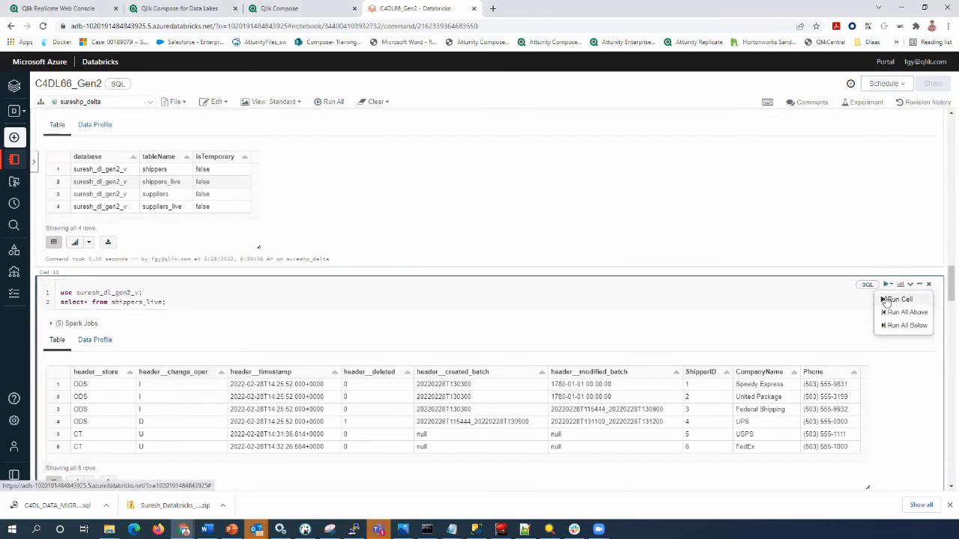
click(899, 299)
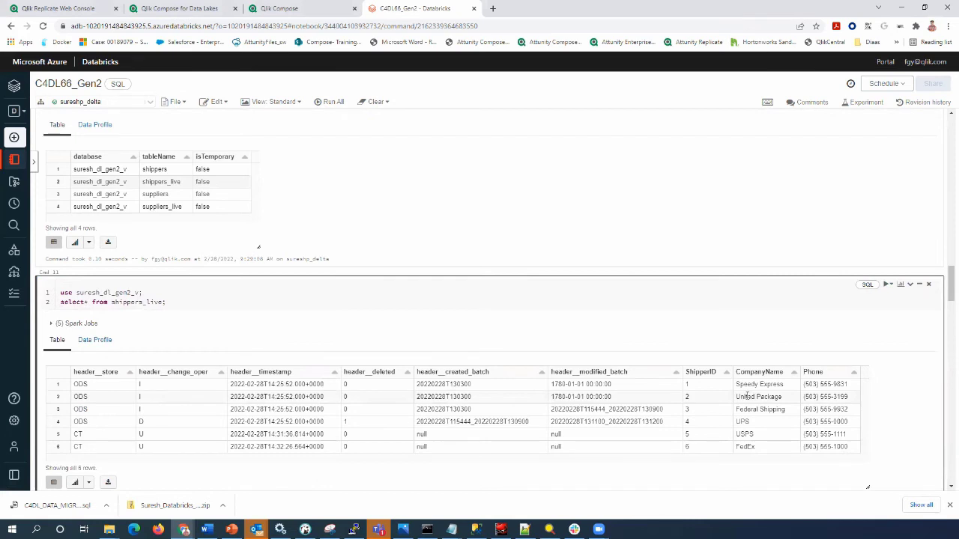
drag(757, 448, 734, 423)
Review the suresh_dl_gen2_v_internal table list and examine the USPS and FedEx change rows in the shippers_live_changes result
scroll(764, 434, down, 4)
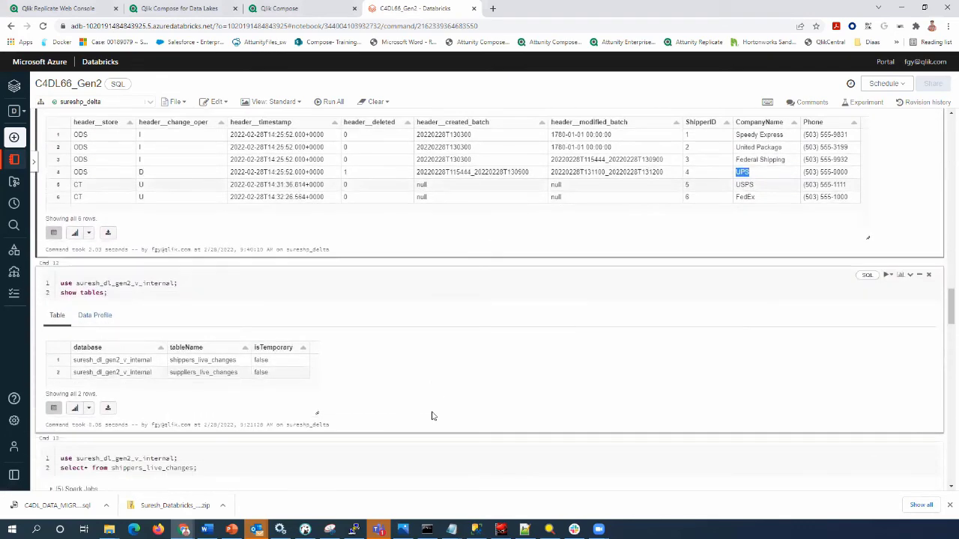
click(193, 296)
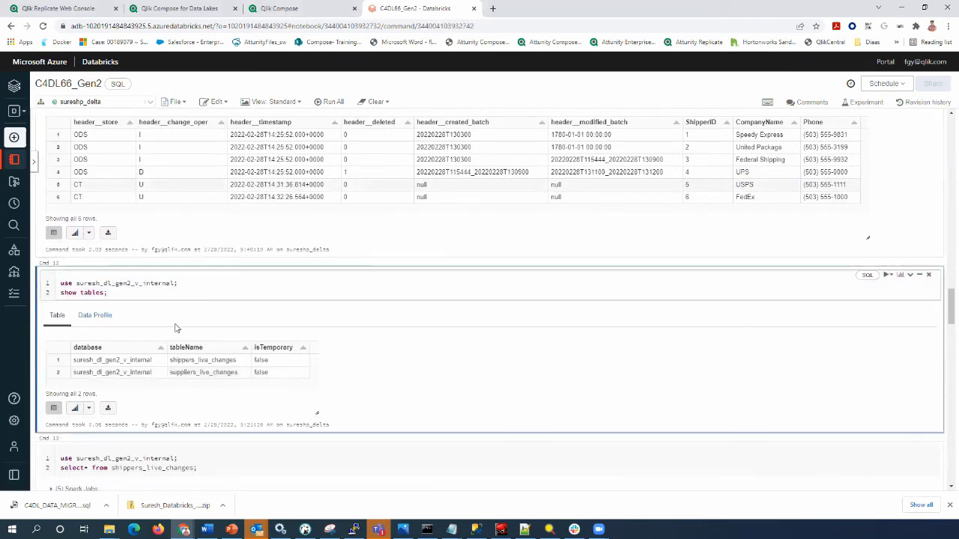
scroll(224, 359, down, 3)
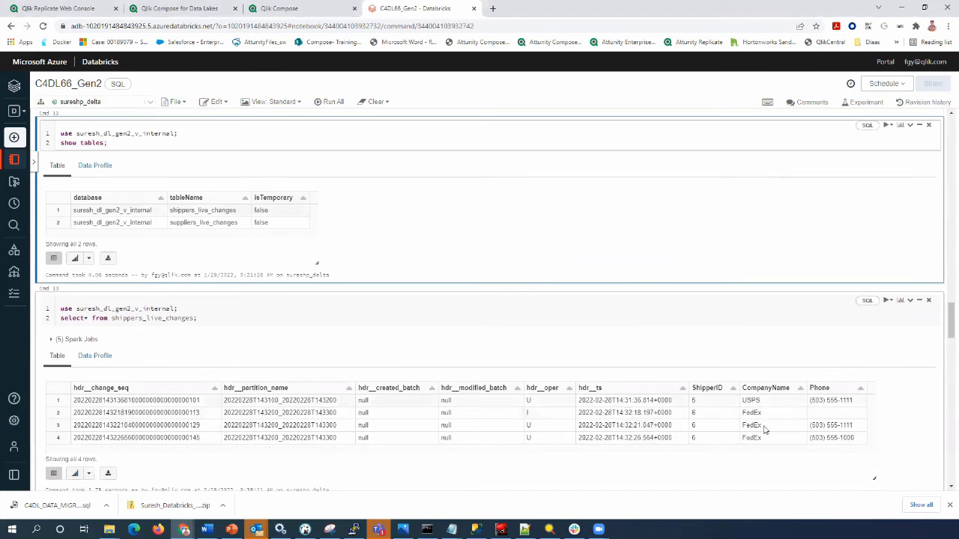
drag(768, 406, 767, 432)
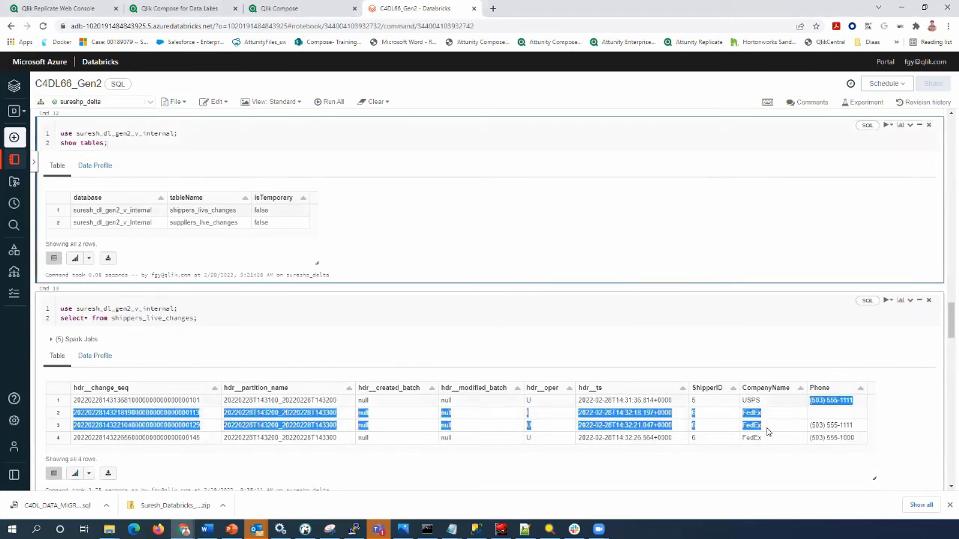
click(794, 435)
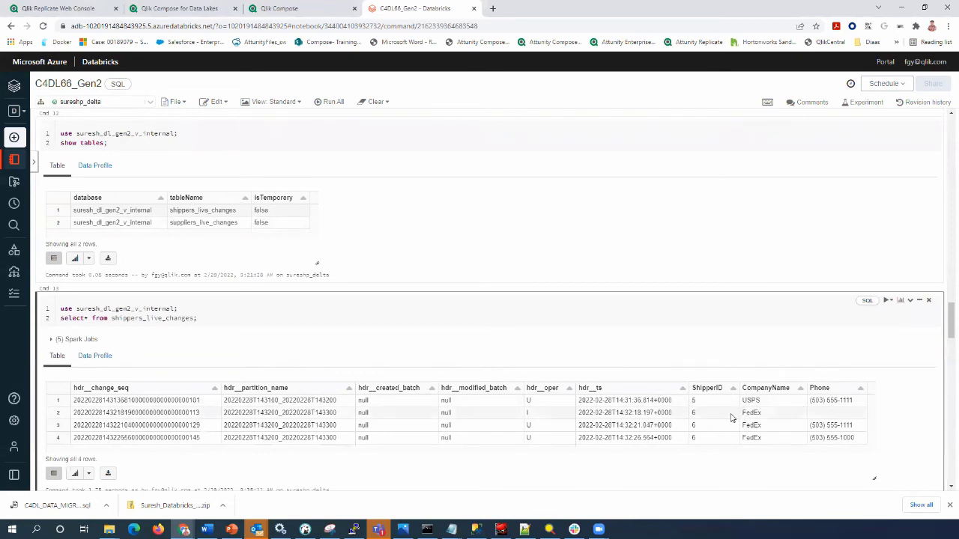
scroll(463, 426, up, 1)
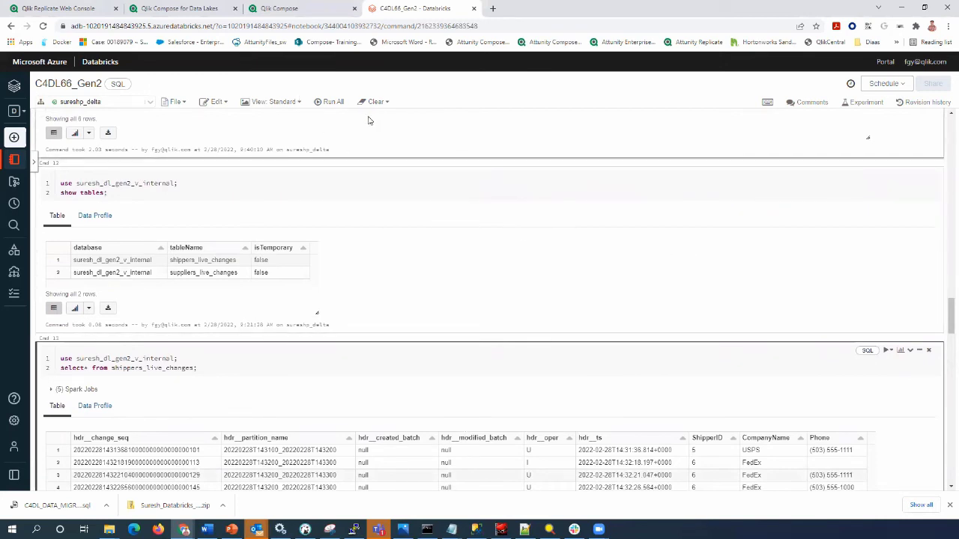
Run the SQL_LOCAL_CDC storage task in both Qlik Compose for Data Lakes and Qlik Compose
click(177, 11)
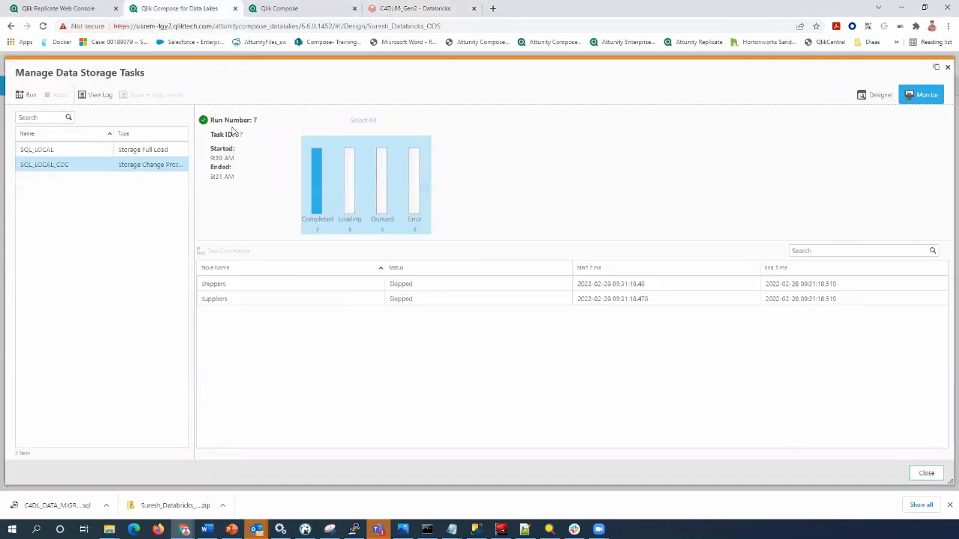
click(30, 99)
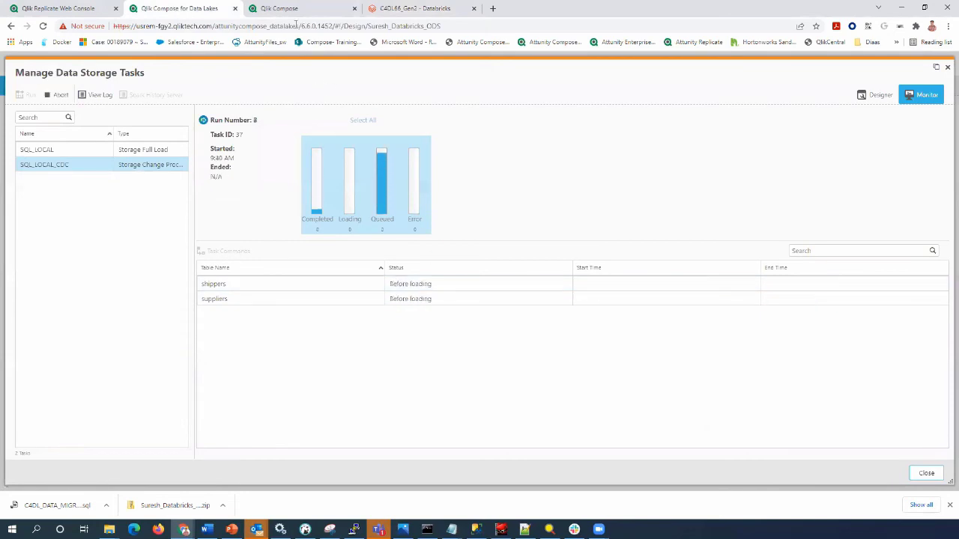
click(292, 10)
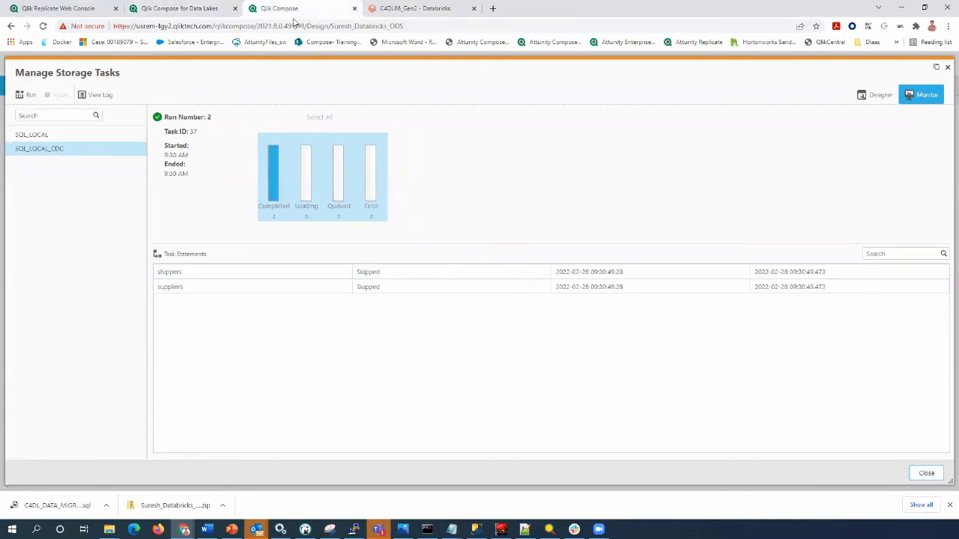
click(36, 99)
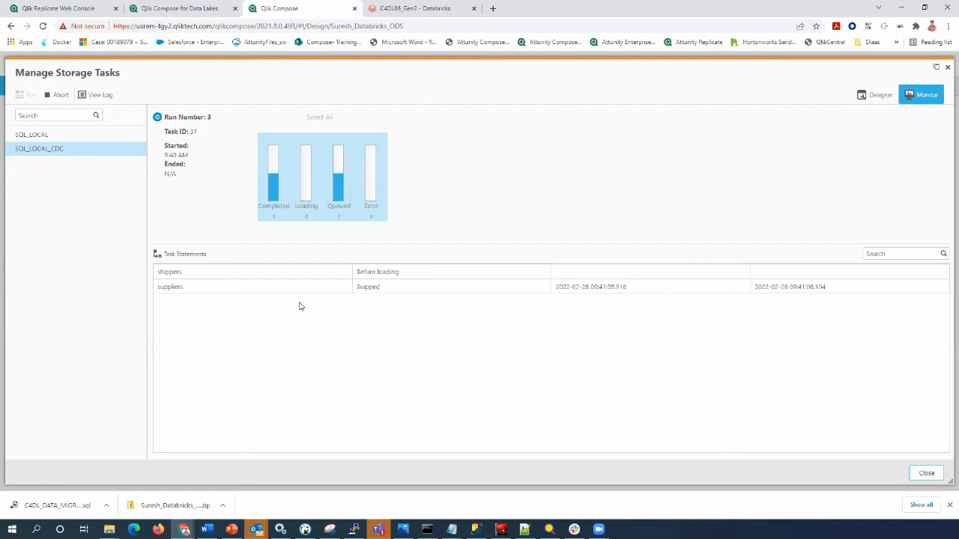
Check the shippers and suppliers load statuses of the SQL_LOCAL_CDC run in Qlik Compose and Compose for Data Lakes
double_click(389, 289)
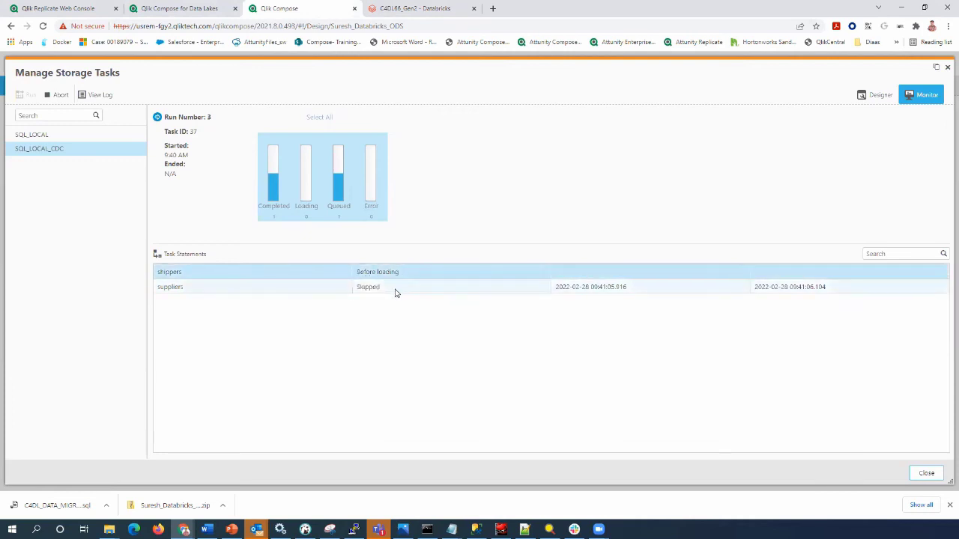
double_click(367, 287)
triple_click(393, 273)
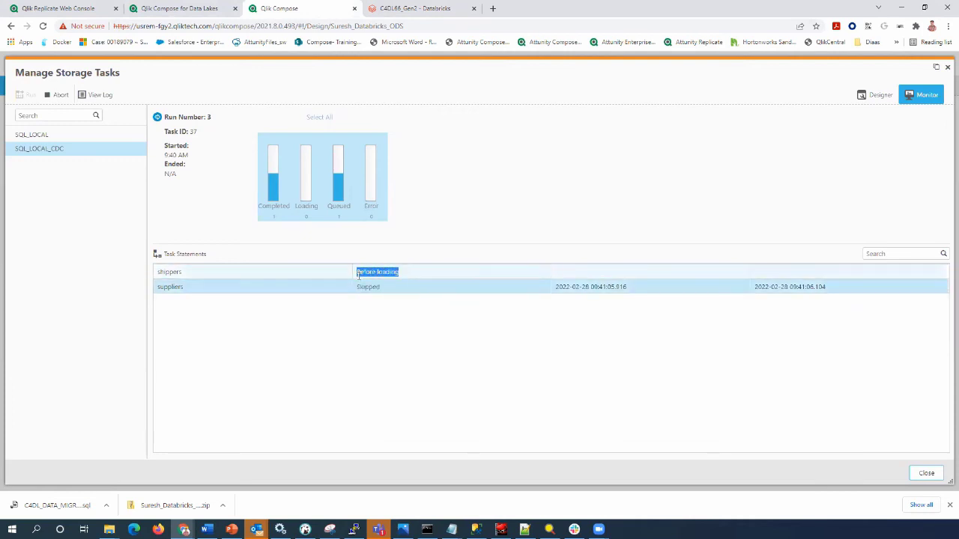
double_click(362, 273)
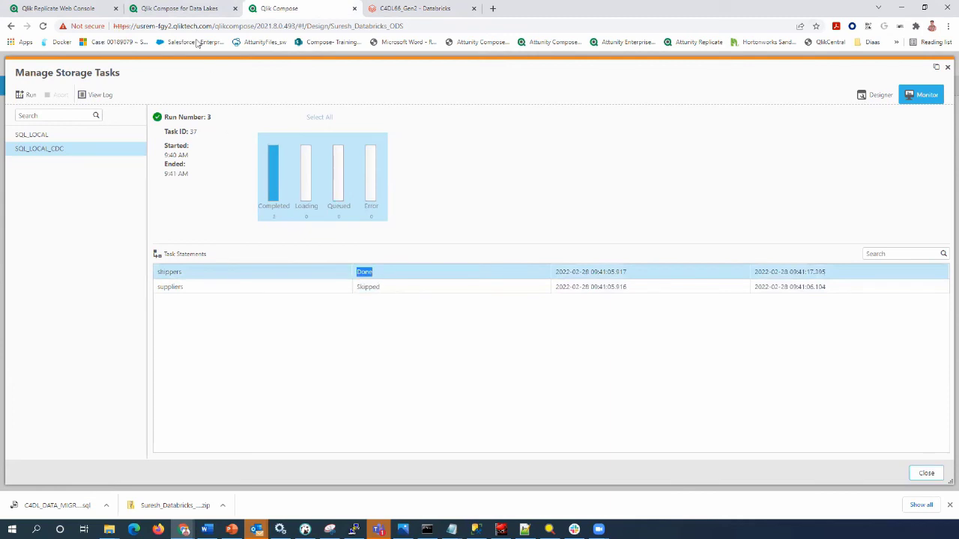
click(172, 8)
drag(412, 283, 385, 288)
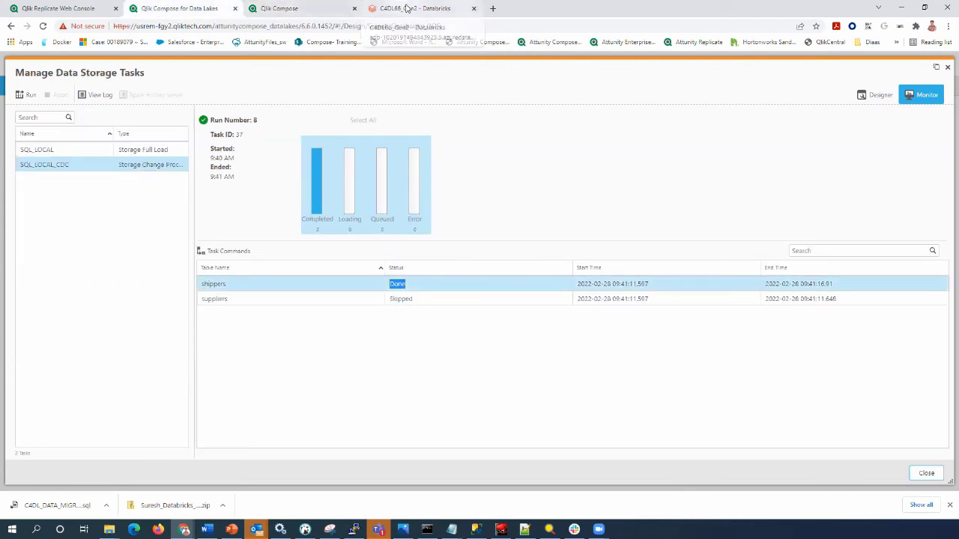
Return to the C4DL66_Gen2 Databricks notebook, rerun the suresh_dl_66 suppliers and shippers query, and check for the FedEx row
click(409, 9)
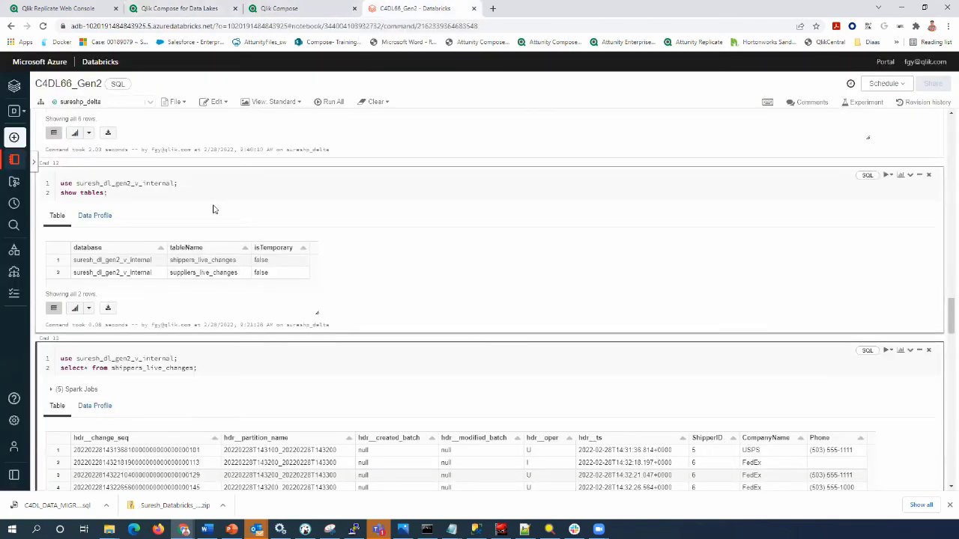
scroll(212, 209, up, 10)
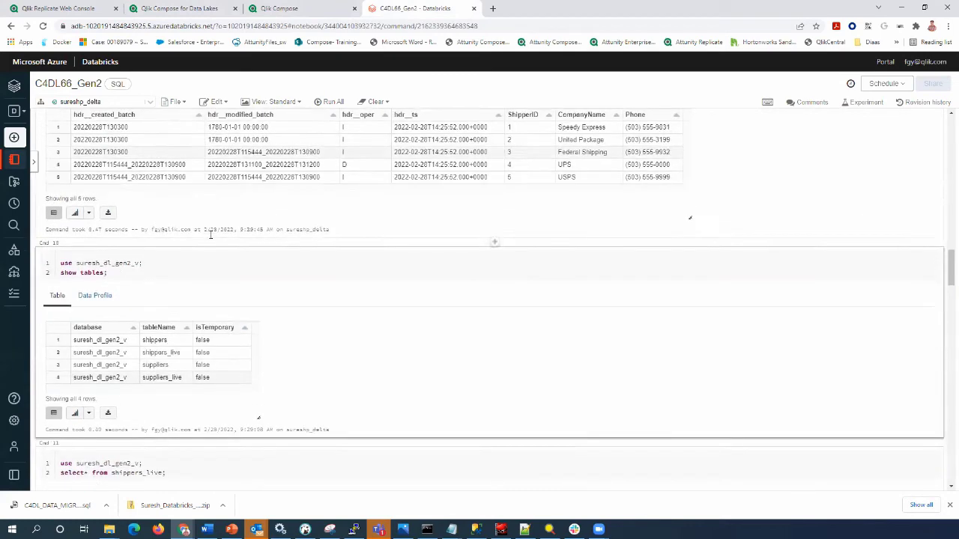
scroll(196, 251, up, 5)
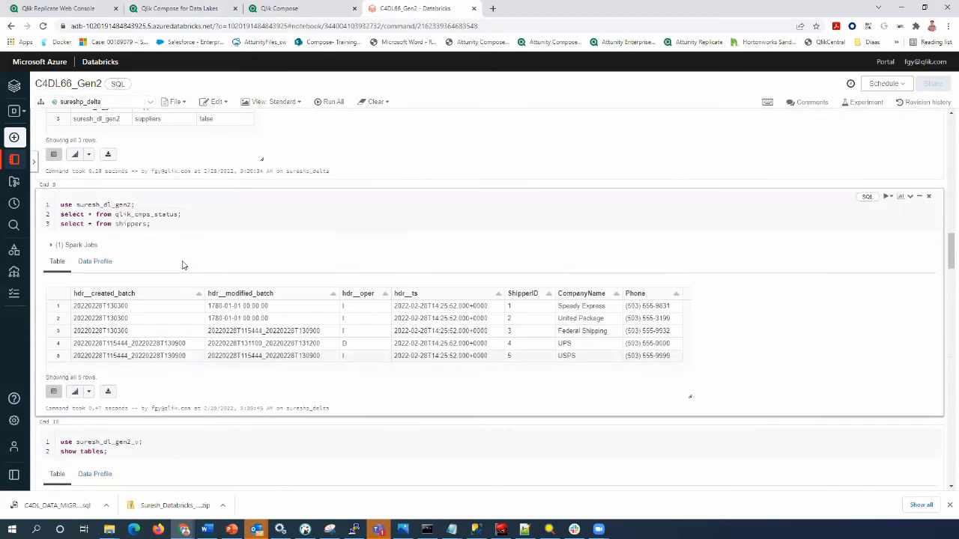
scroll(182, 264, down, 2)
scroll(181, 333, up, 10)
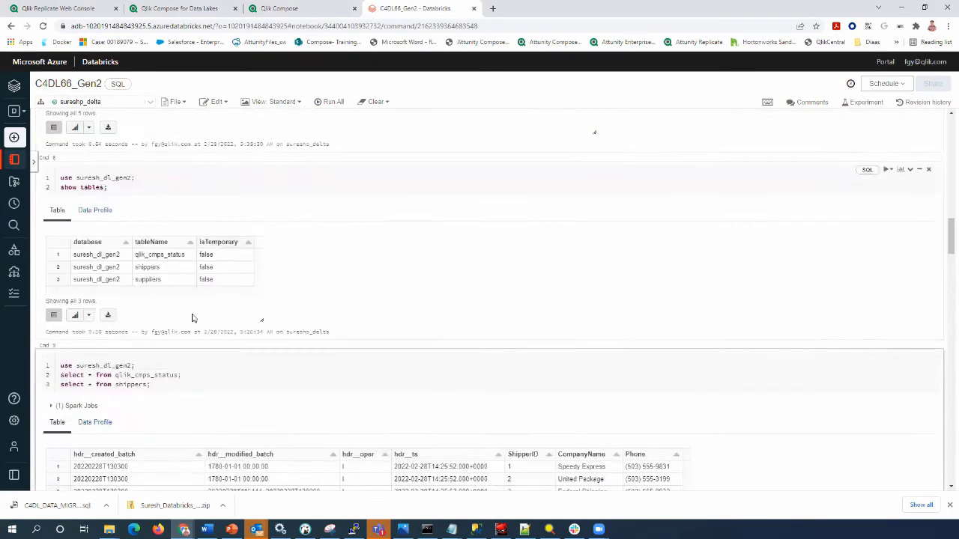
scroll(171, 322, up, 5)
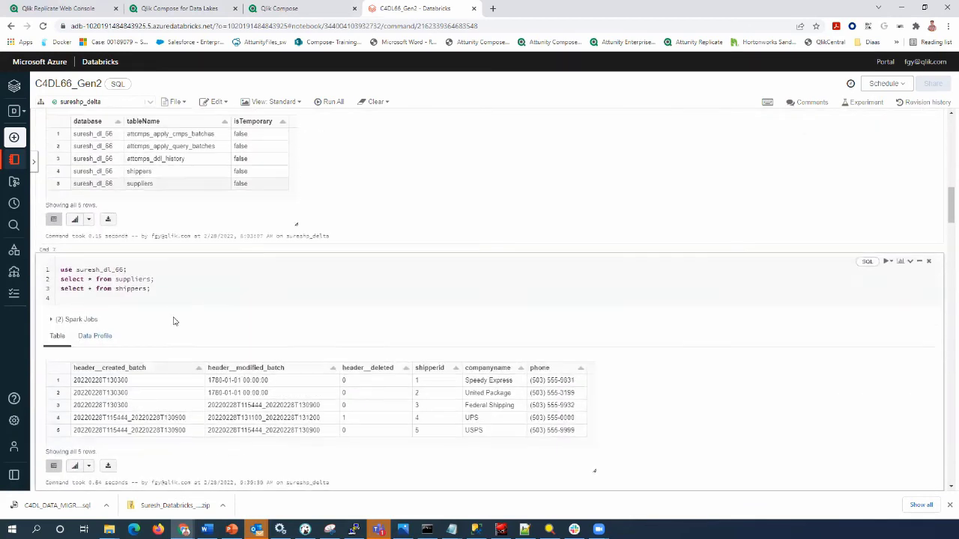
click(190, 289)
click(891, 261)
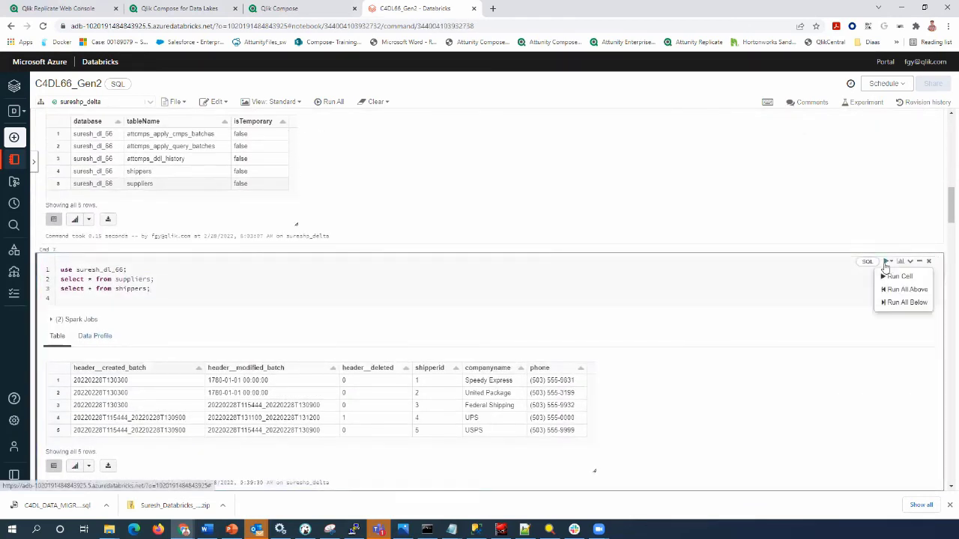
click(887, 275)
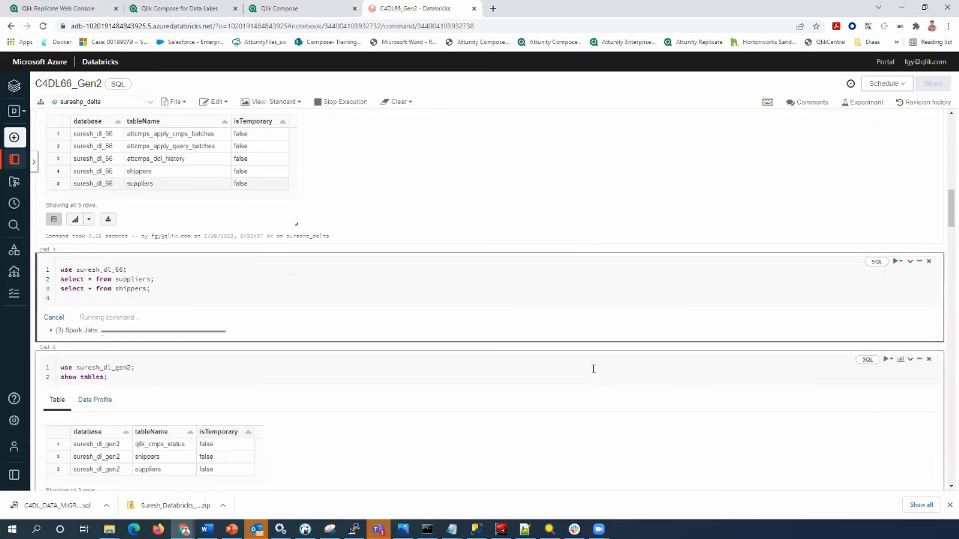
drag(484, 444, 465, 443)
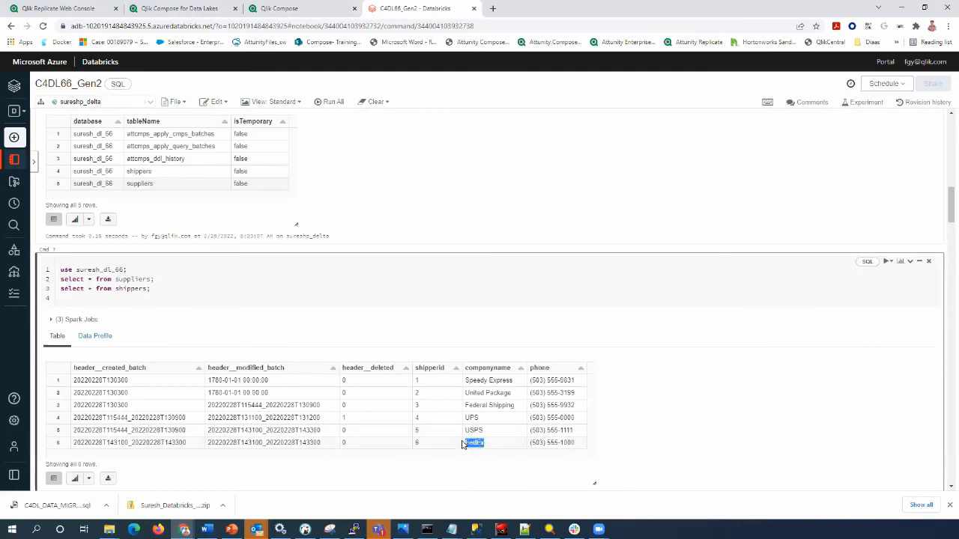
Rerun the suresh_dl_gen2 query on qlik_cmps_status and shippers and check the result for the FedEx row
scroll(466, 439, down, 3)
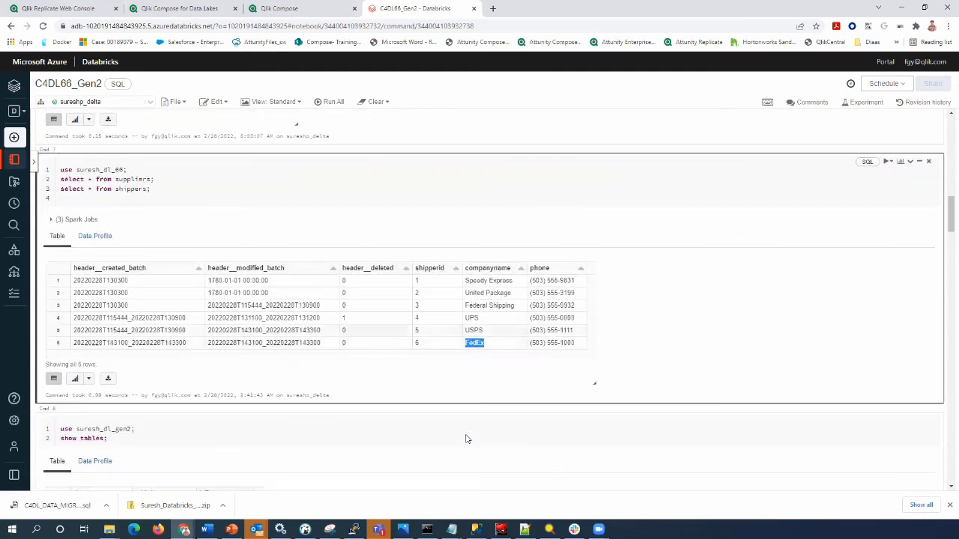
scroll(466, 439, down, 1)
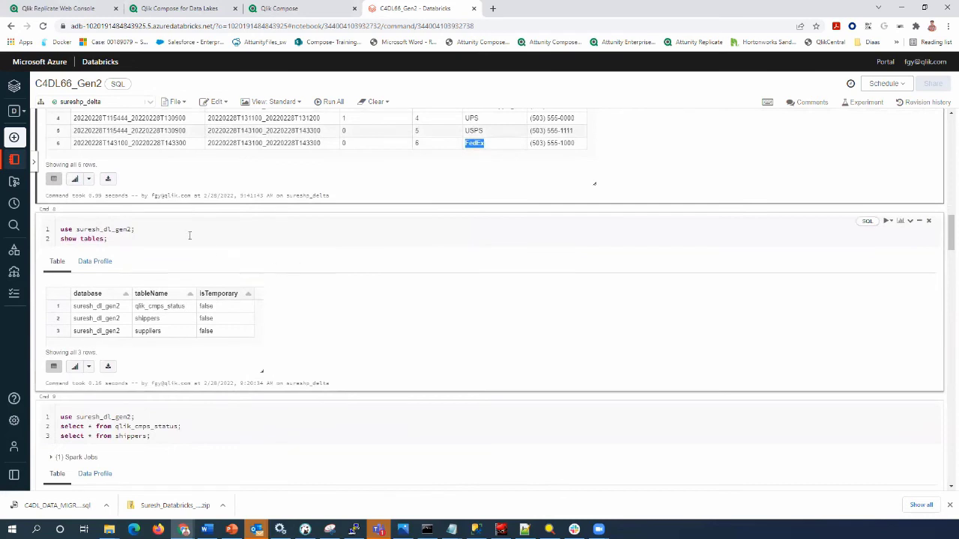
scroll(186, 267, down, 3)
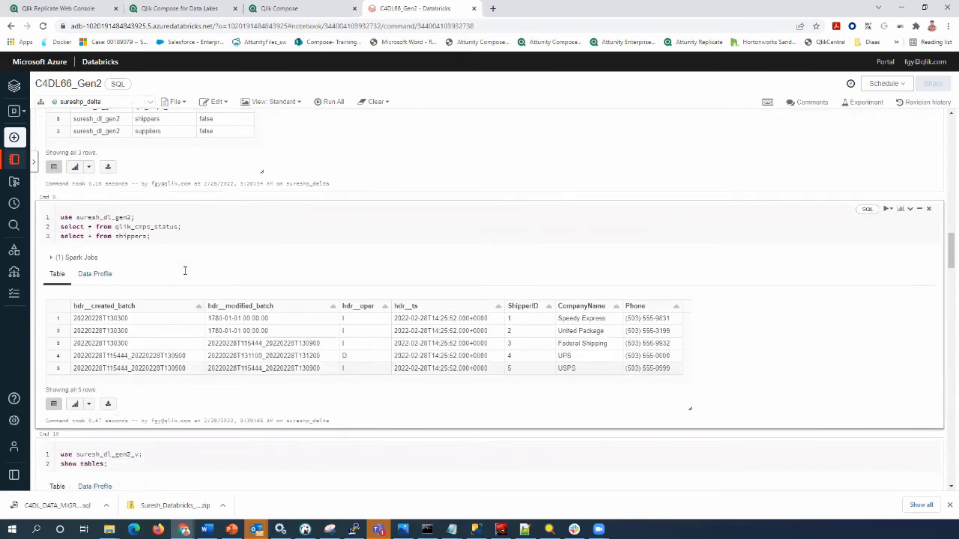
click(189, 234)
click(885, 209)
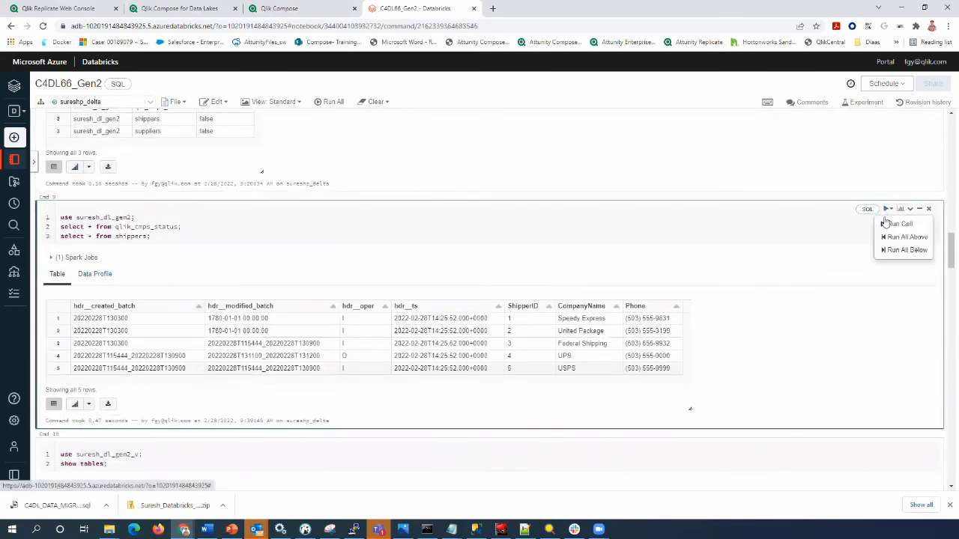
click(897, 223)
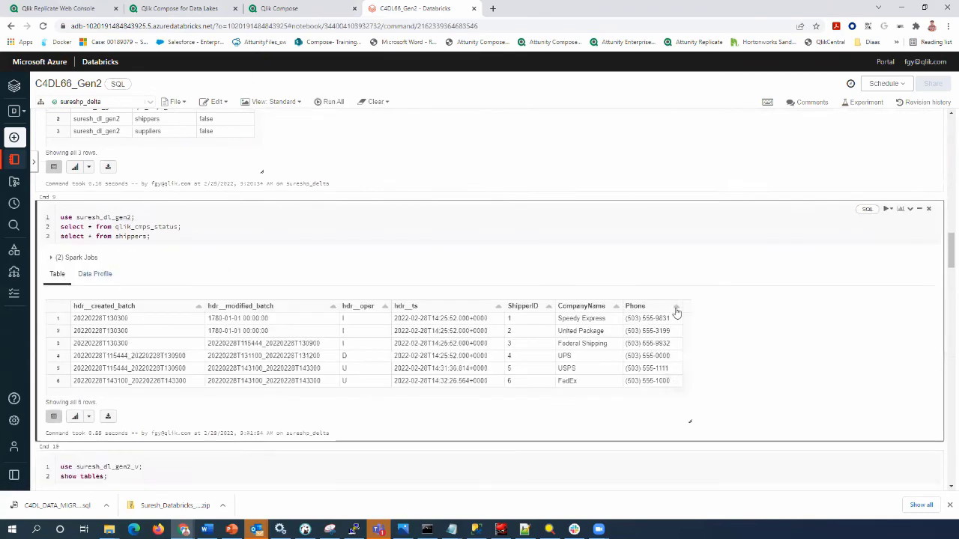
scroll(677, 312, down, 1)
drag(591, 332, 559, 332)
Rerun the suresh_dl_gen2_v query on shippers_live and examine the batch values of the latest rows
scroll(541, 339, down, 3)
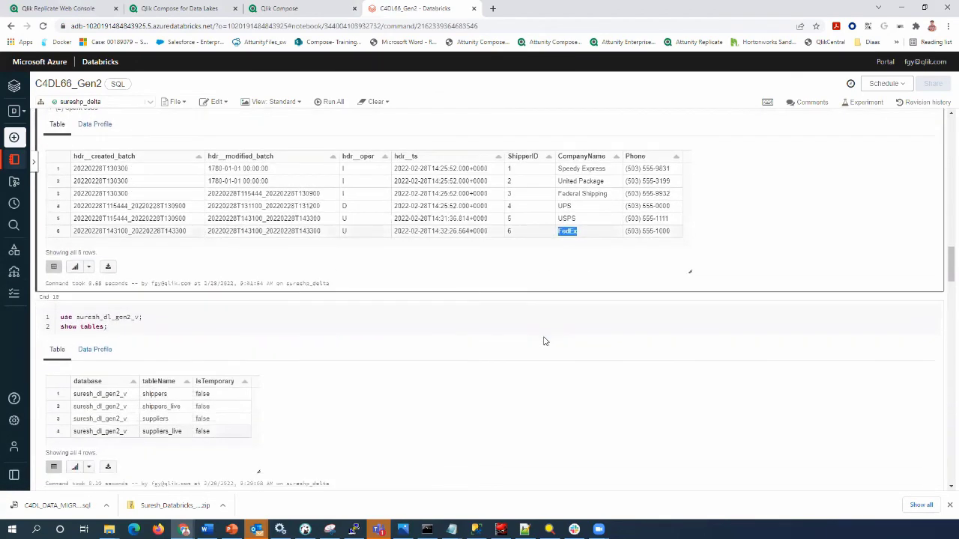
scroll(328, 270, down, 2)
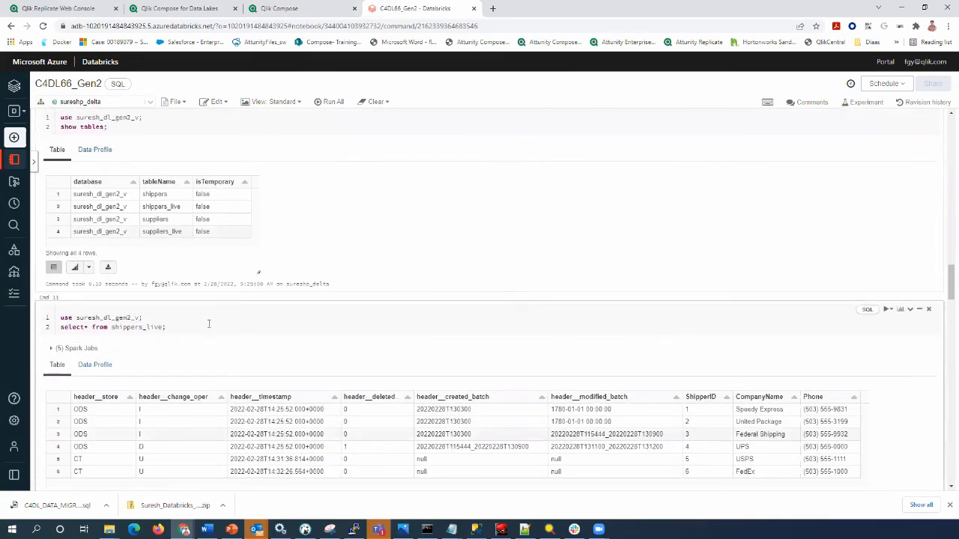
click(213, 328)
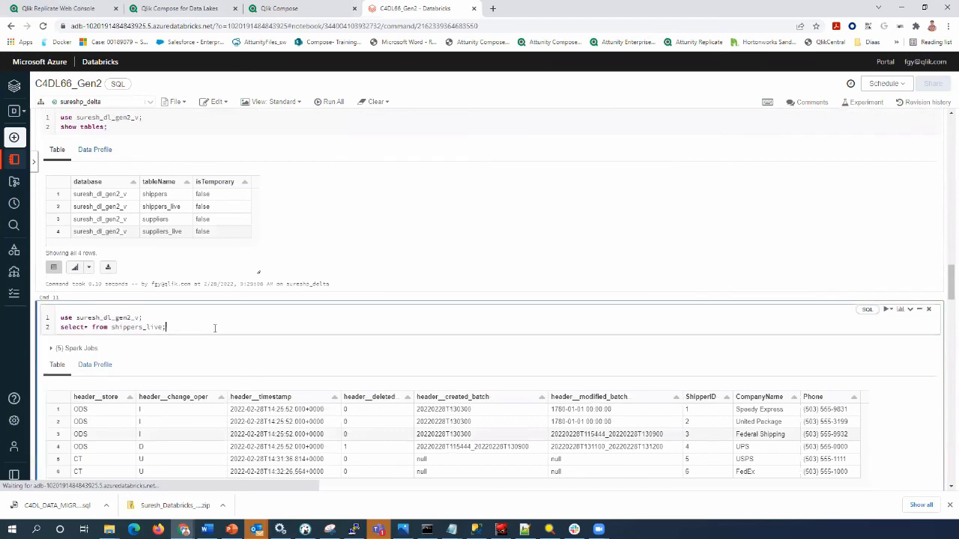
click(889, 310)
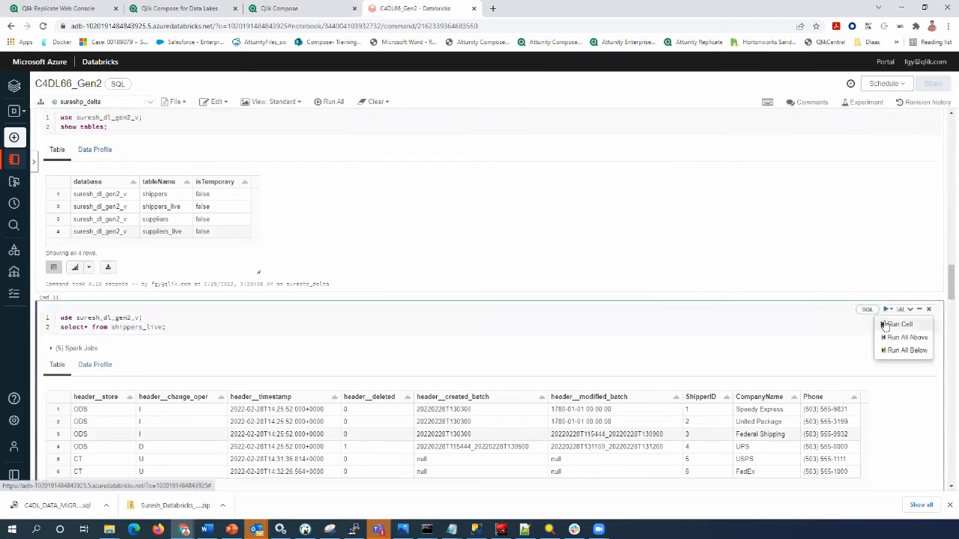
click(886, 324)
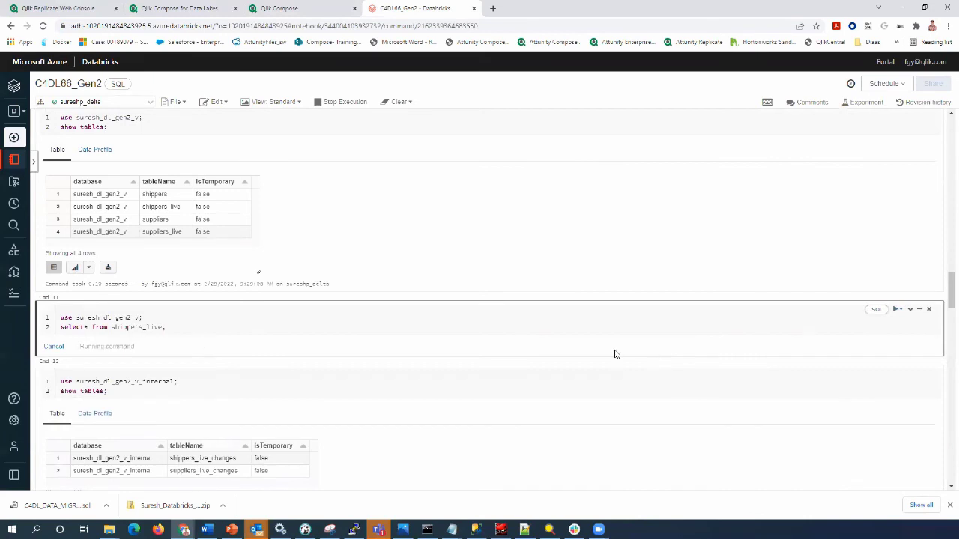
scroll(614, 353, down, 1)
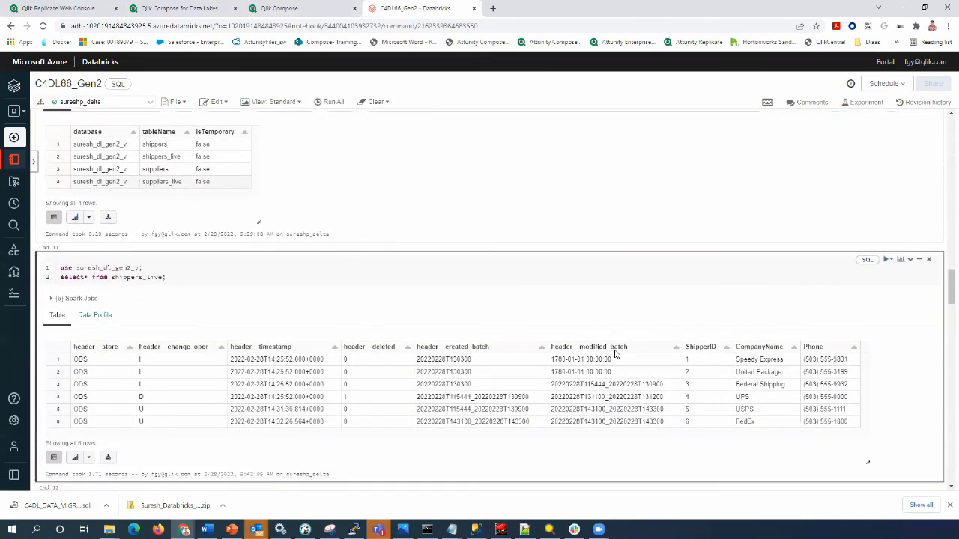
scroll(614, 353, down, 1)
drag(427, 349, 801, 376)
click(800, 375)
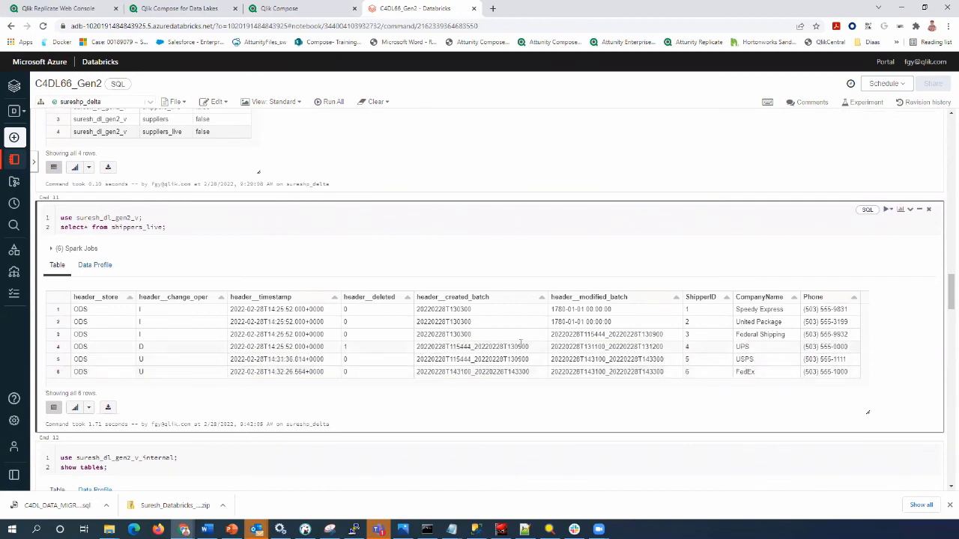
drag(209, 228, 55, 224)
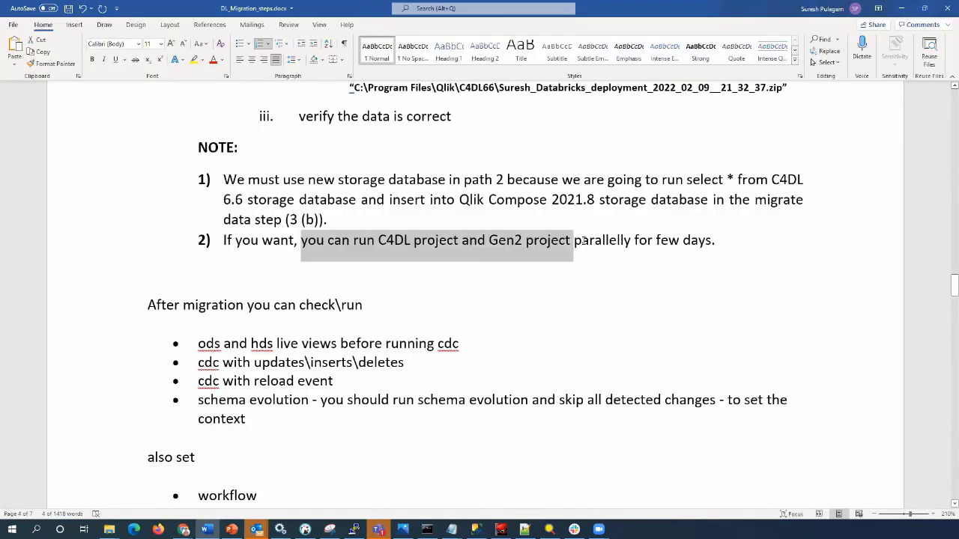
Switch to DL_Migration_steps.docx in Word and review the parallel-run note and the post-migration live view and CDC update checks
drag(564, 240, 695, 241)
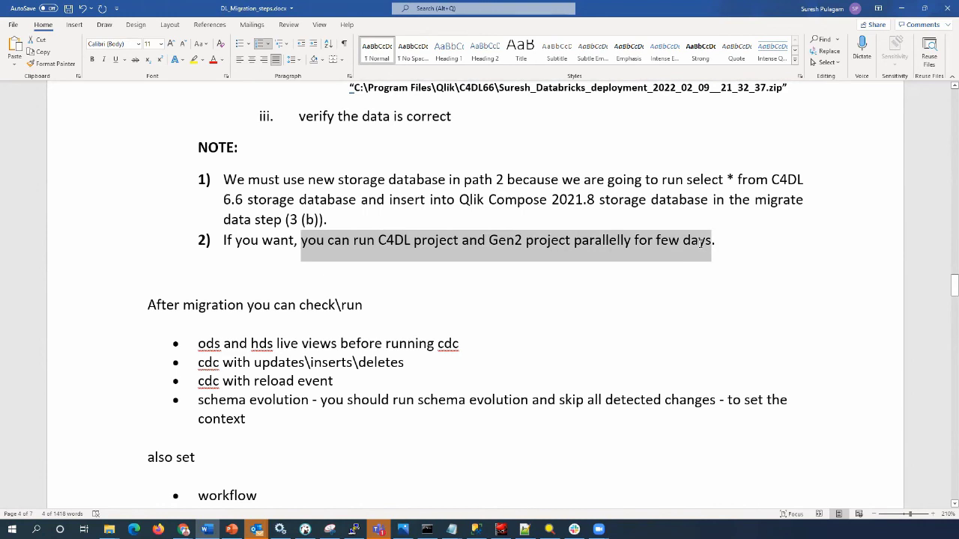
scroll(252, 278, down, 1)
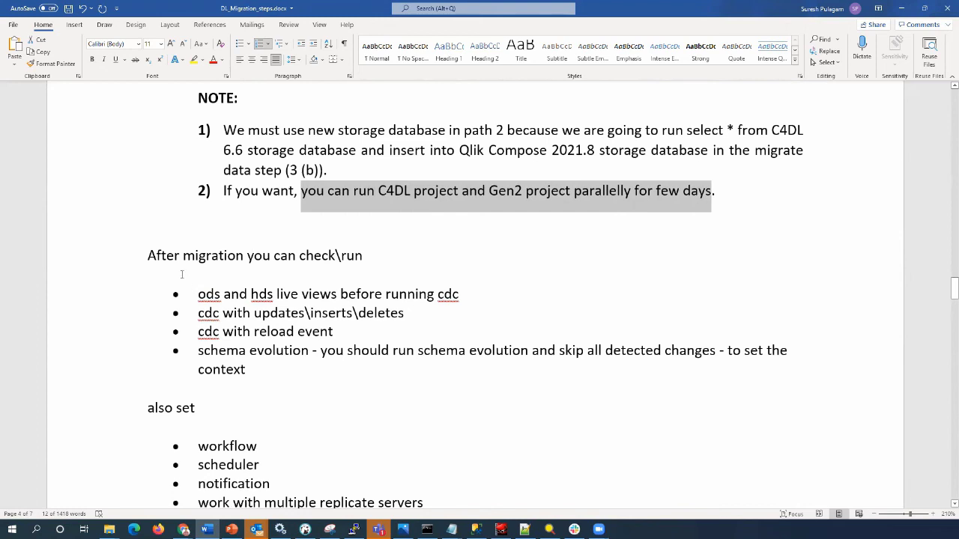
scroll(185, 276, down, 1)
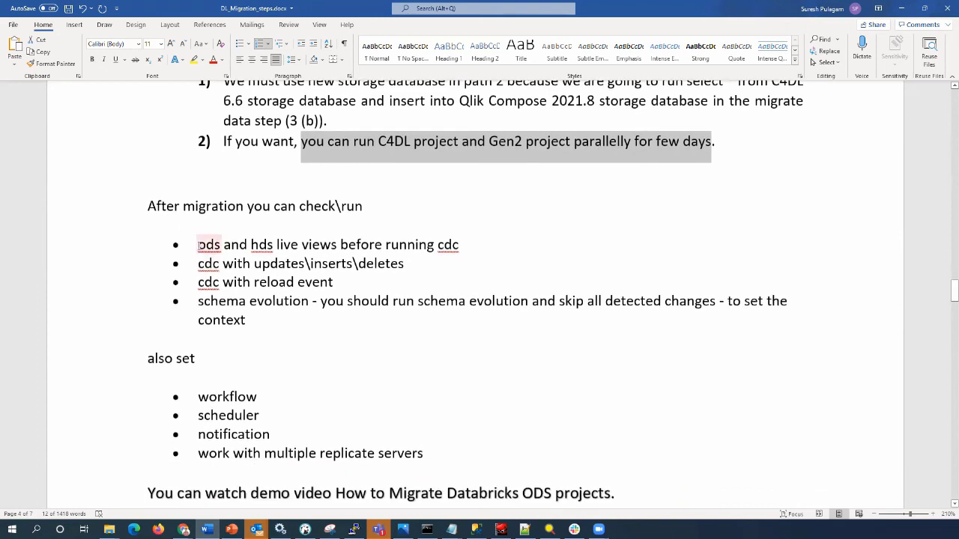
drag(199, 245, 429, 242)
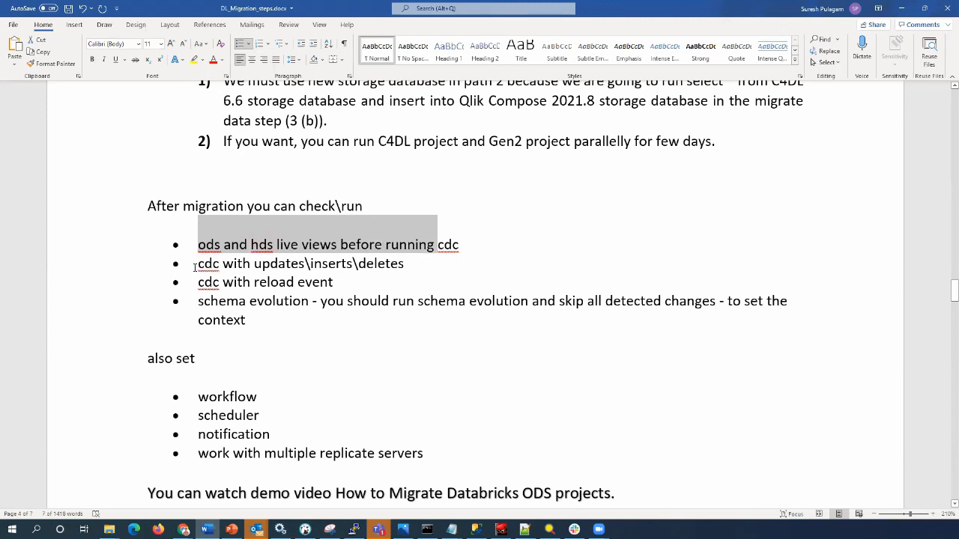
drag(196, 265, 398, 262)
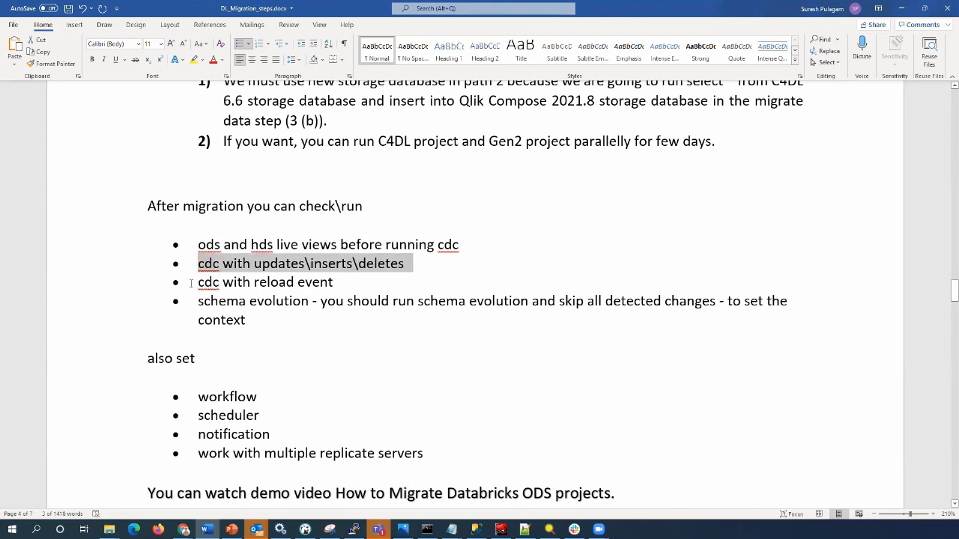
Review the post-migration checks for CDC with a reload event and for schema evolution
drag(197, 283, 343, 283)
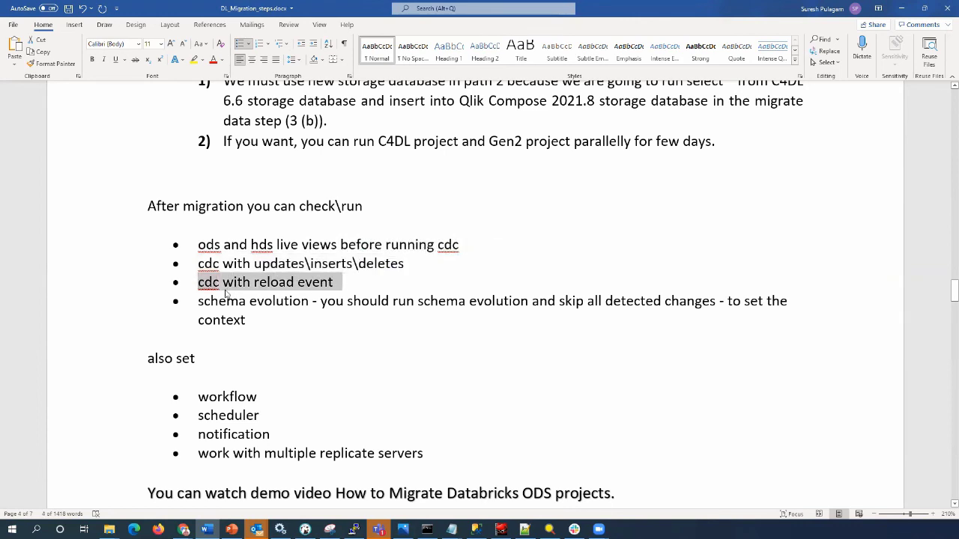
right_click(198, 283)
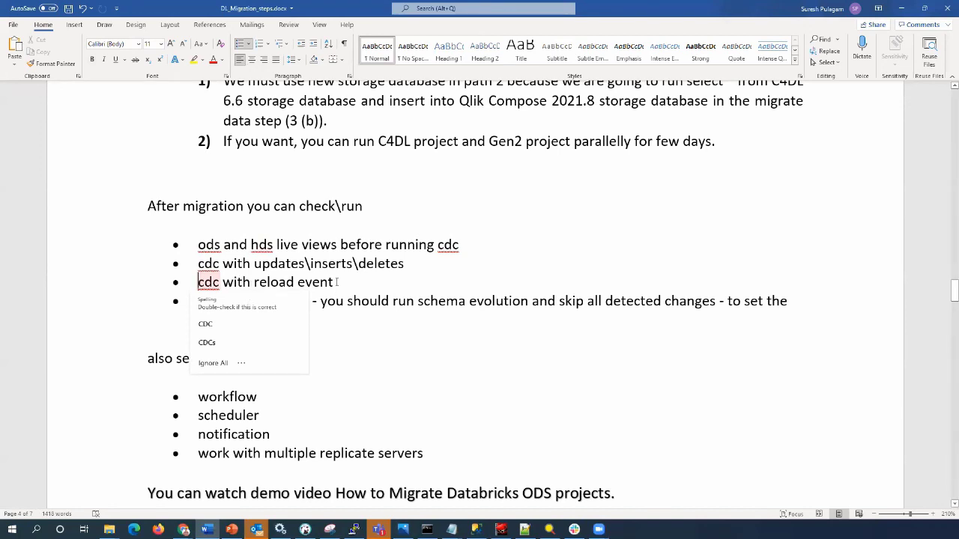
click(336, 281)
drag(336, 282, 202, 282)
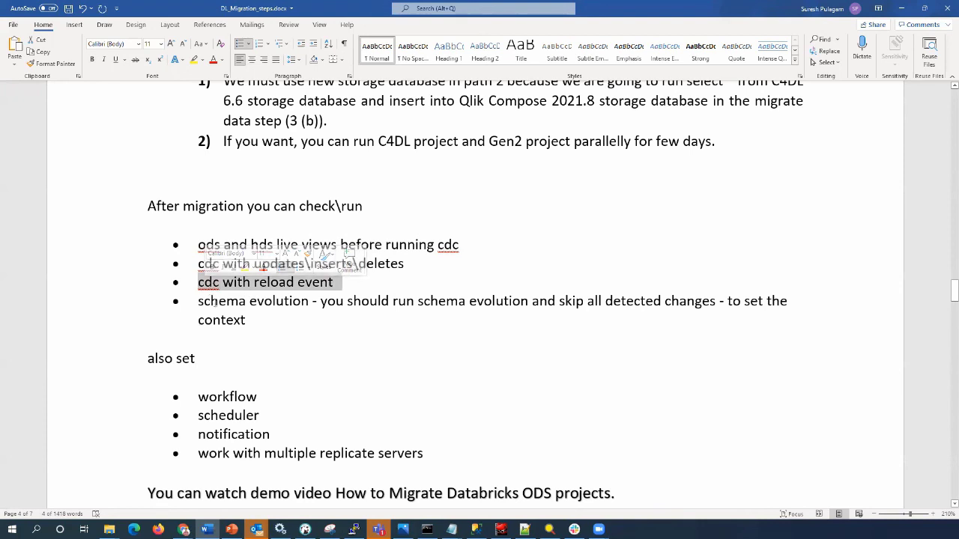
click(198, 301)
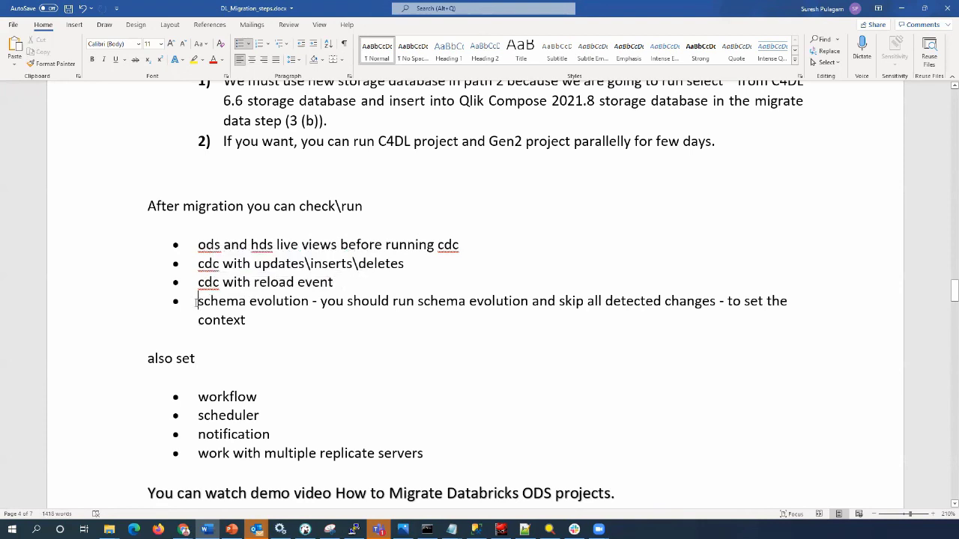
drag(198, 301, 283, 301)
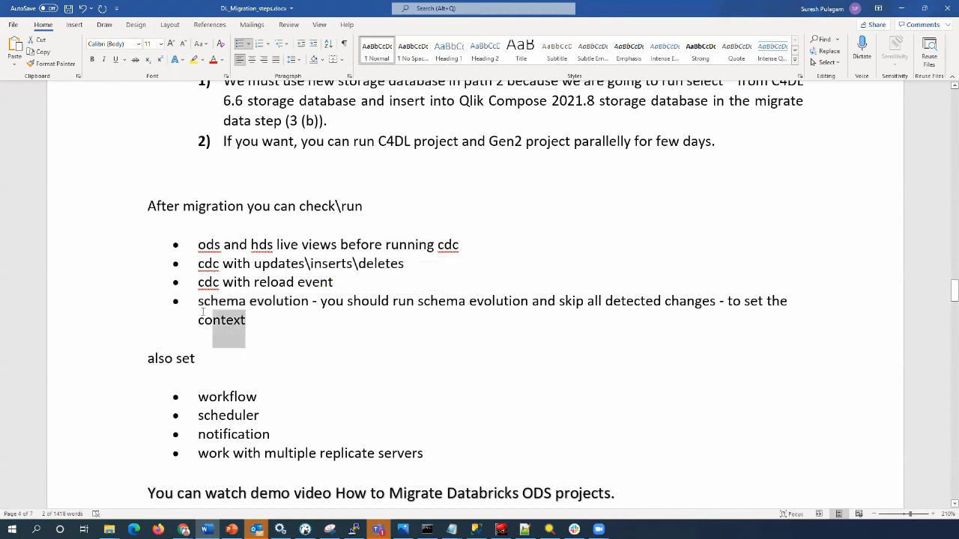
triple_click(259, 321)
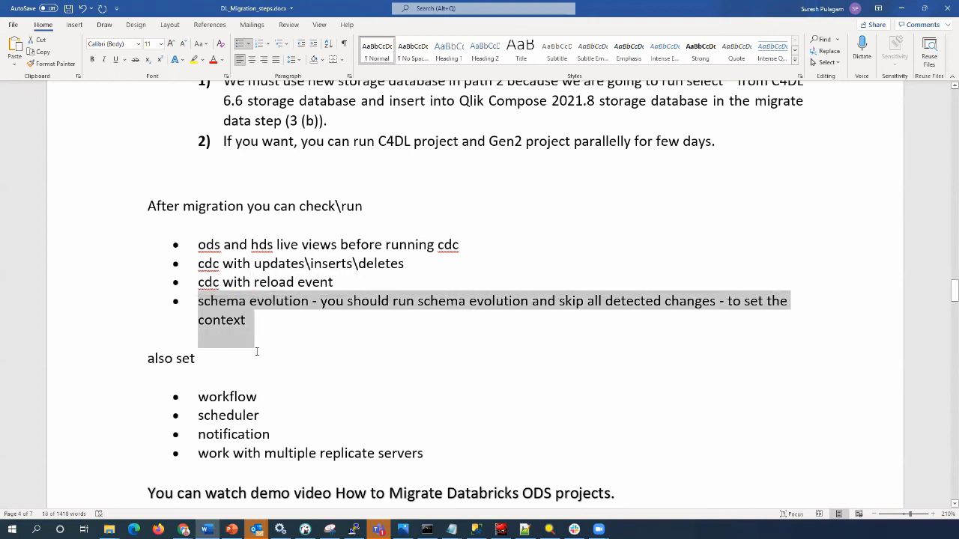
Review the "also set" list covering workflow, scheduler, notification and multiple Replicate servers
scroll(256, 352, down, 1)
scroll(257, 348, down, 1)
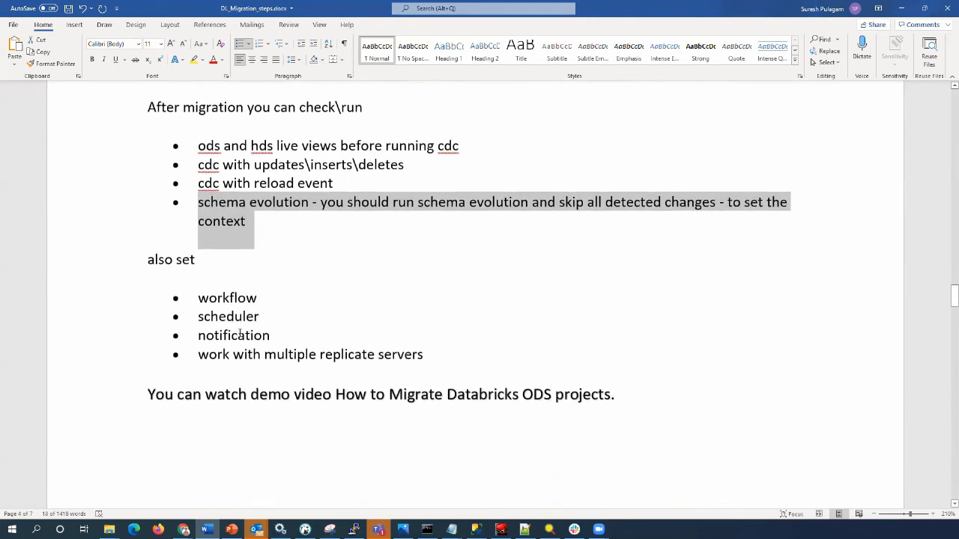
drag(196, 298, 434, 353)
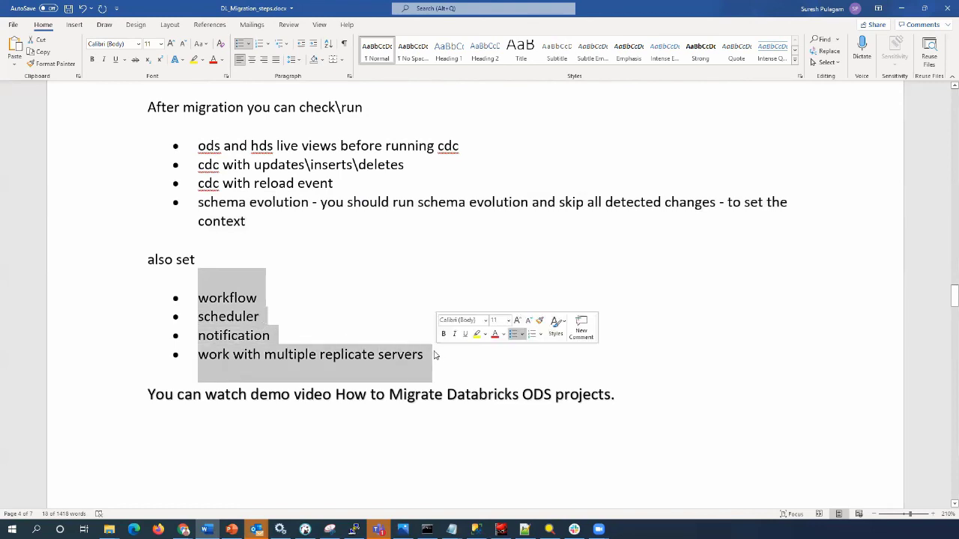
scroll(287, 341, down, 1)
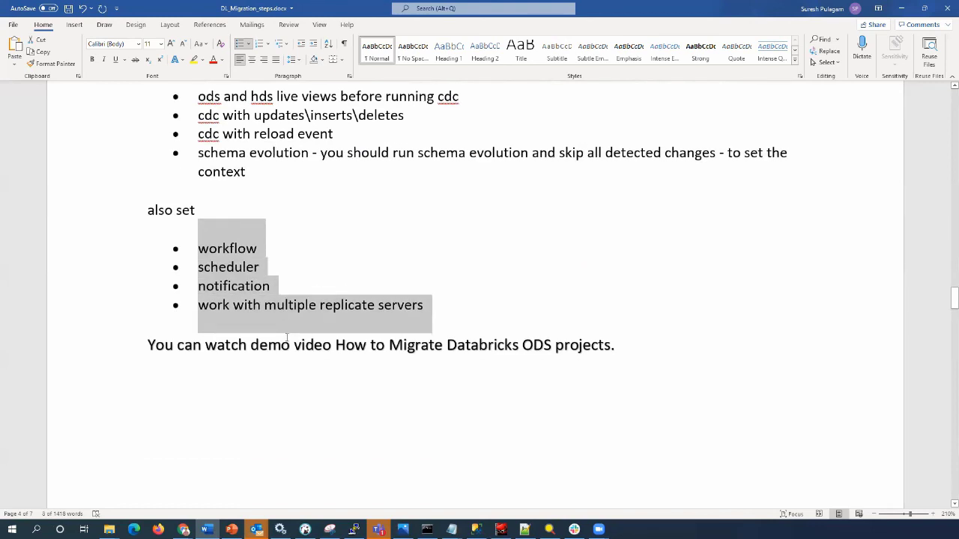